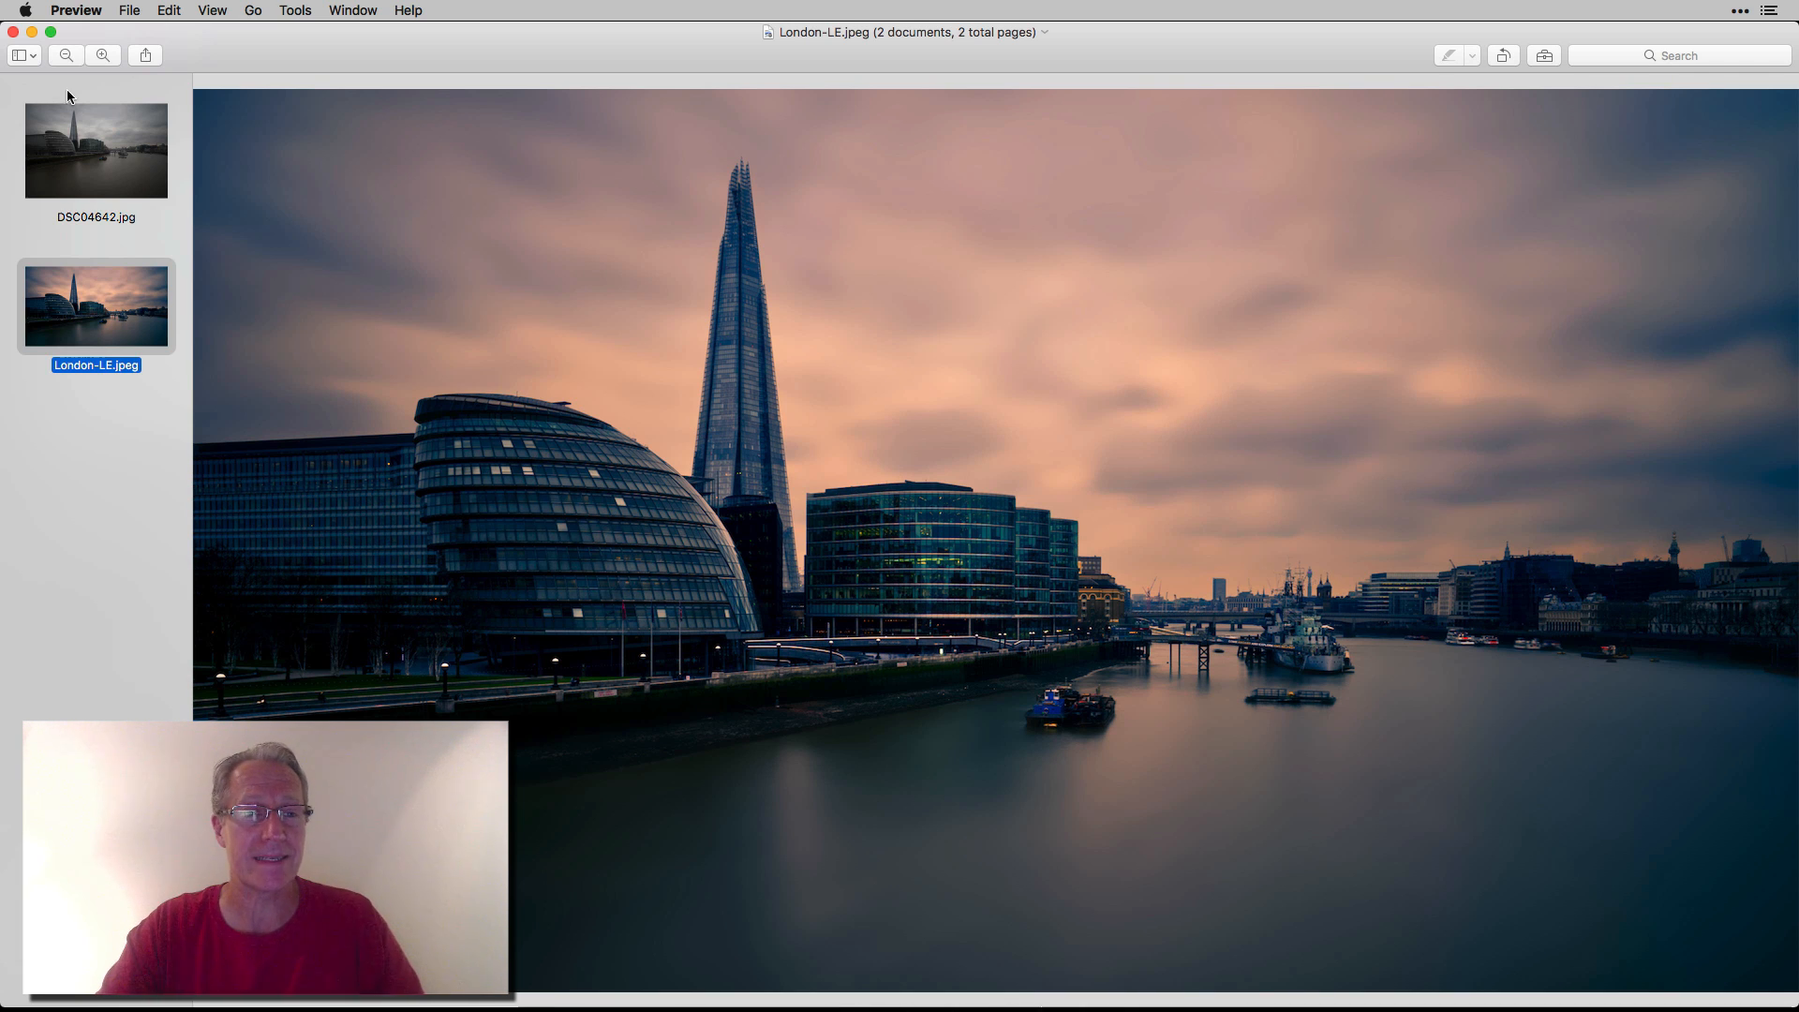
Step: Close the image preview window and switch to Luminar 2018 with the London-LE-dramatic document
{"action": "left_click", "coordinate": [14, 32]}
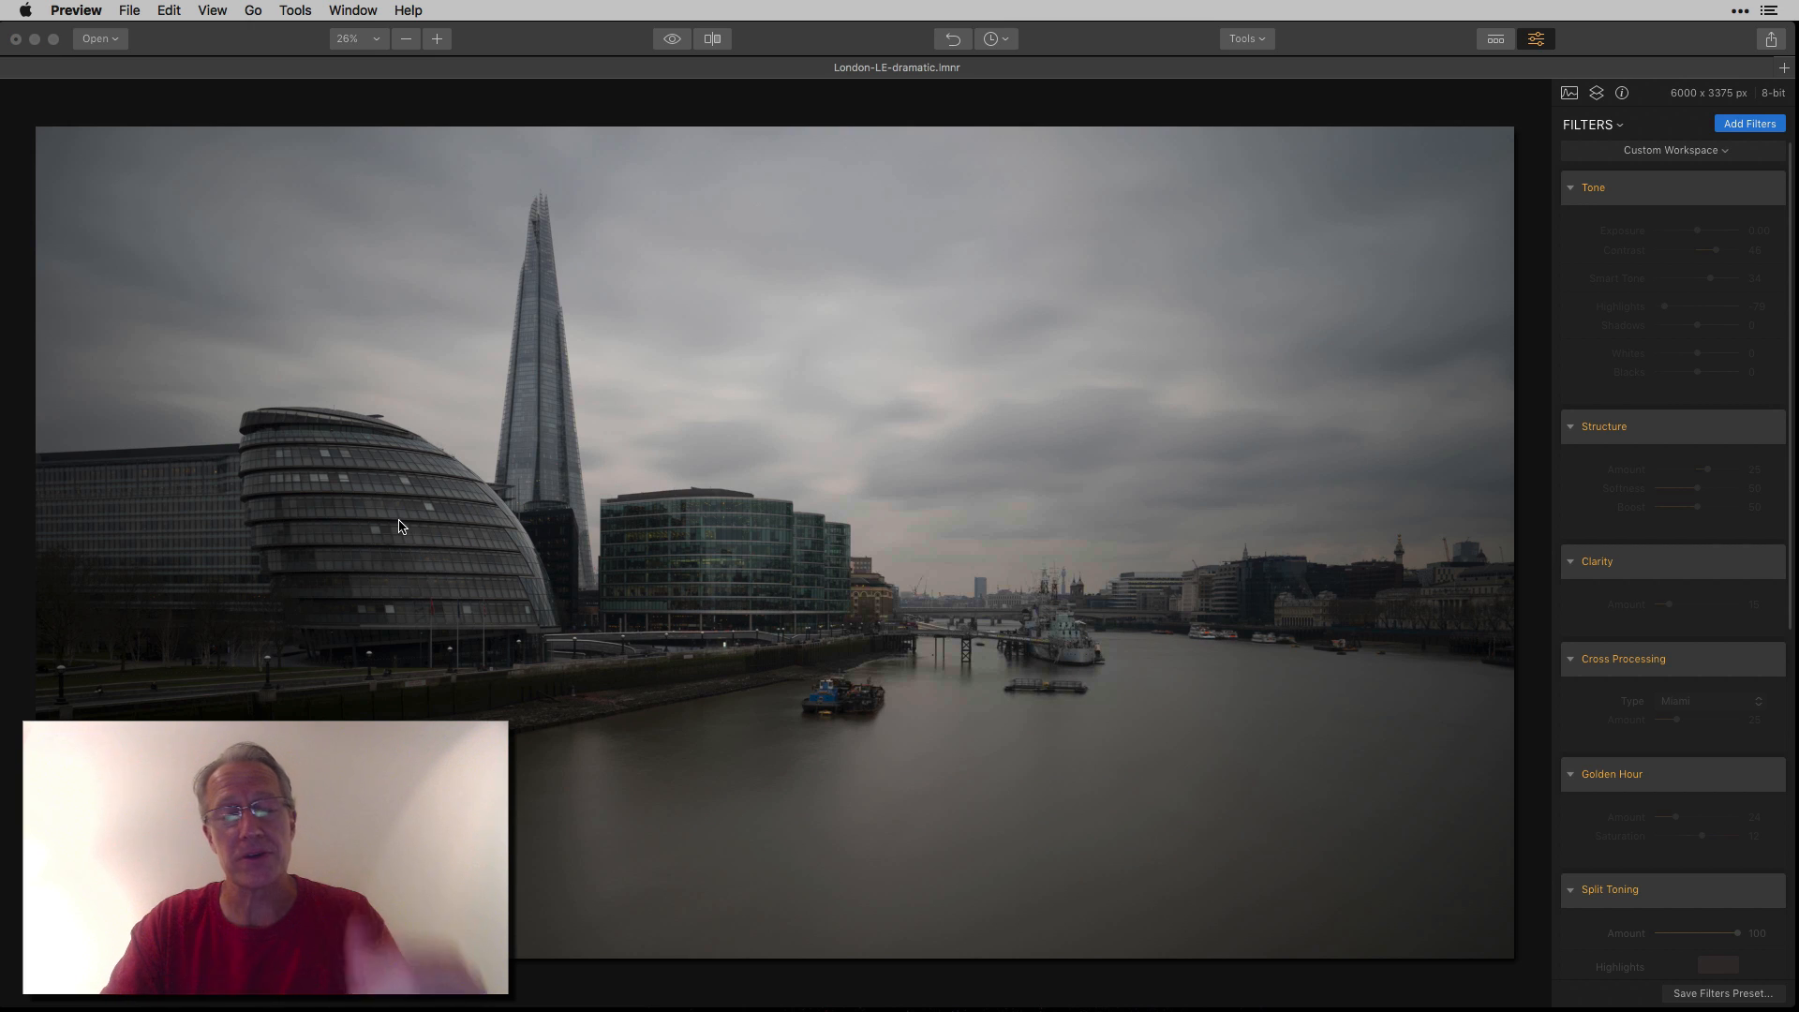
{"action": "left_click", "coordinate": [1434, 77]}
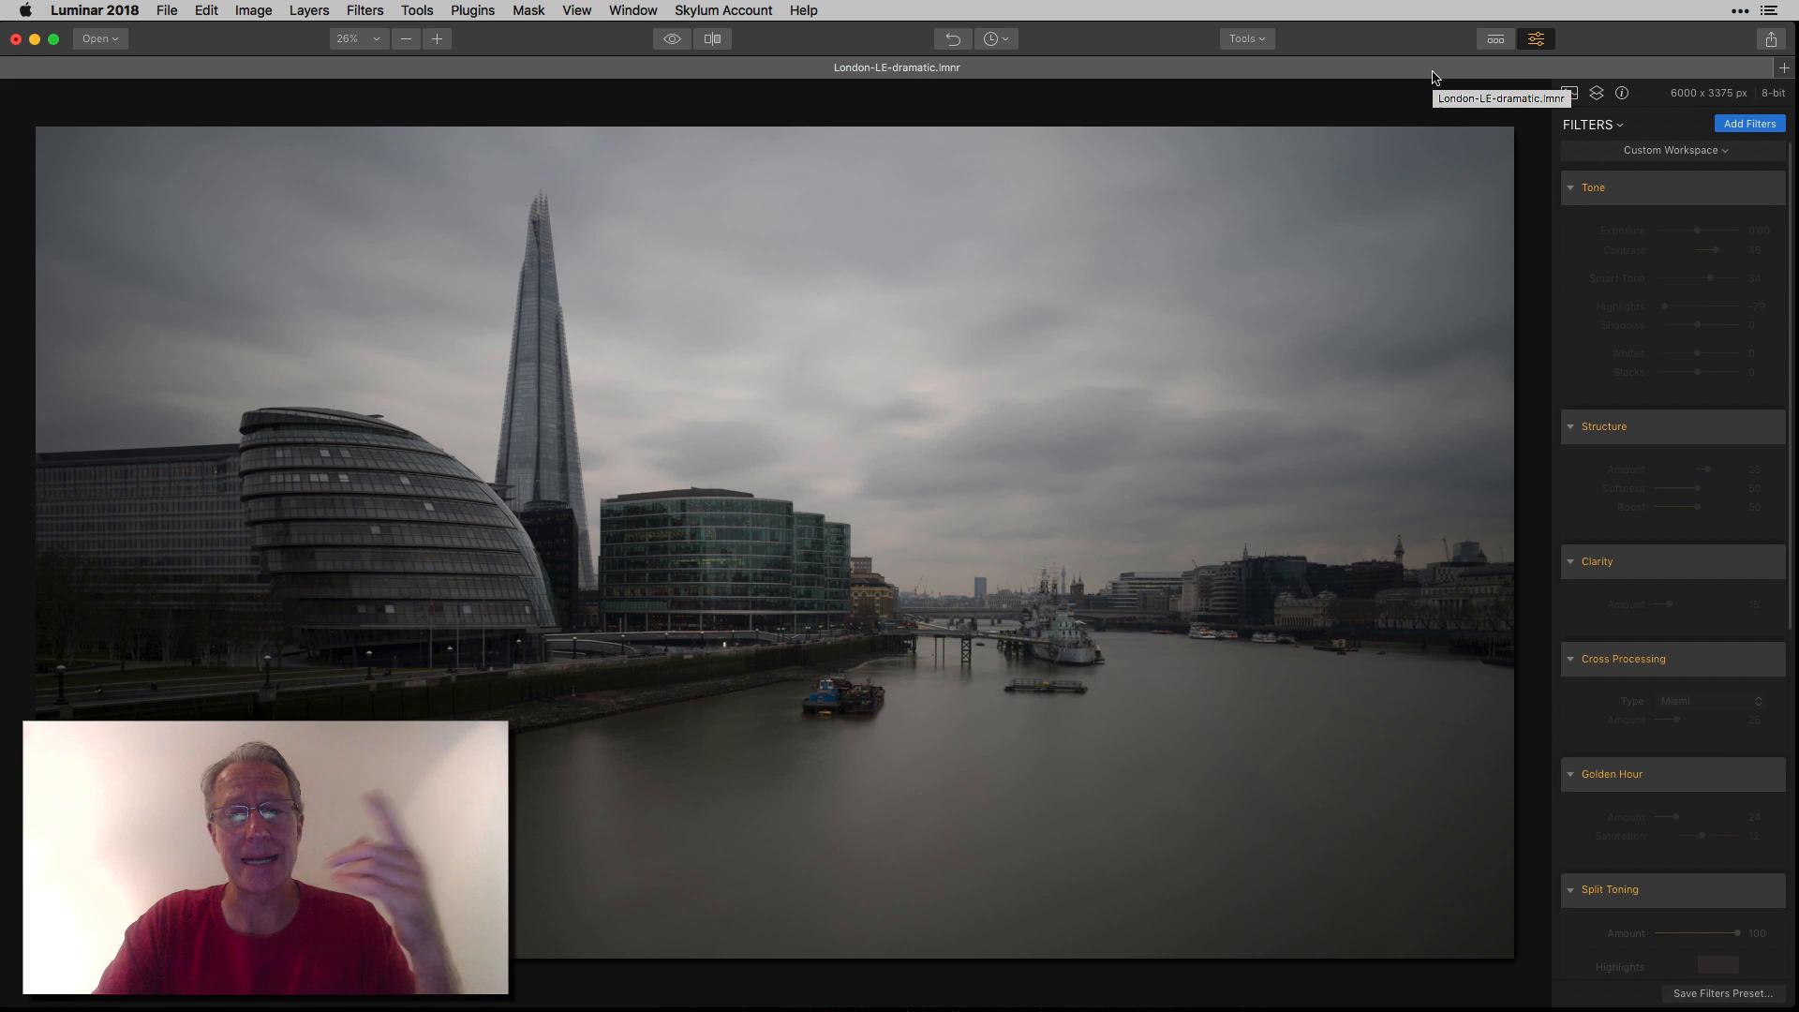
Step: Reset the existing crop and crop the photo to a 16:9 aspect ratio, keeping the sky up to its upper edge
{"action": "left_click", "coordinate": [1256, 47]}
{"action": "left_click", "coordinate": [1244, 75]}
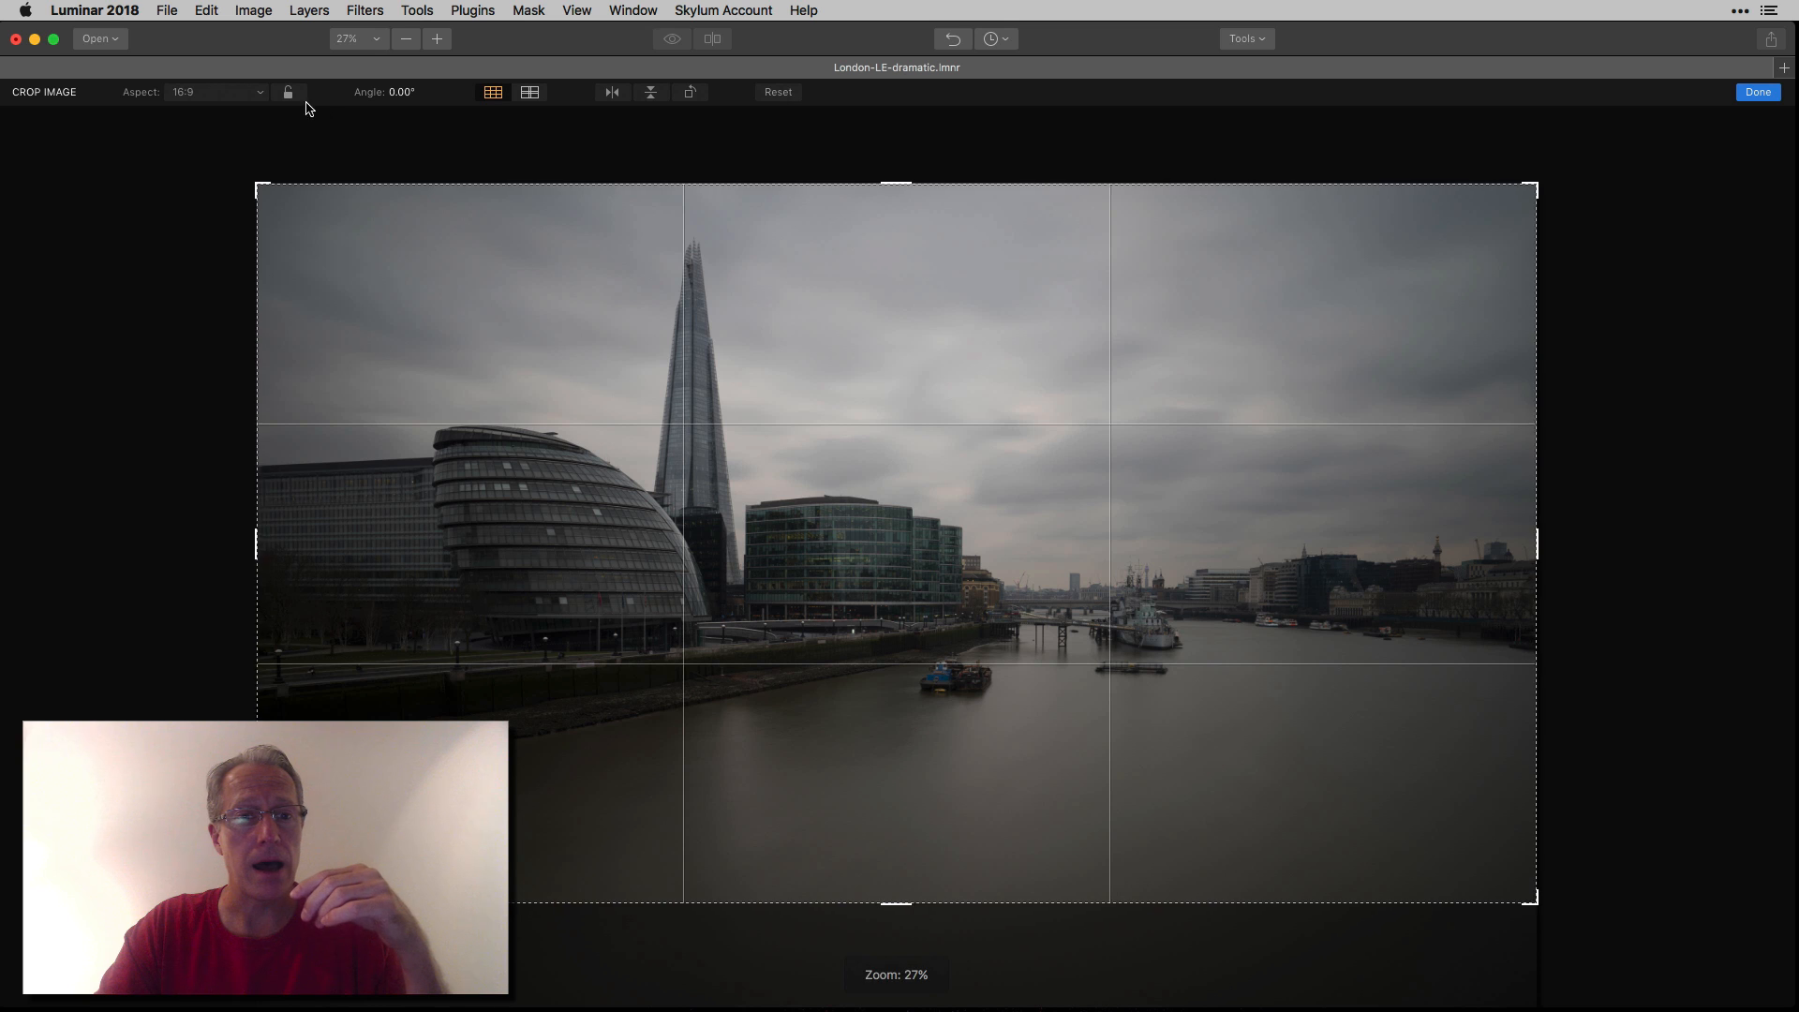
{"action": "left_click", "coordinate": [777, 97]}
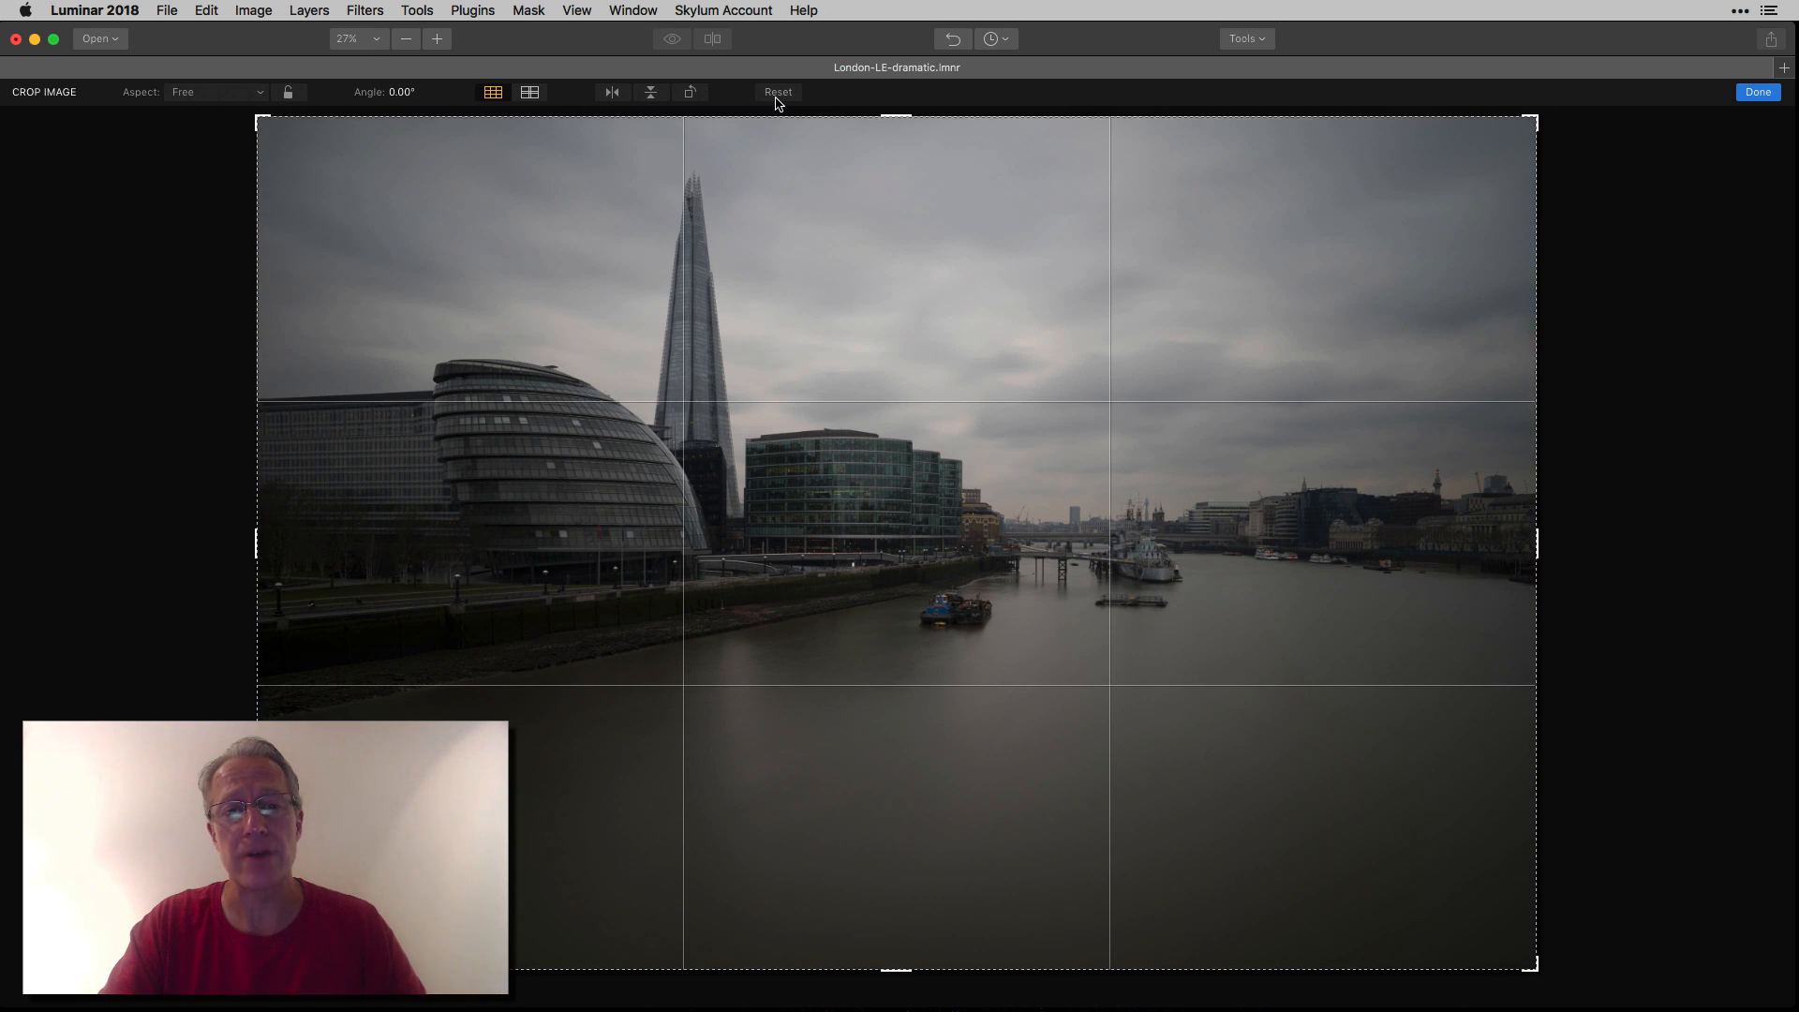
{"action": "left_click", "coordinate": [211, 92]}
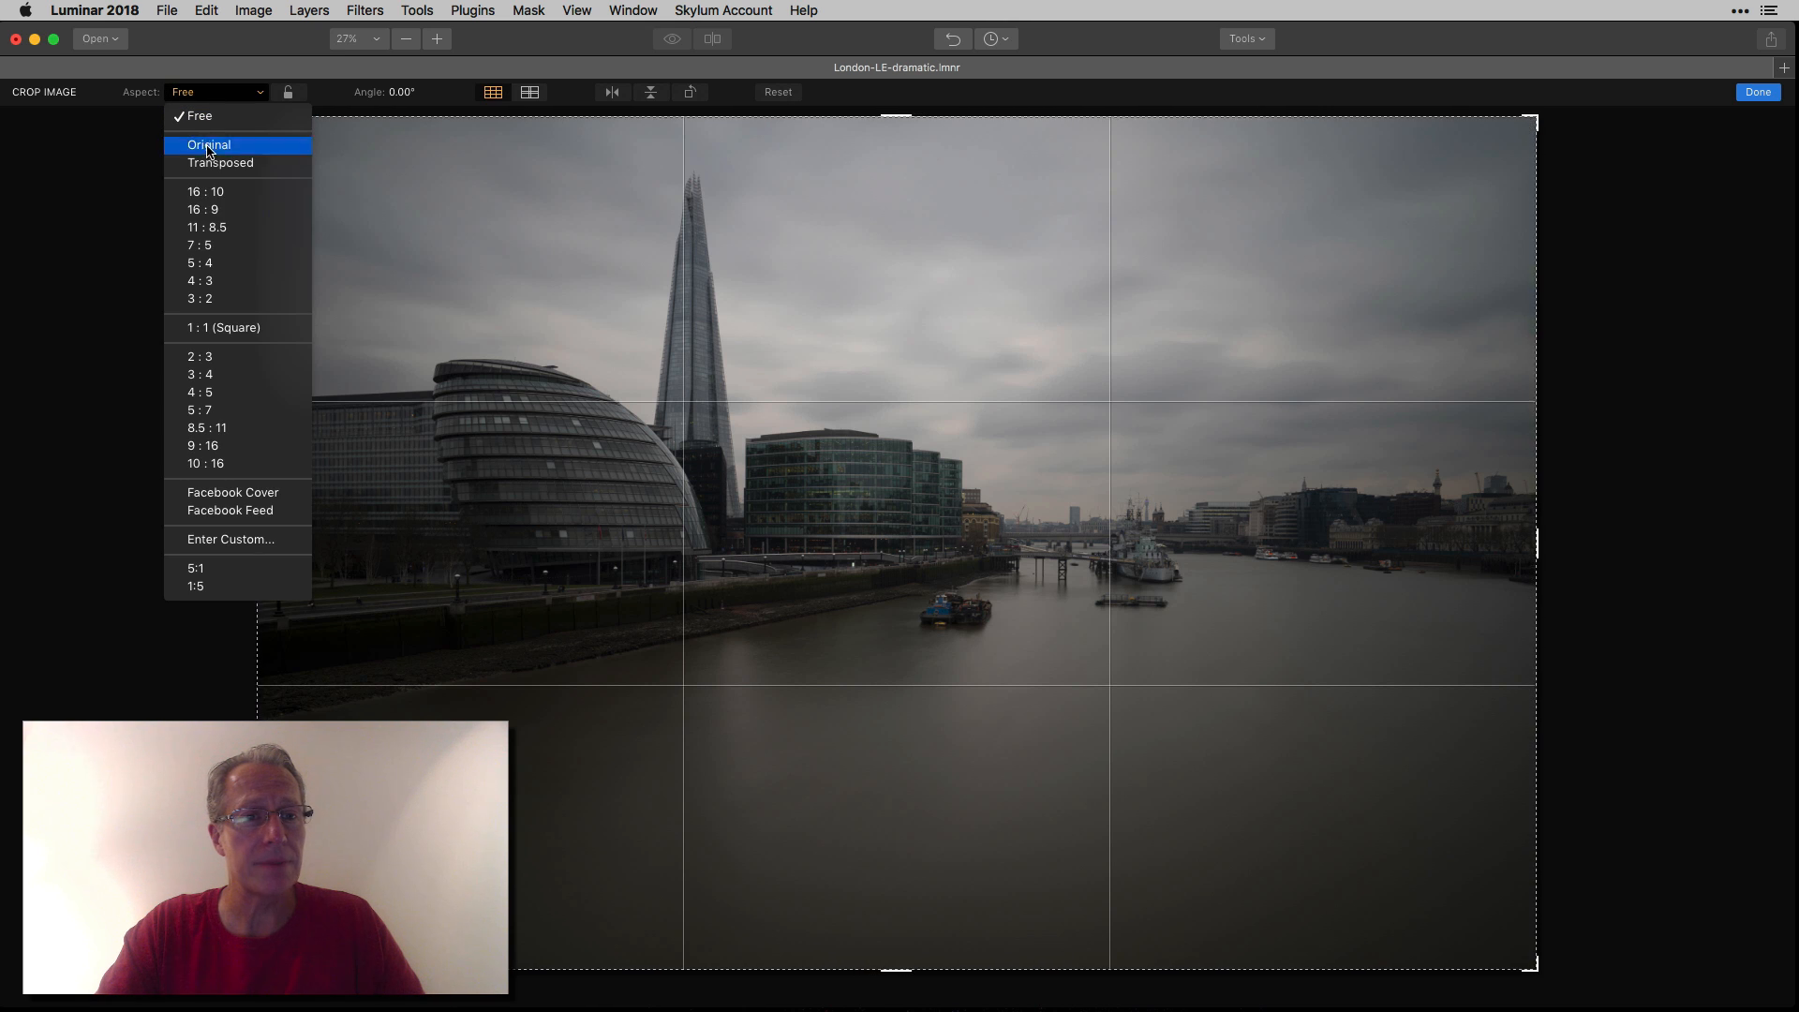
{"action": "left_click", "coordinate": [208, 210]}
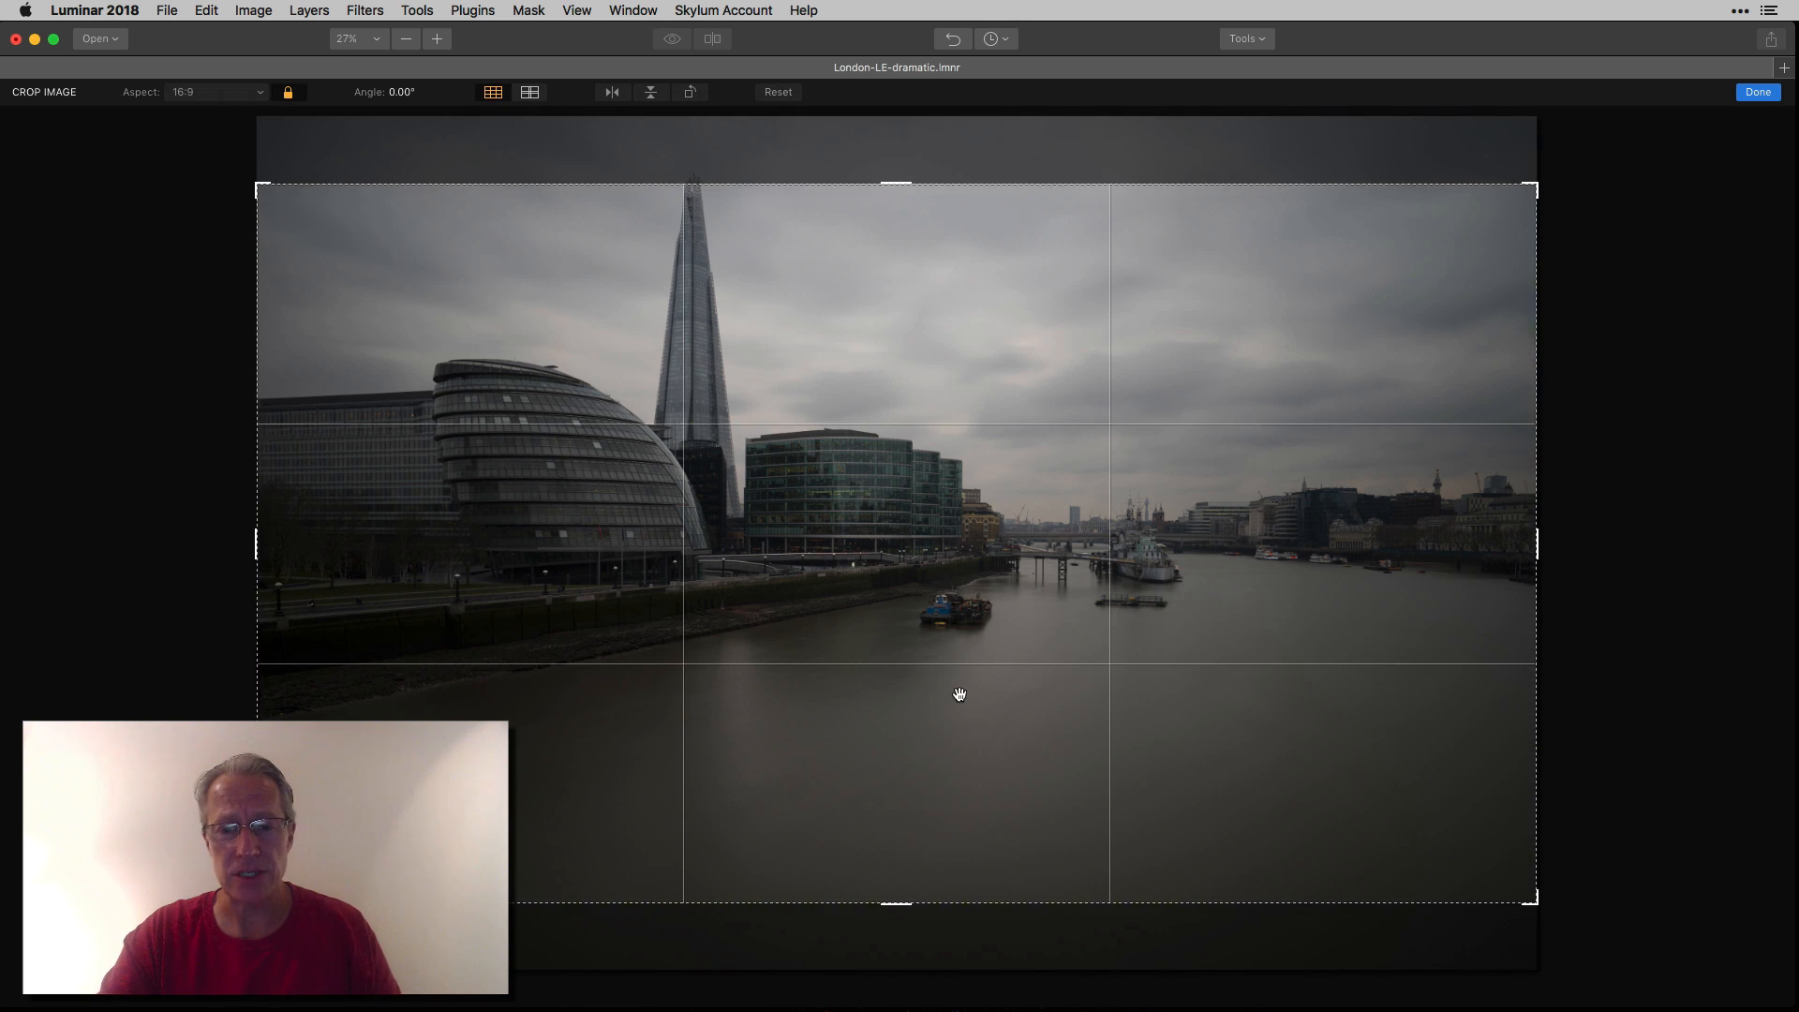
{"action": "left_click_drag", "start_coordinate": [959, 696], "coordinate": [965, 784]}
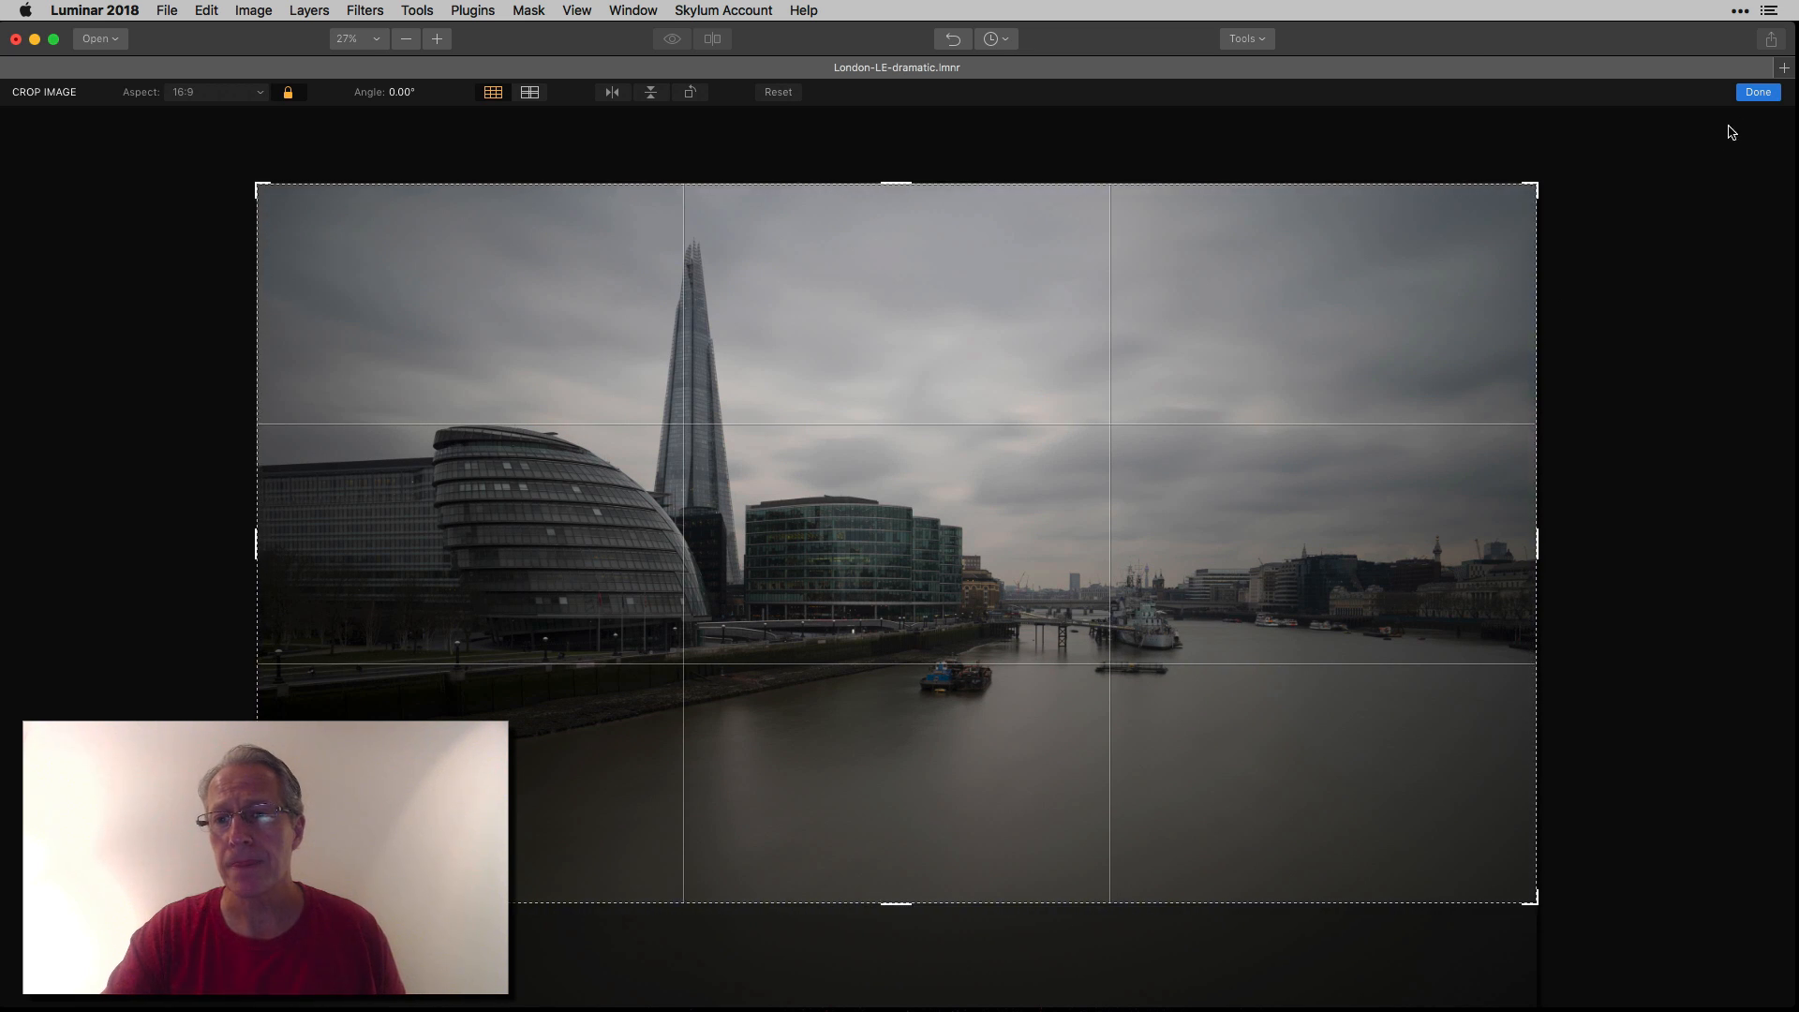
{"action": "left_click", "coordinate": [1752, 95]}
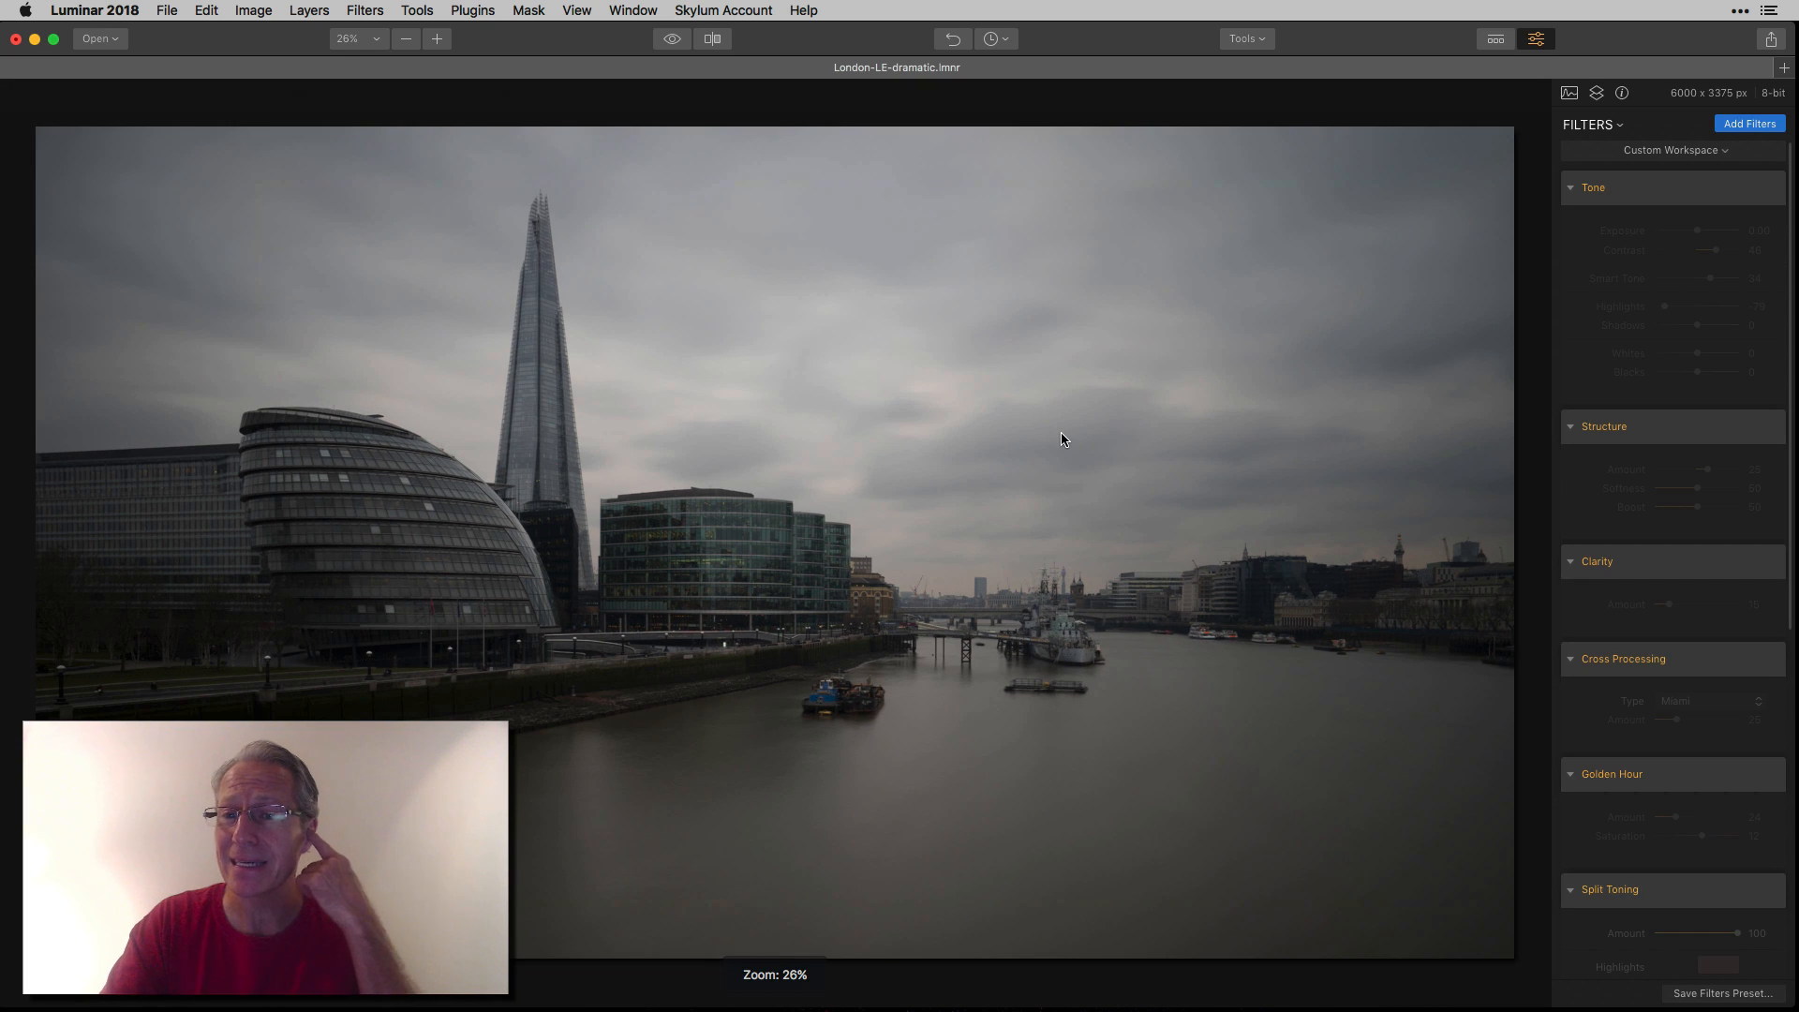
Step: Show the photo's camera information for a look at its shooting settings, and hide it again
{"action": "left_click", "coordinate": [1622, 92]}
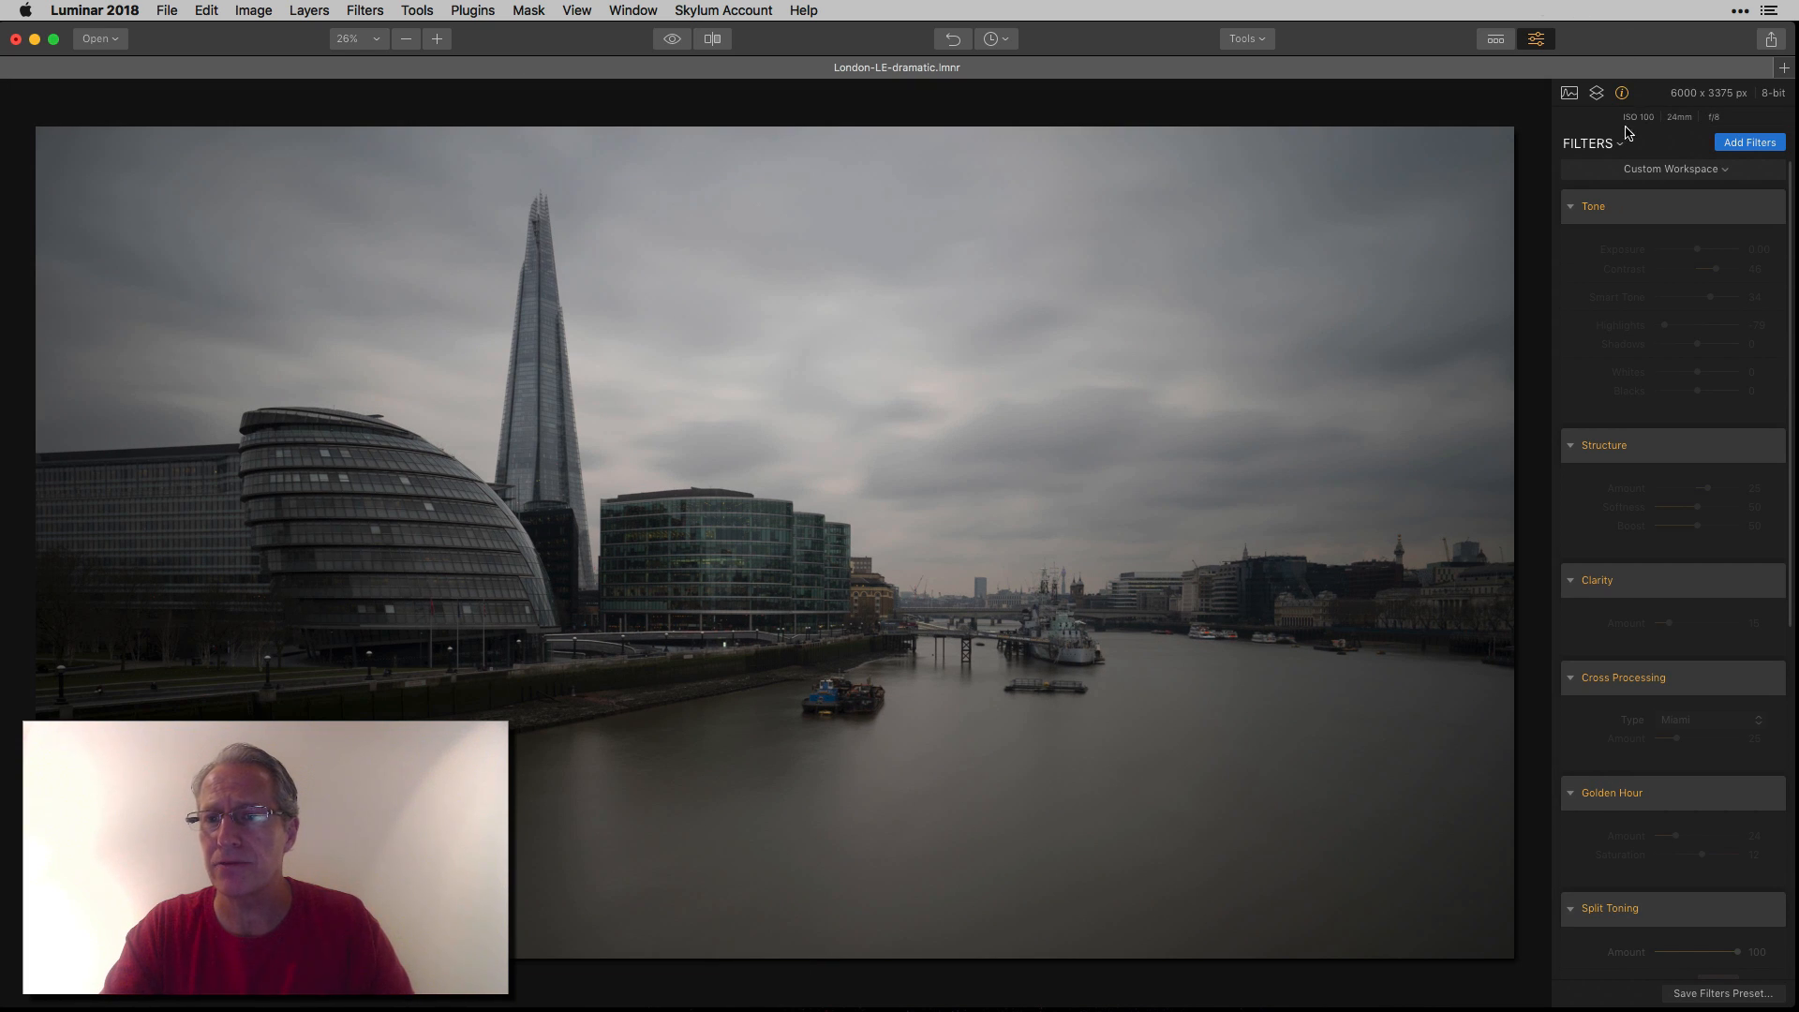
{"action": "left_click", "coordinate": [1625, 94]}
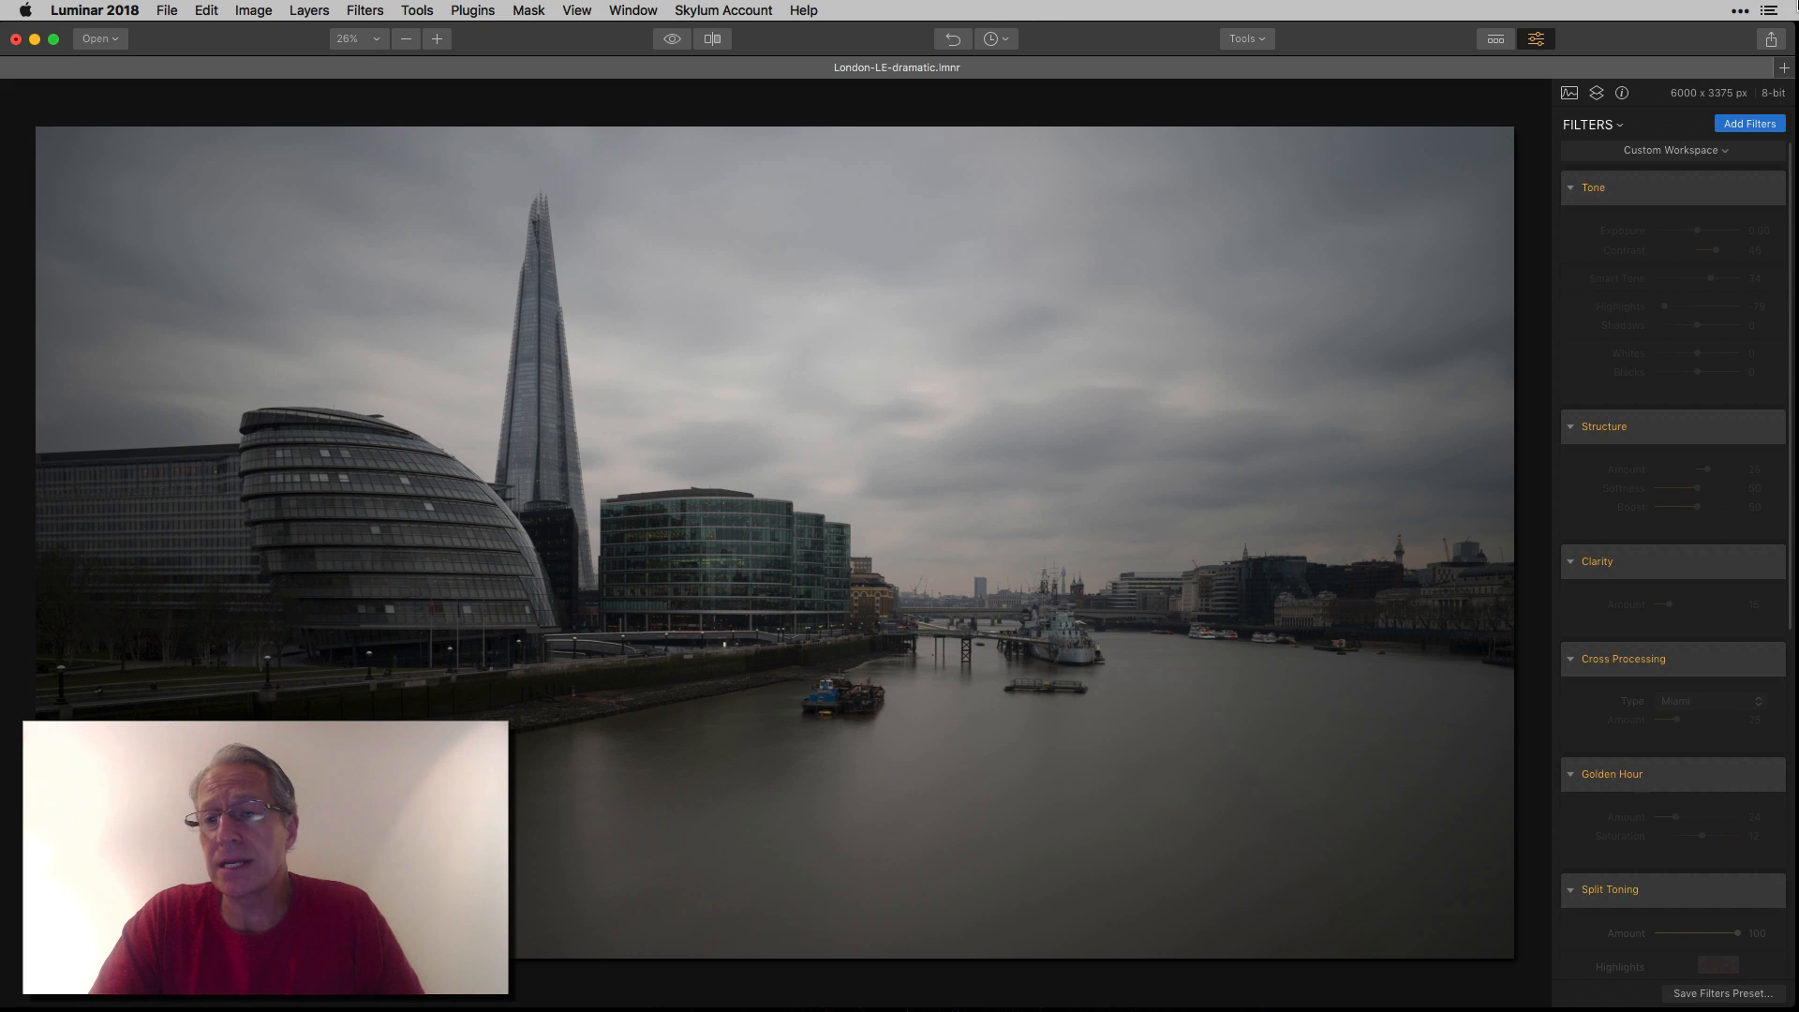
Step: Turn on the Tone filter and compare the photo with and without it
{"action": "mouse_move", "coordinate": [1717, 179]}
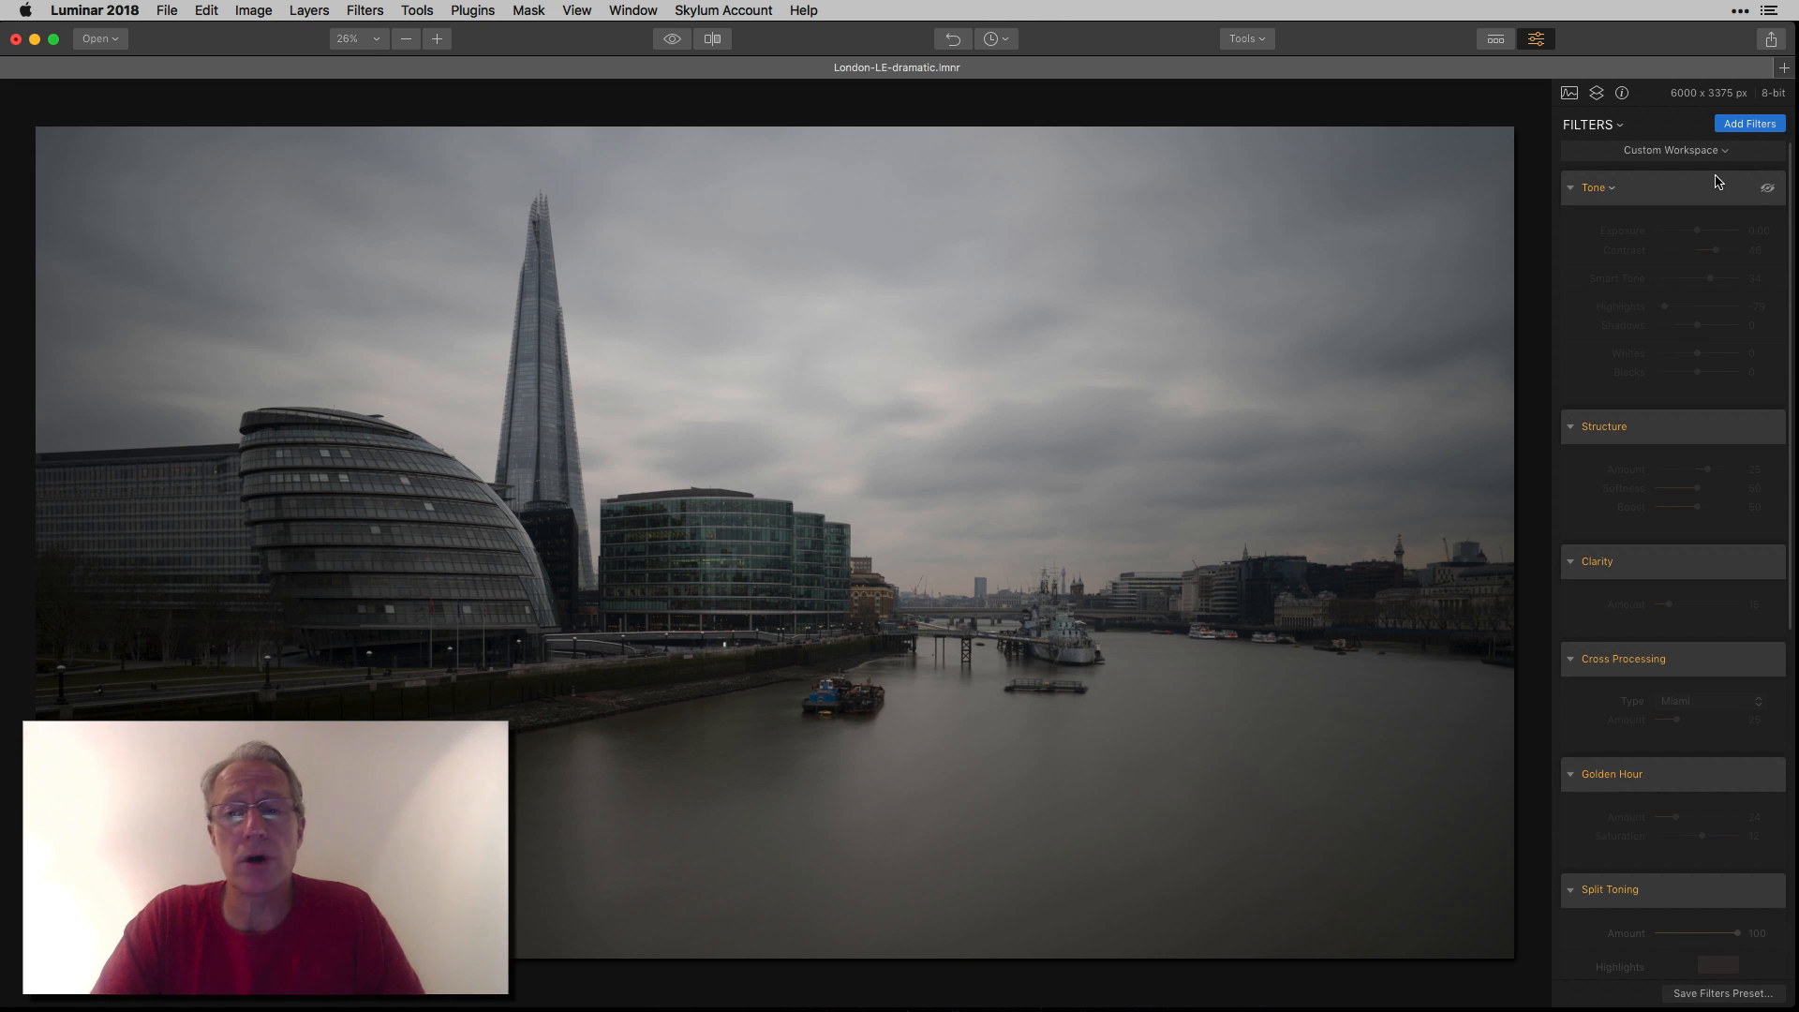
{"action": "left_click", "coordinate": [1768, 189]}
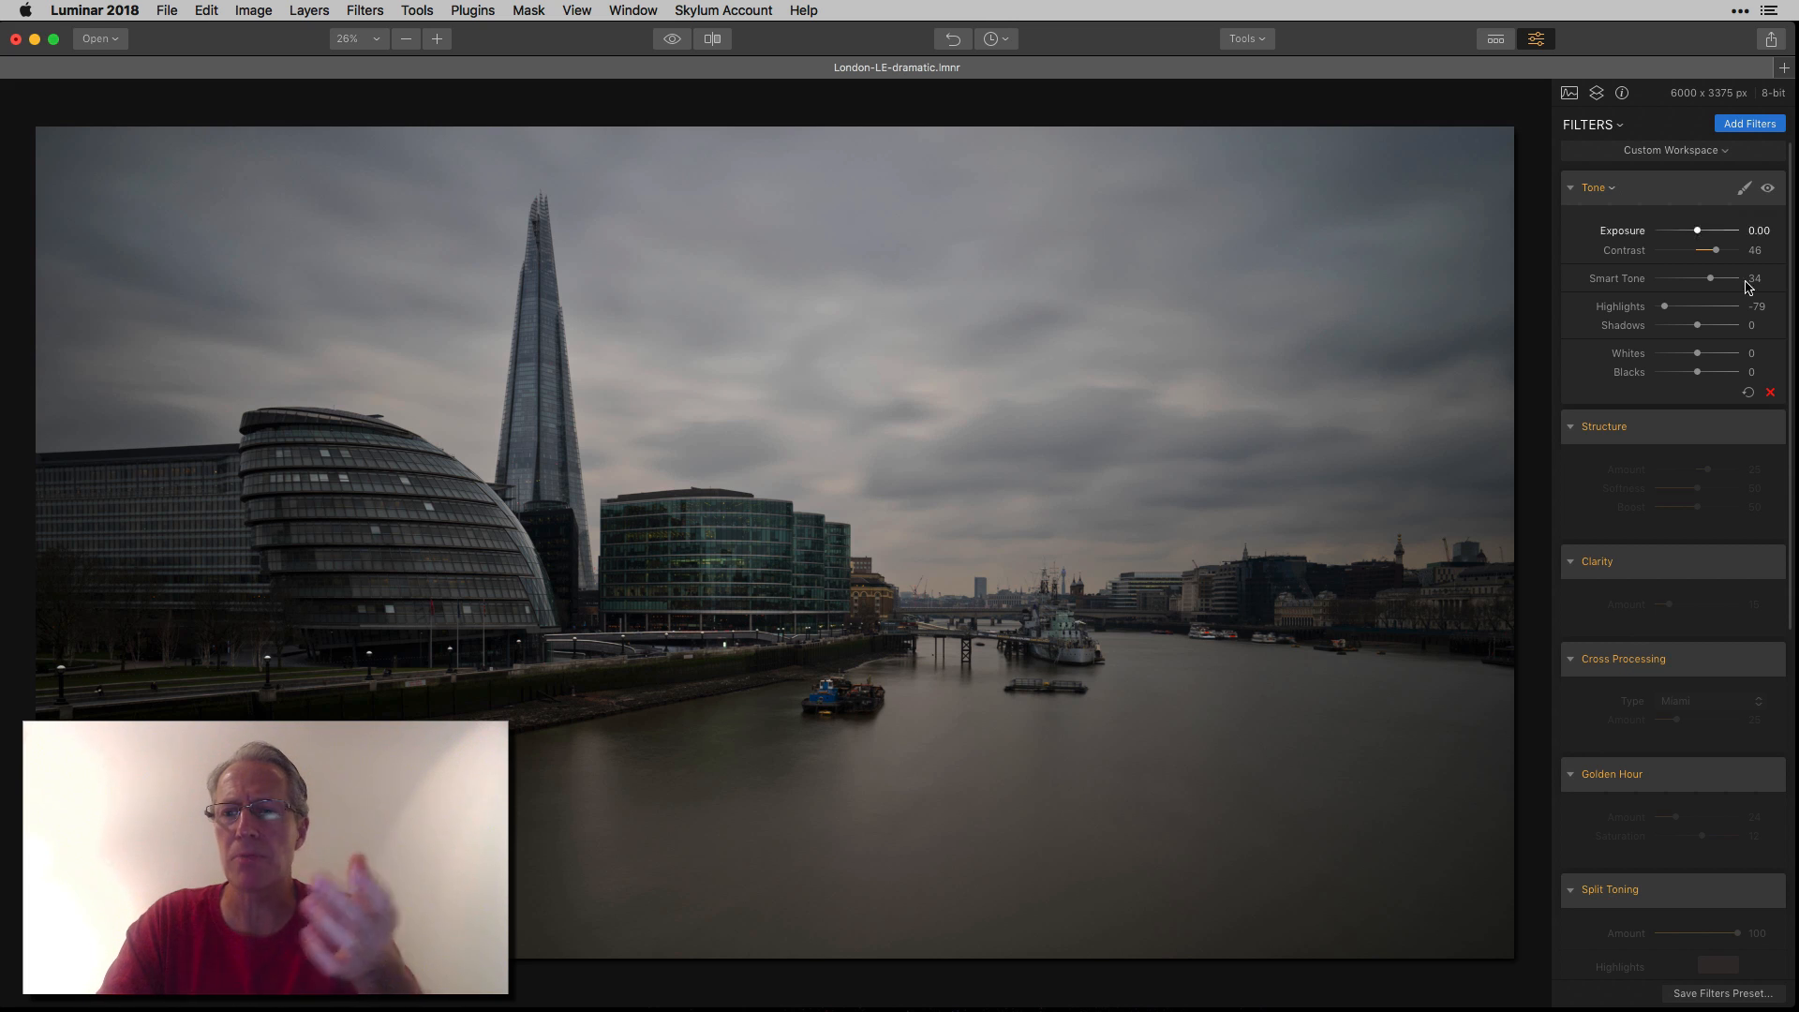
{"action": "left_click", "coordinate": [1767, 190]}
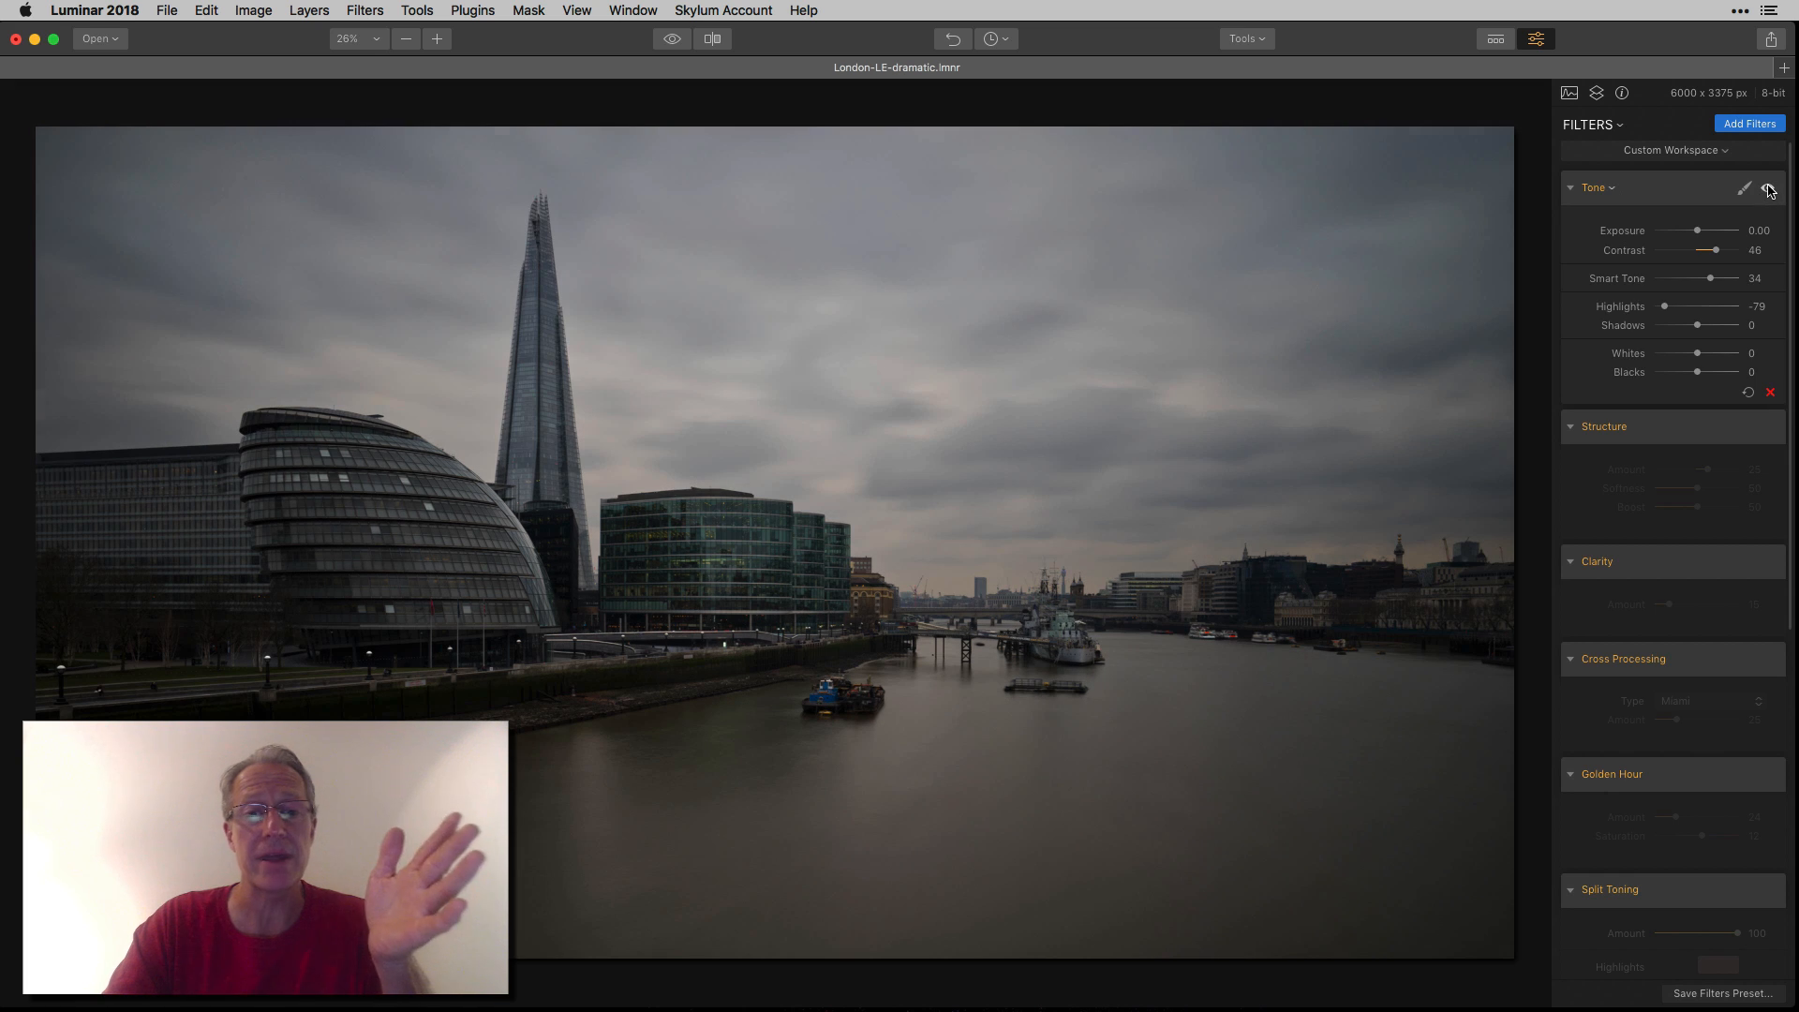
{"action": "left_click", "coordinate": [1767, 189]}
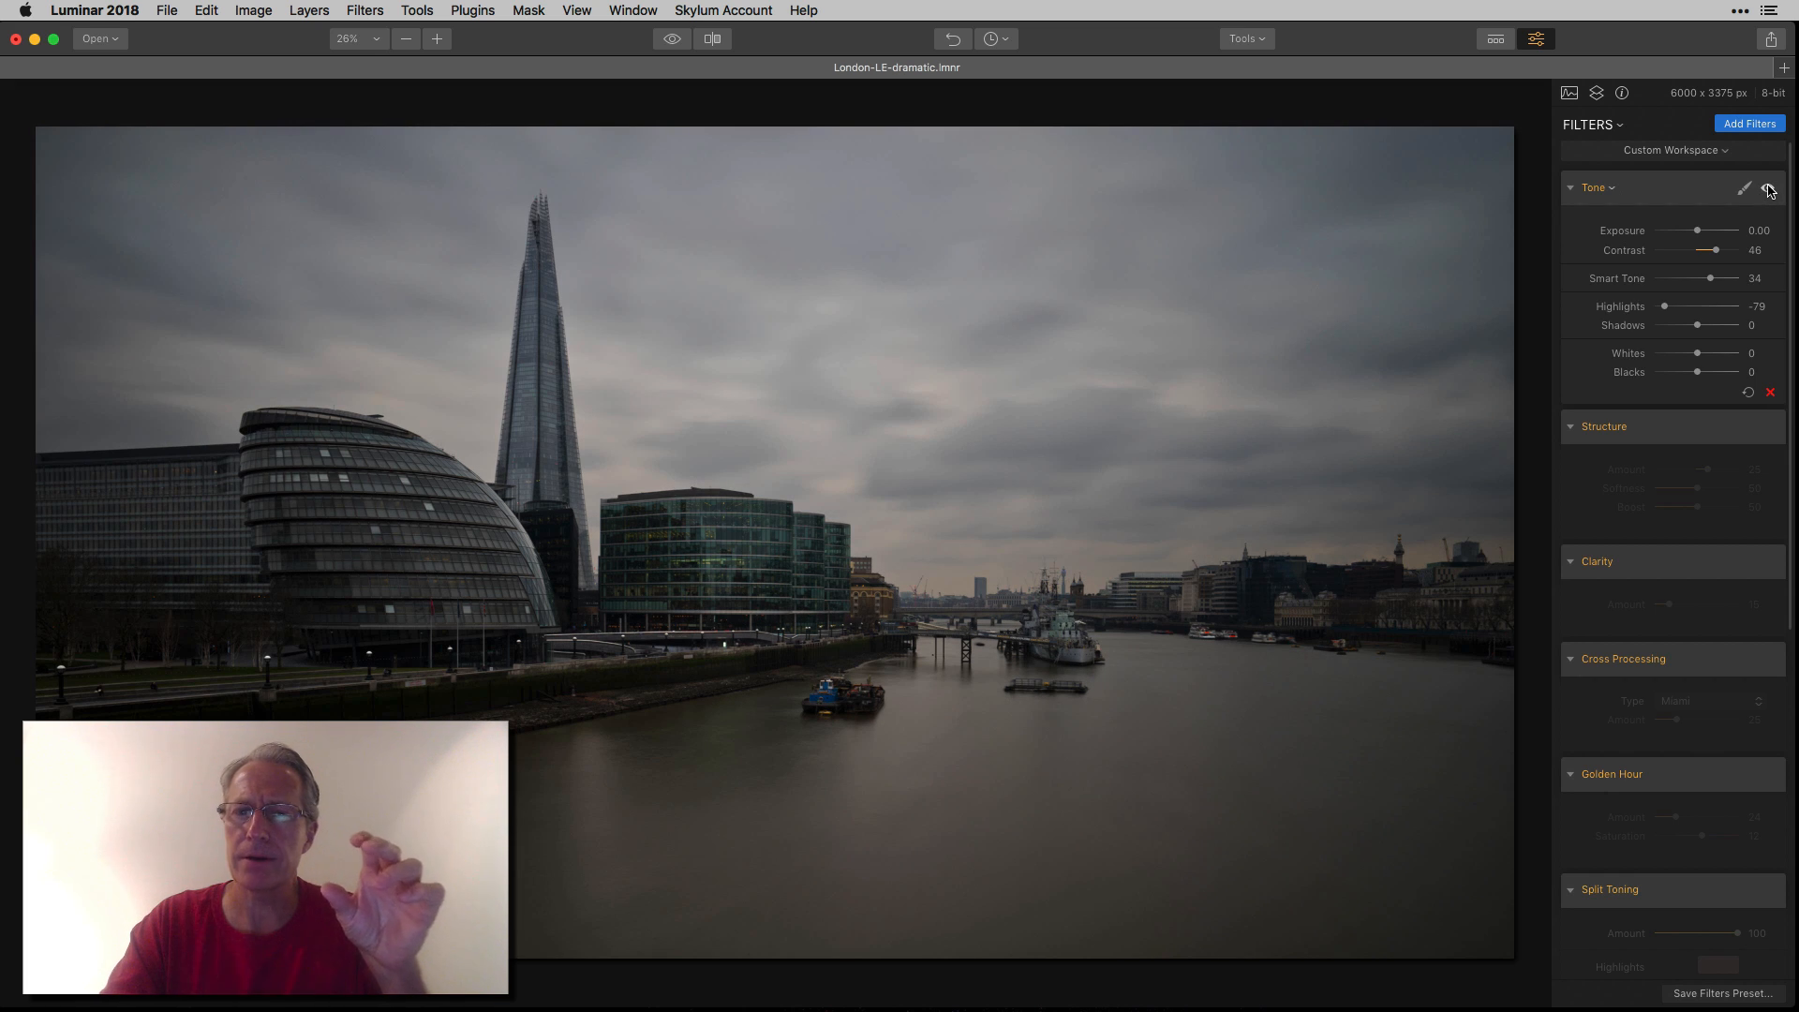
Step: Turn on the first Structure filter and the Clarity filter, keeping their stored settings
{"action": "left_click", "coordinate": [1768, 429]}
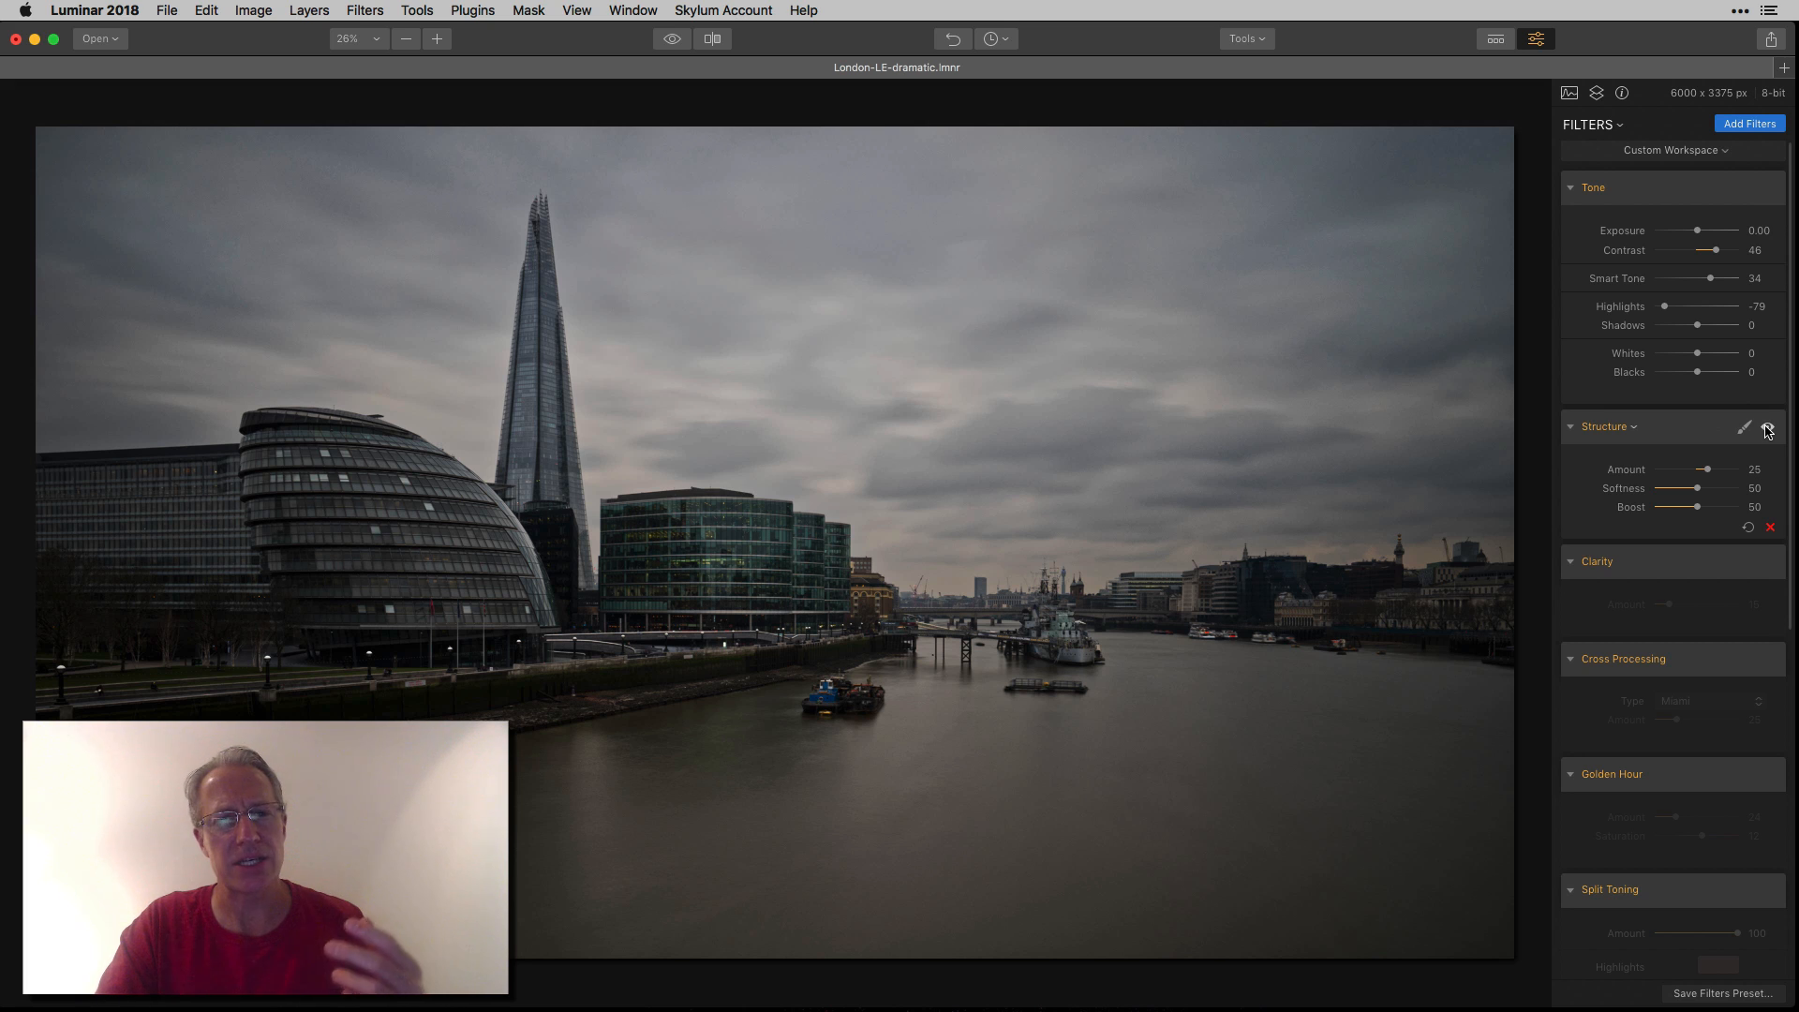
{"action": "scroll", "coordinate": [1767, 431], "scroll_direction": "down", "scroll_amount": 4}
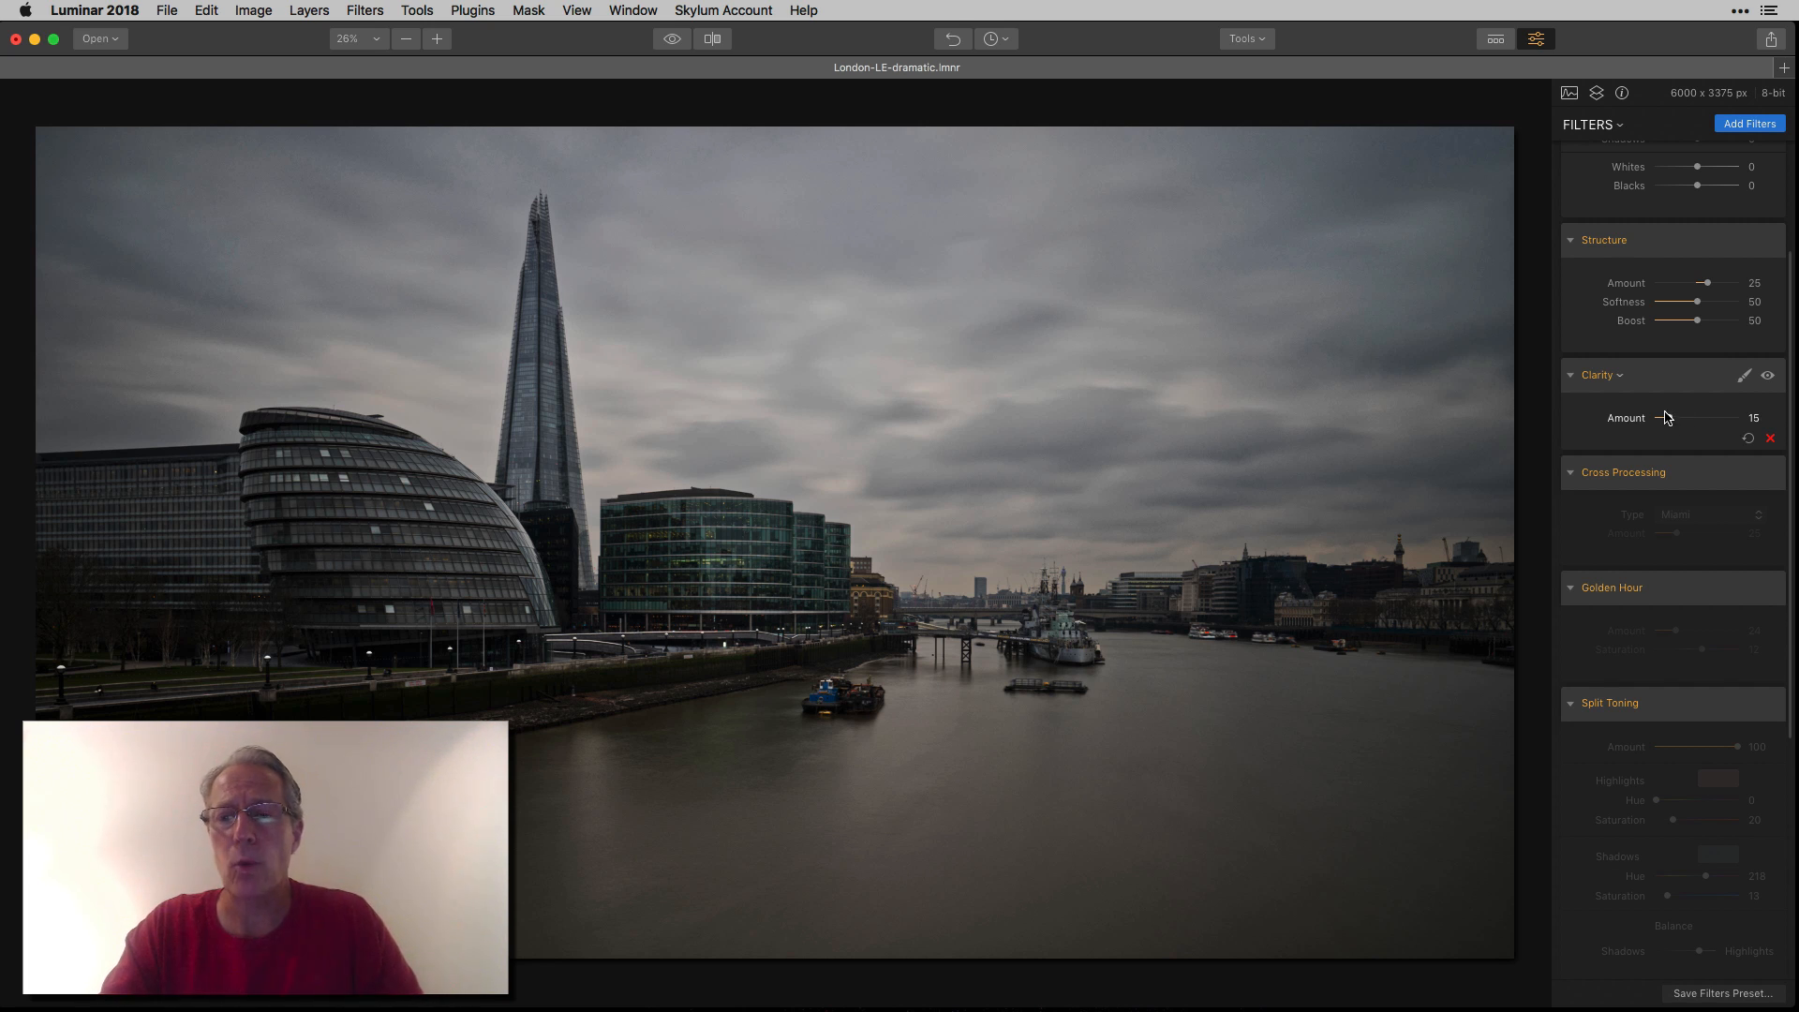
{"action": "mouse_move", "coordinate": [1669, 421]}
{"action": "left_mouse_down"}
{"action": "mouse_move", "coordinate": [1769, 415]}
{"action": "mouse_move", "coordinate": [1668, 417]}
{"action": "left_mouse_up"}
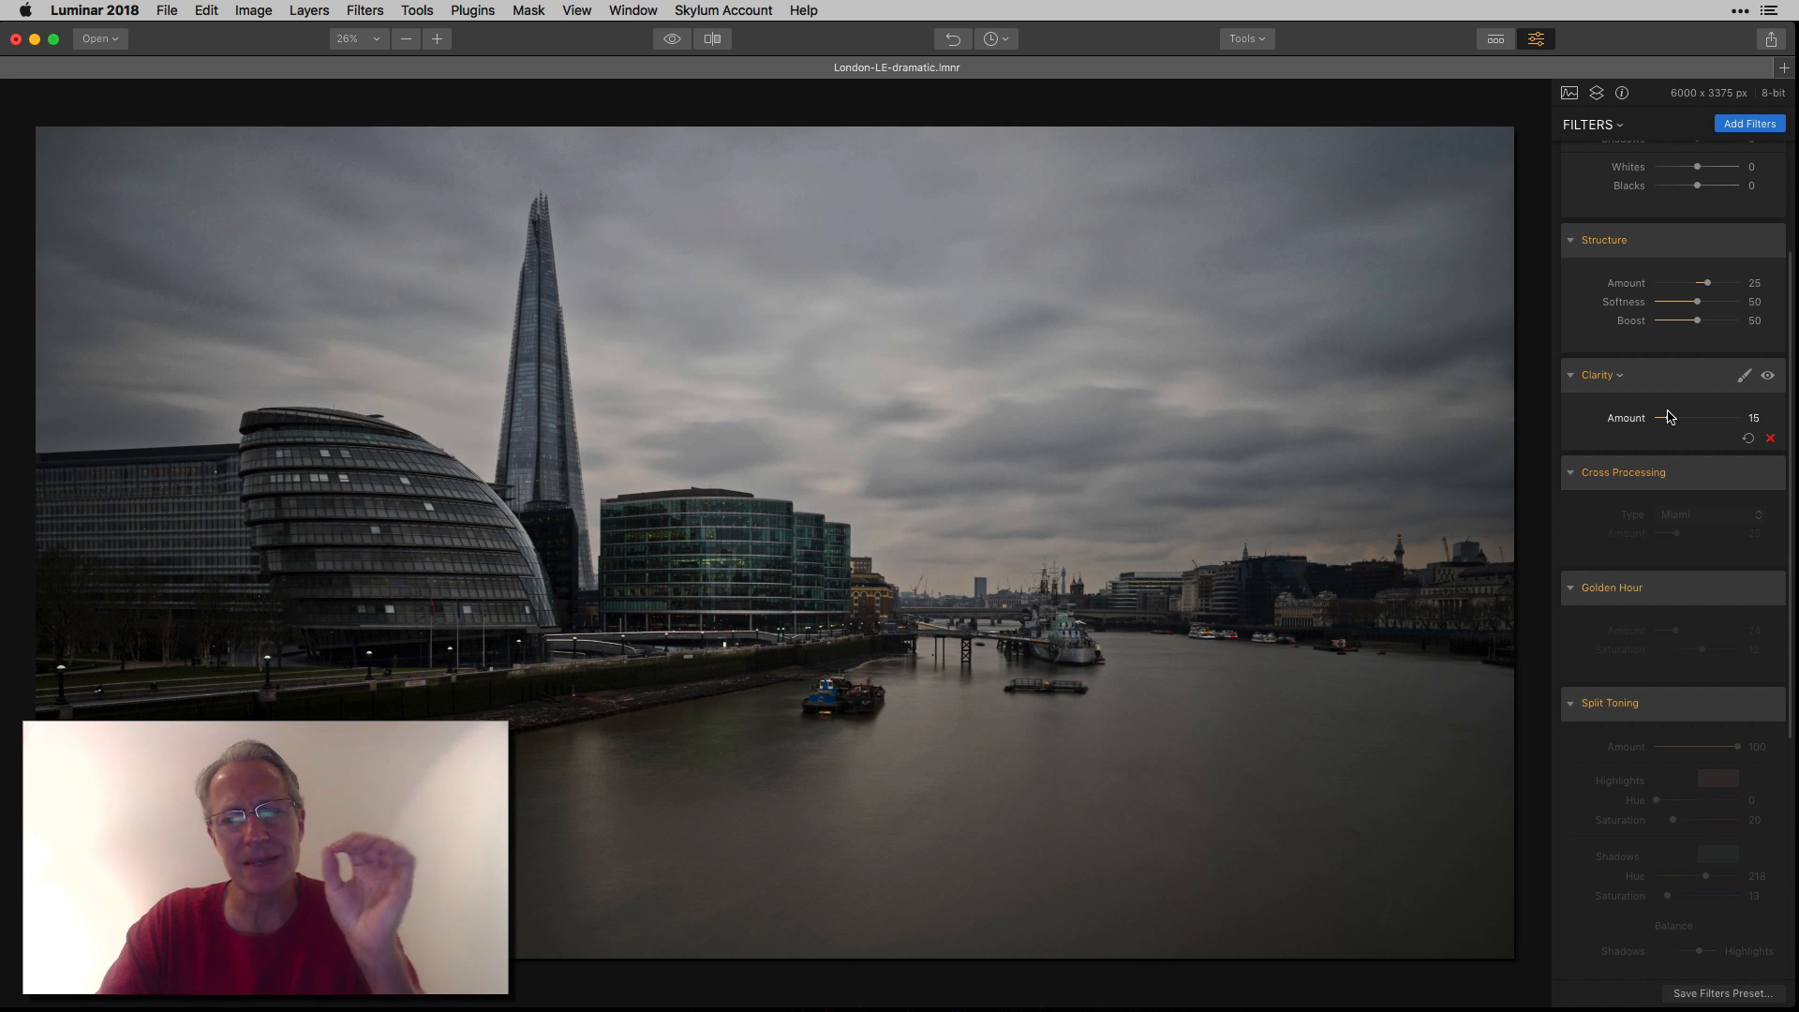
Step: Turn on the Cross Processing filter with its stored Miami type
{"action": "scroll", "coordinate": [1711, 497], "scroll_direction": "down", "scroll_amount": 1}
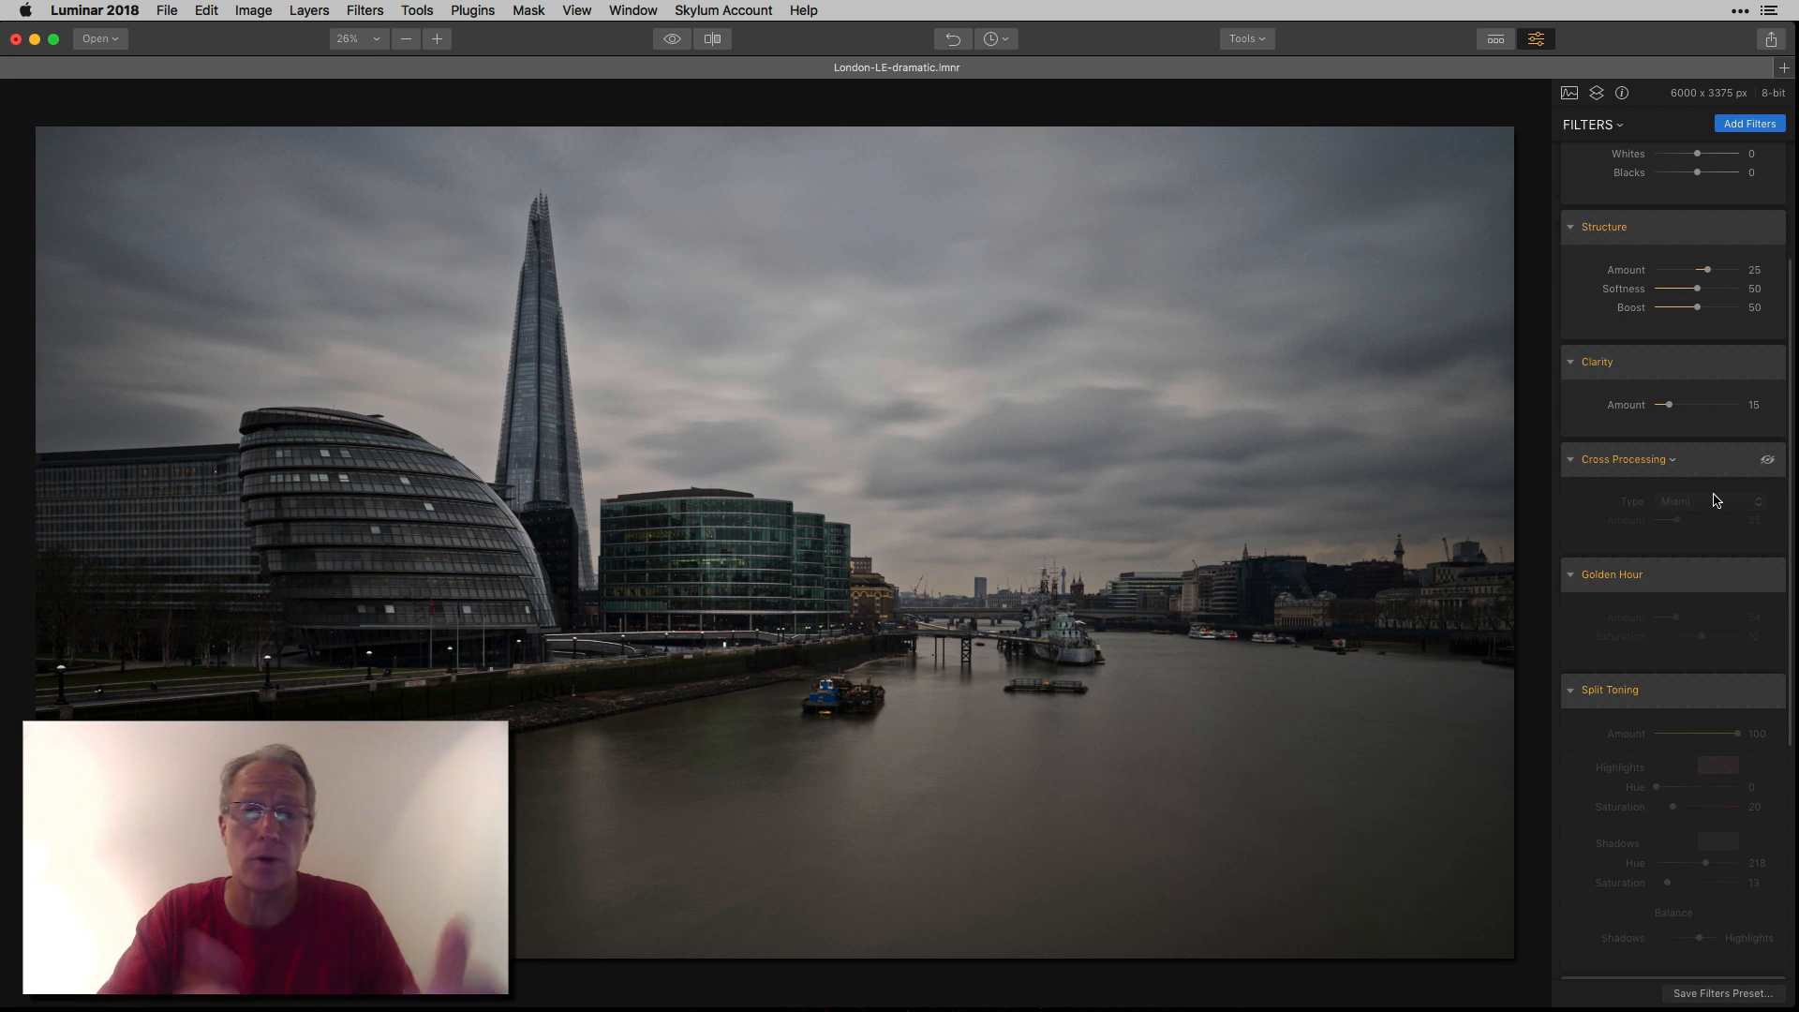
{"action": "scroll", "coordinate": [1716, 500], "scroll_direction": "down", "scroll_amount": 1}
{"action": "scroll", "coordinate": [1717, 500], "scroll_direction": "down", "scroll_amount": 1}
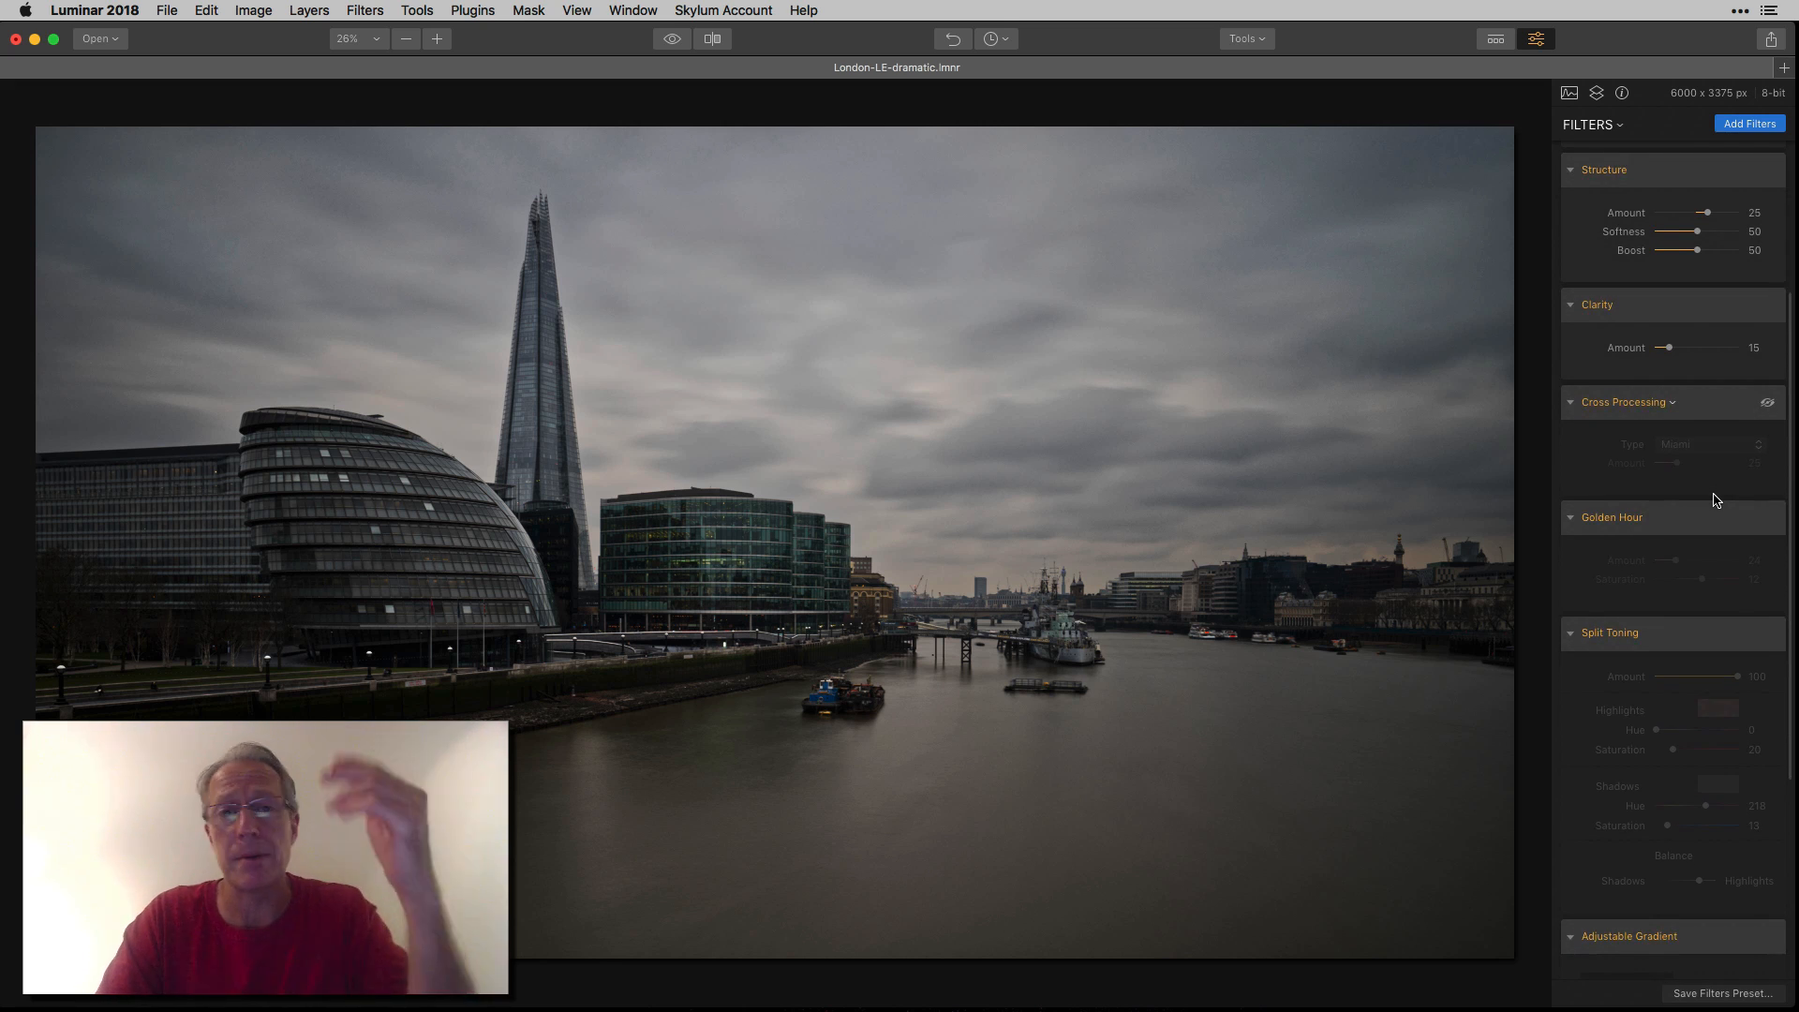
{"action": "scroll", "coordinate": [1716, 501], "scroll_direction": "down", "scroll_amount": 1}
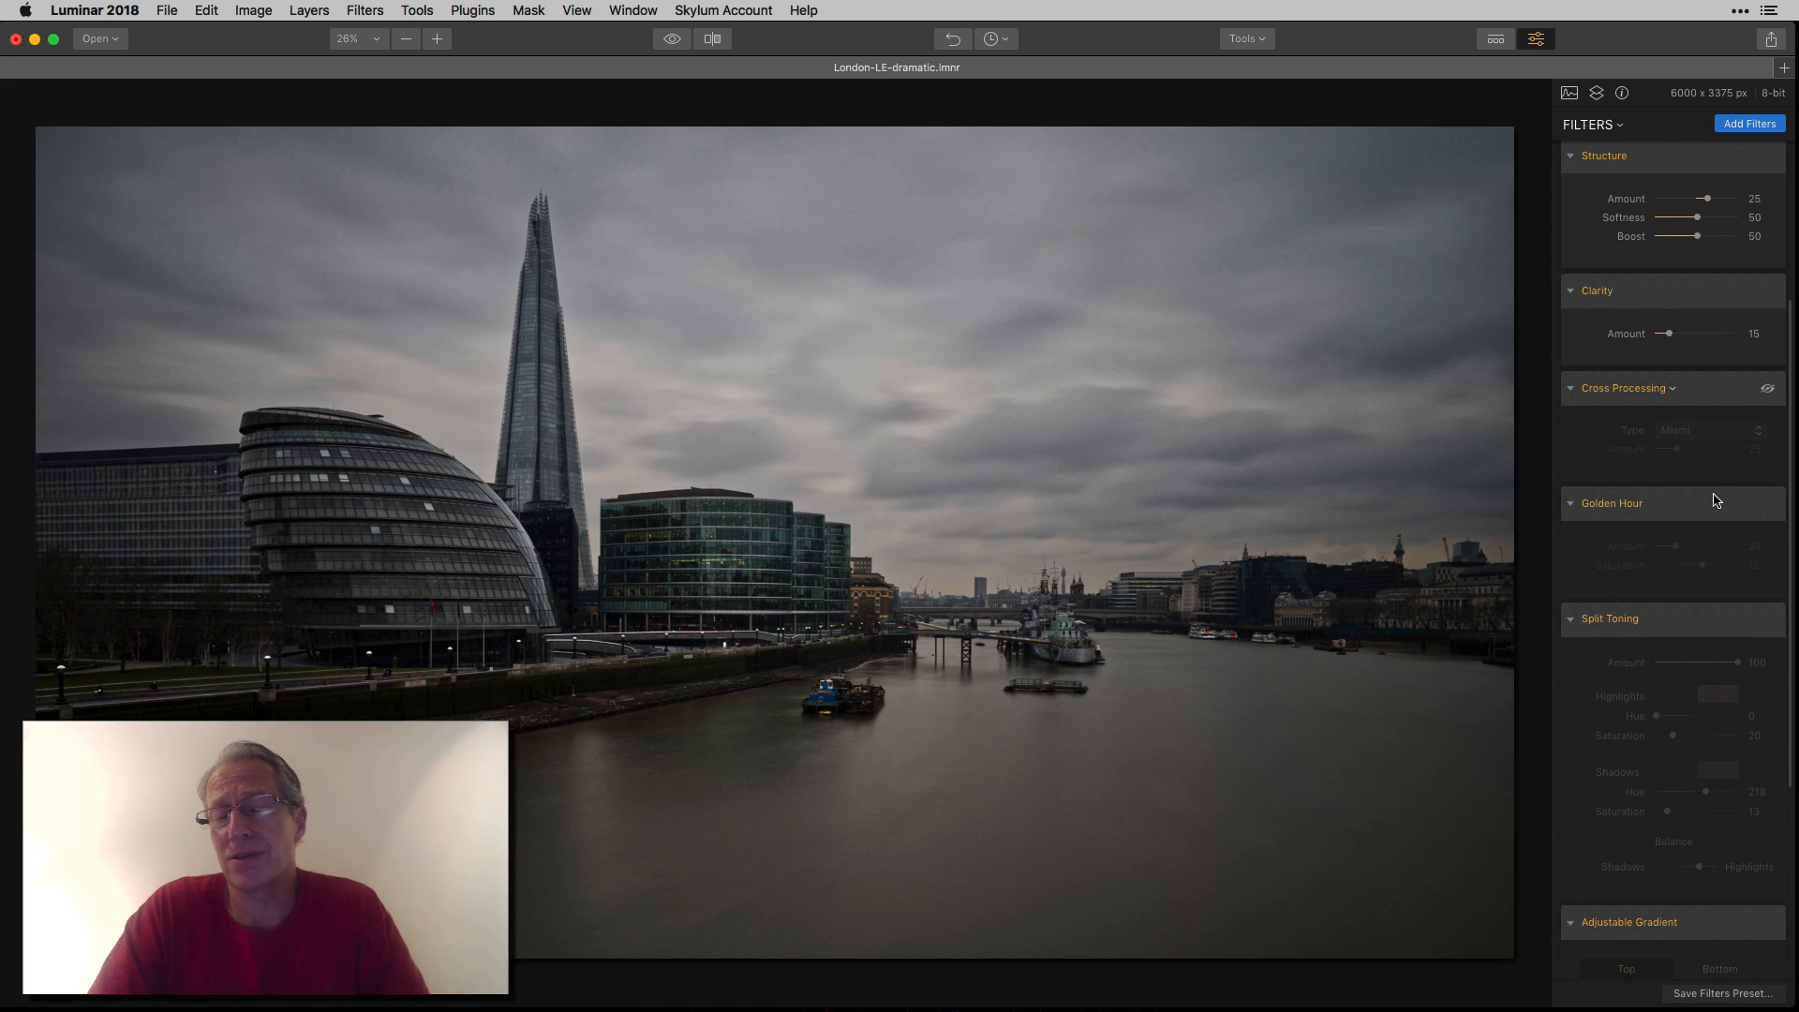
{"action": "left_click", "coordinate": [1767, 390]}
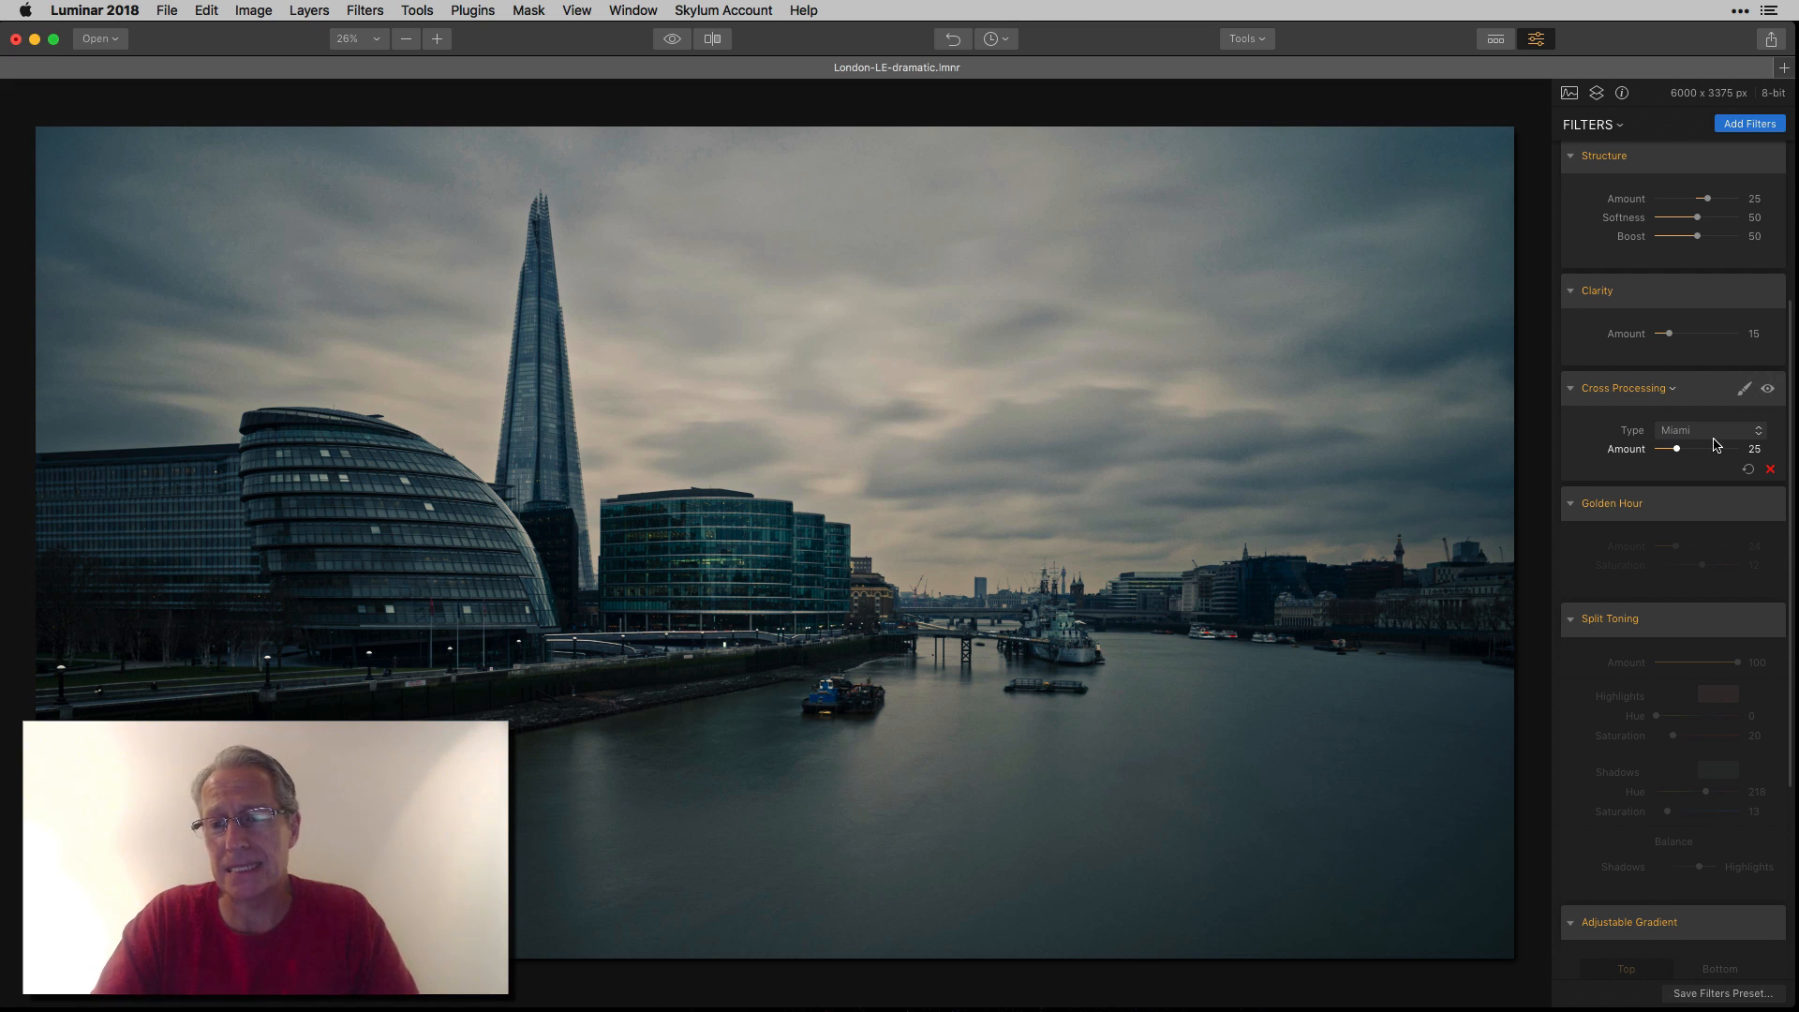
Step: Turn on the Golden Hour filter and compare the photo with and without it
{"action": "scroll", "coordinate": [1717, 444], "scroll_direction": "down", "scroll_amount": 1}
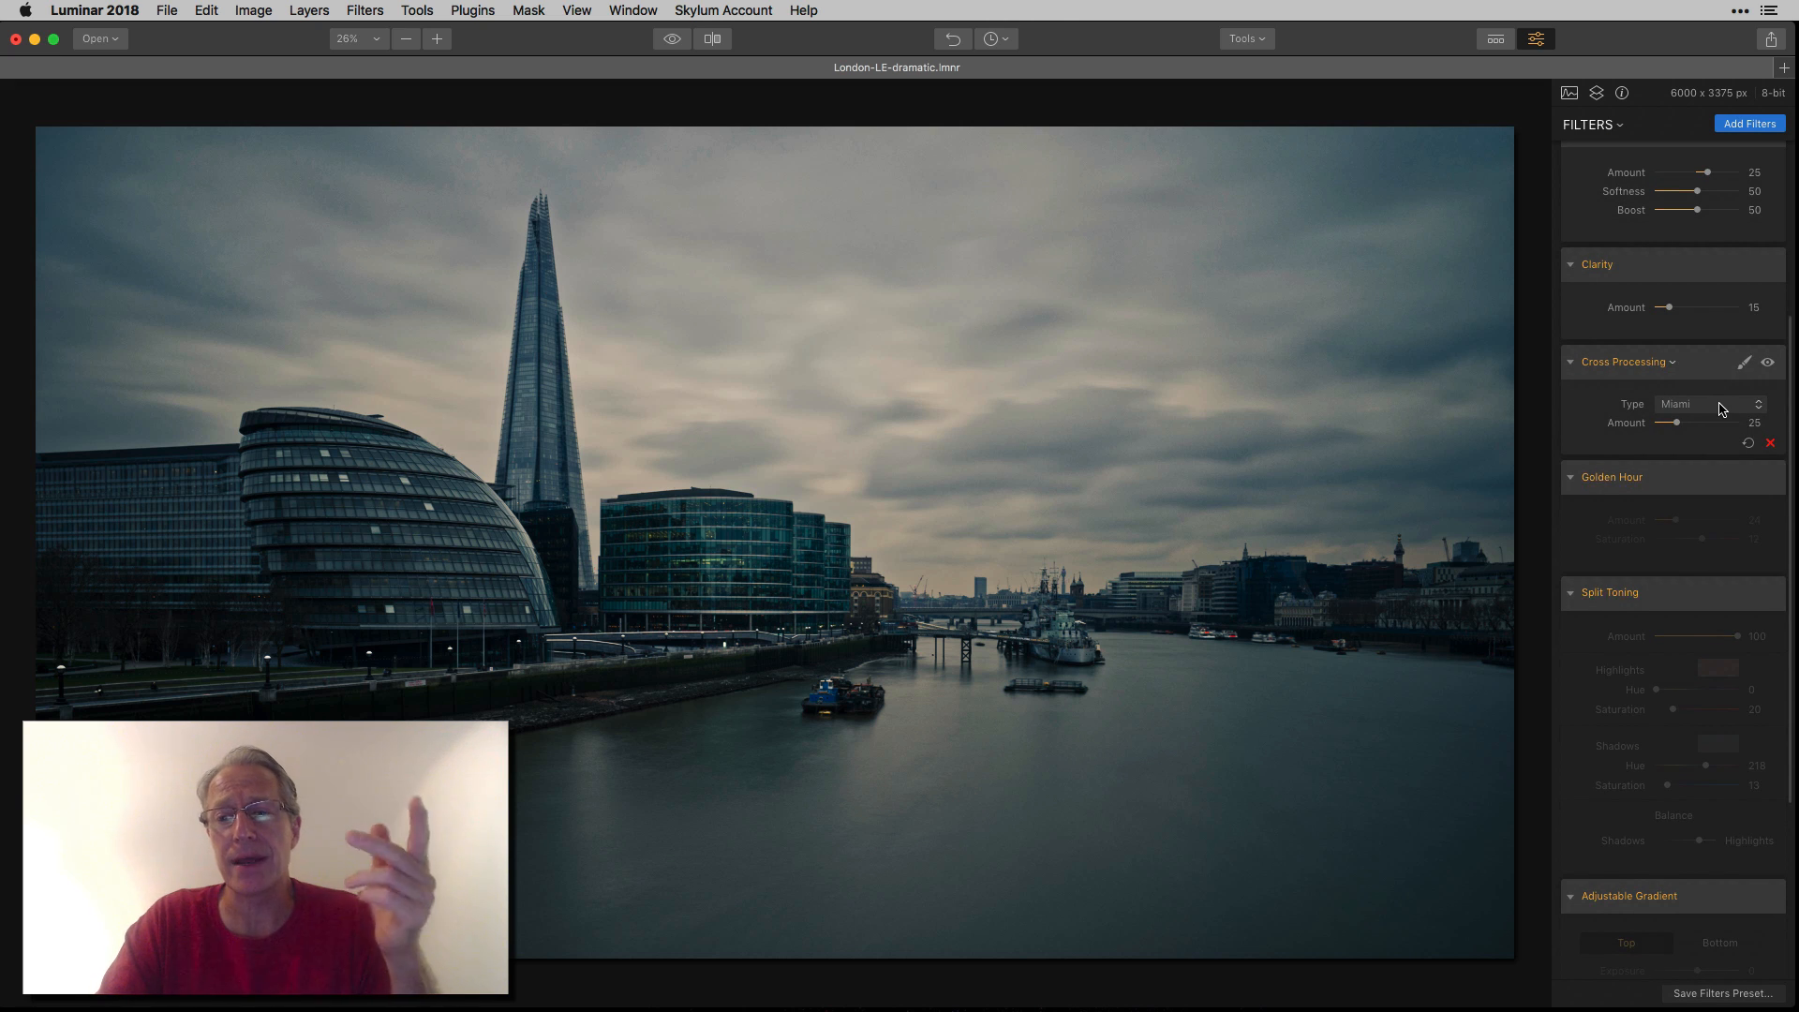
{"action": "scroll", "coordinate": [1720, 427], "scroll_direction": "down", "scroll_amount": 2}
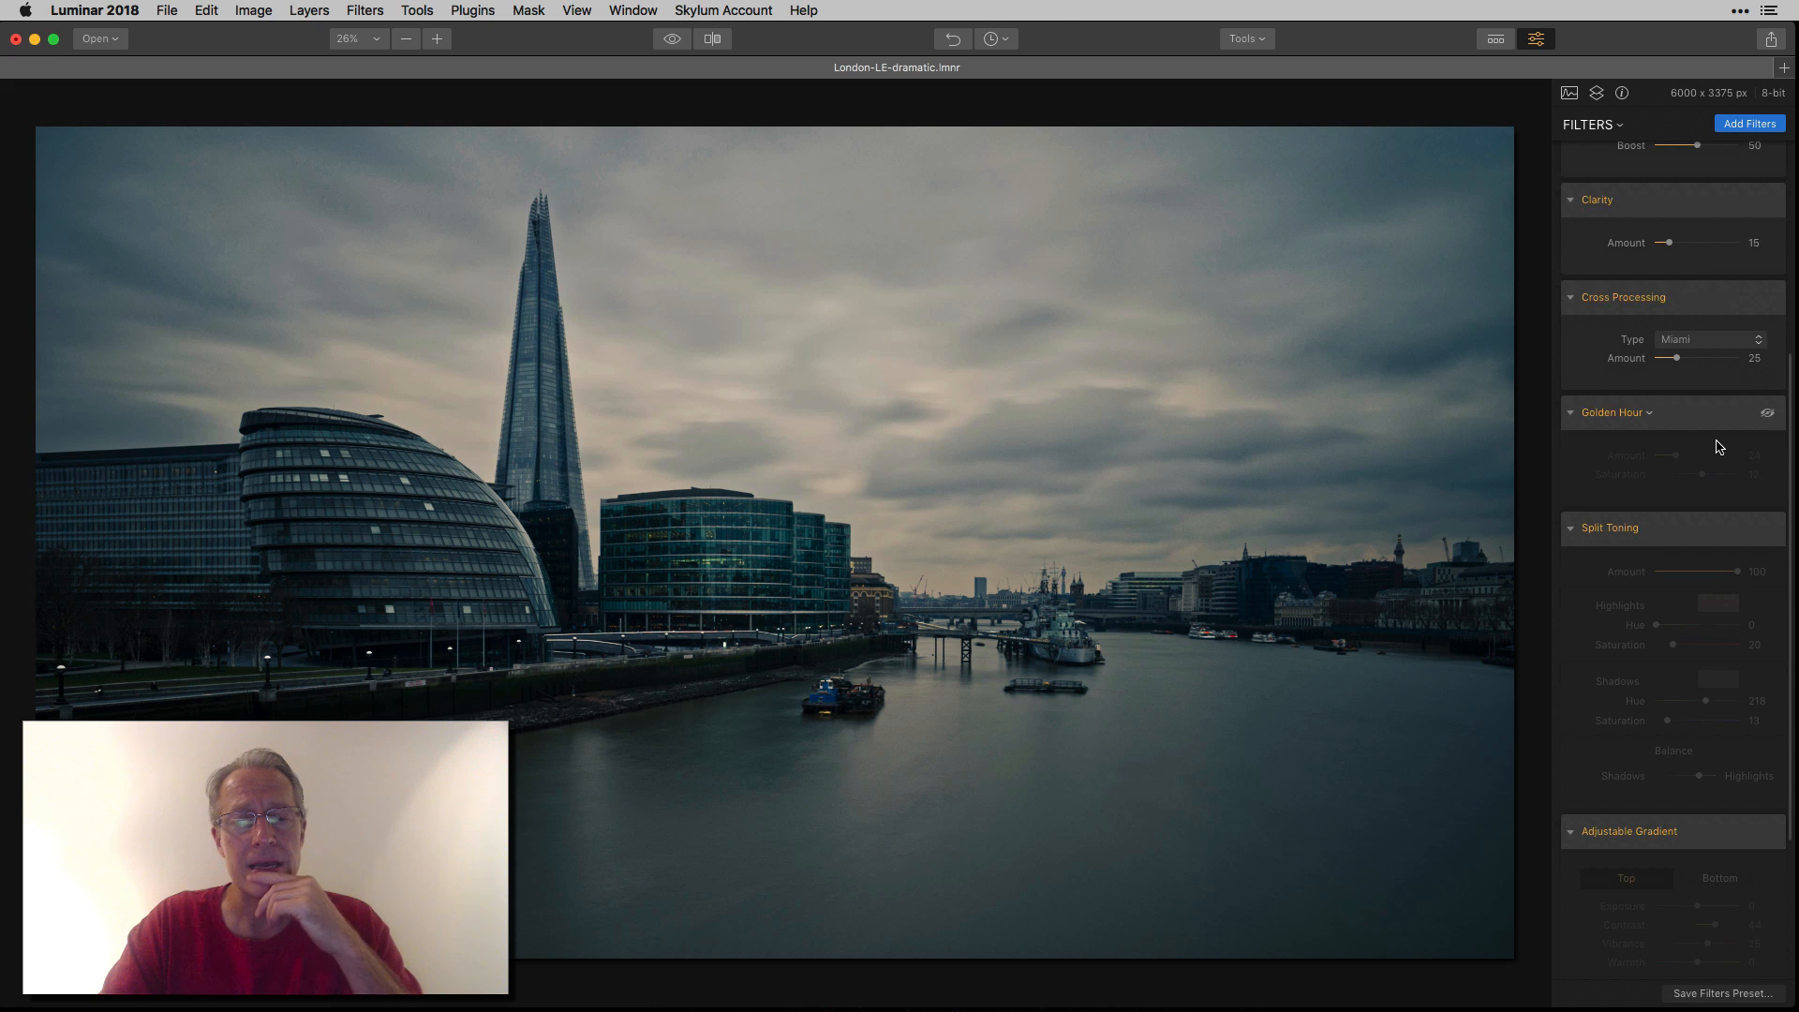
{"action": "scroll", "coordinate": [1720, 447], "scroll_direction": "down", "scroll_amount": 1}
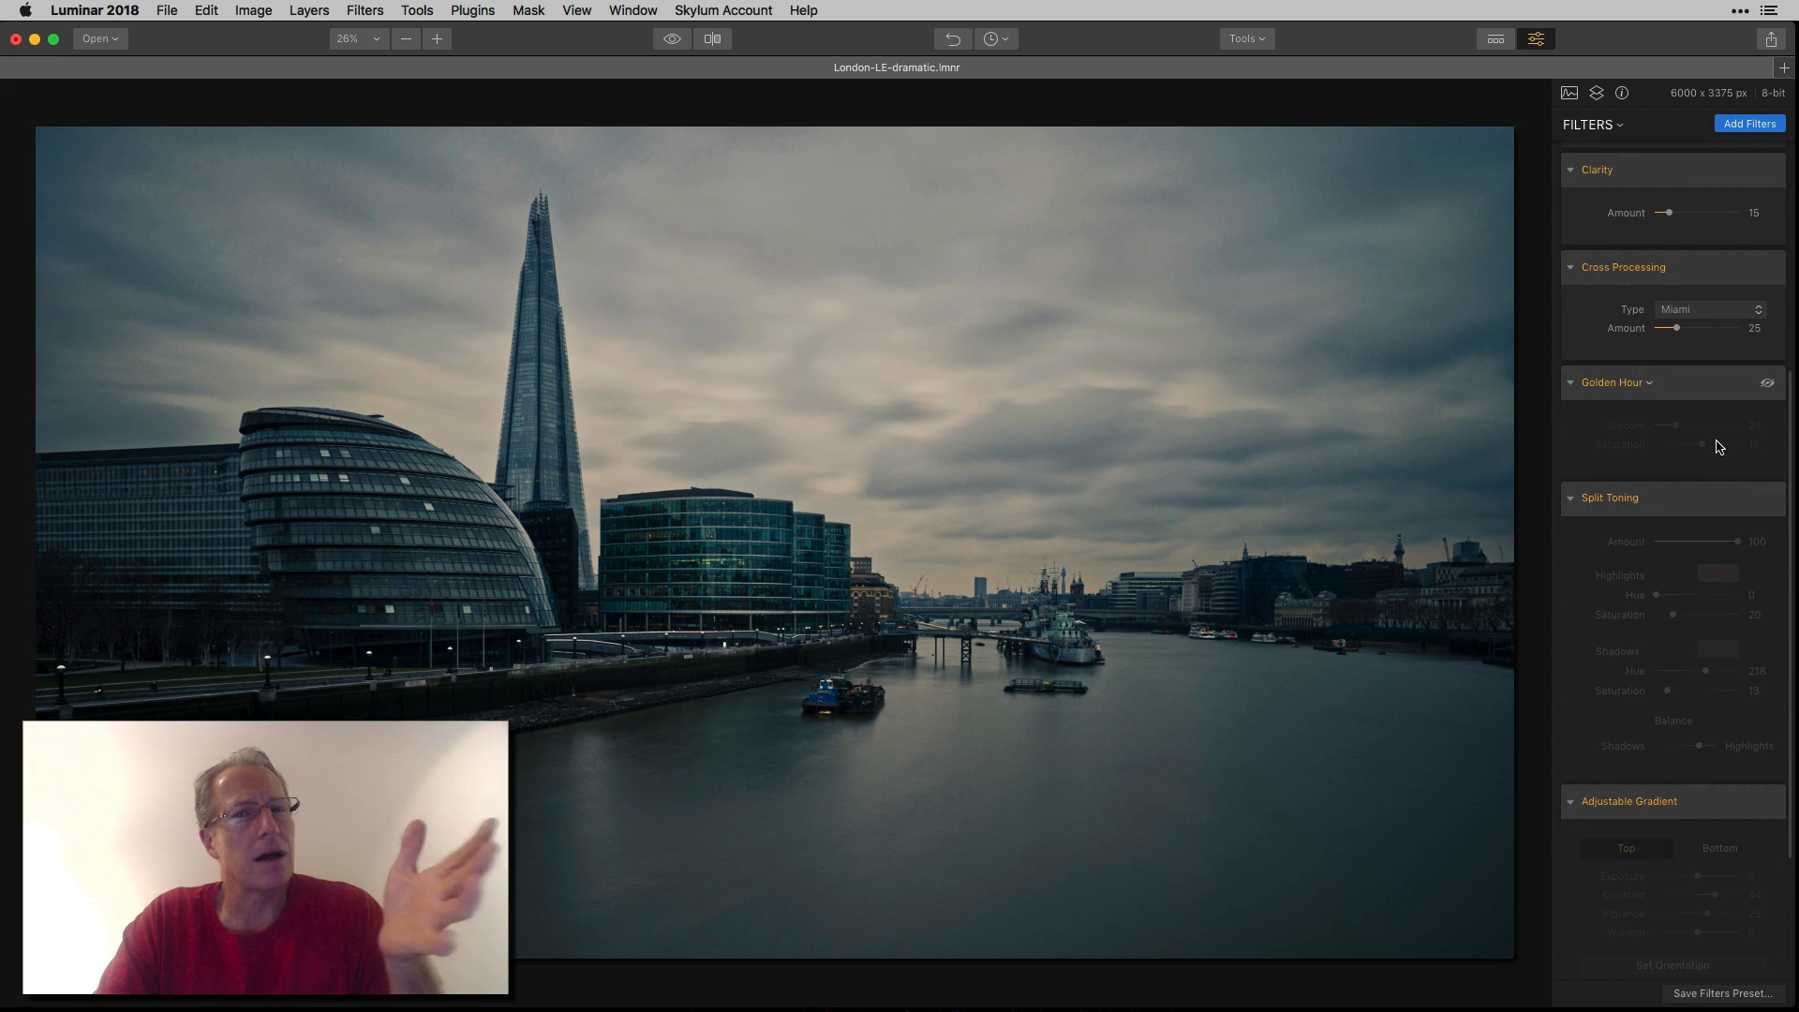
{"action": "left_click", "coordinate": [1770, 380]}
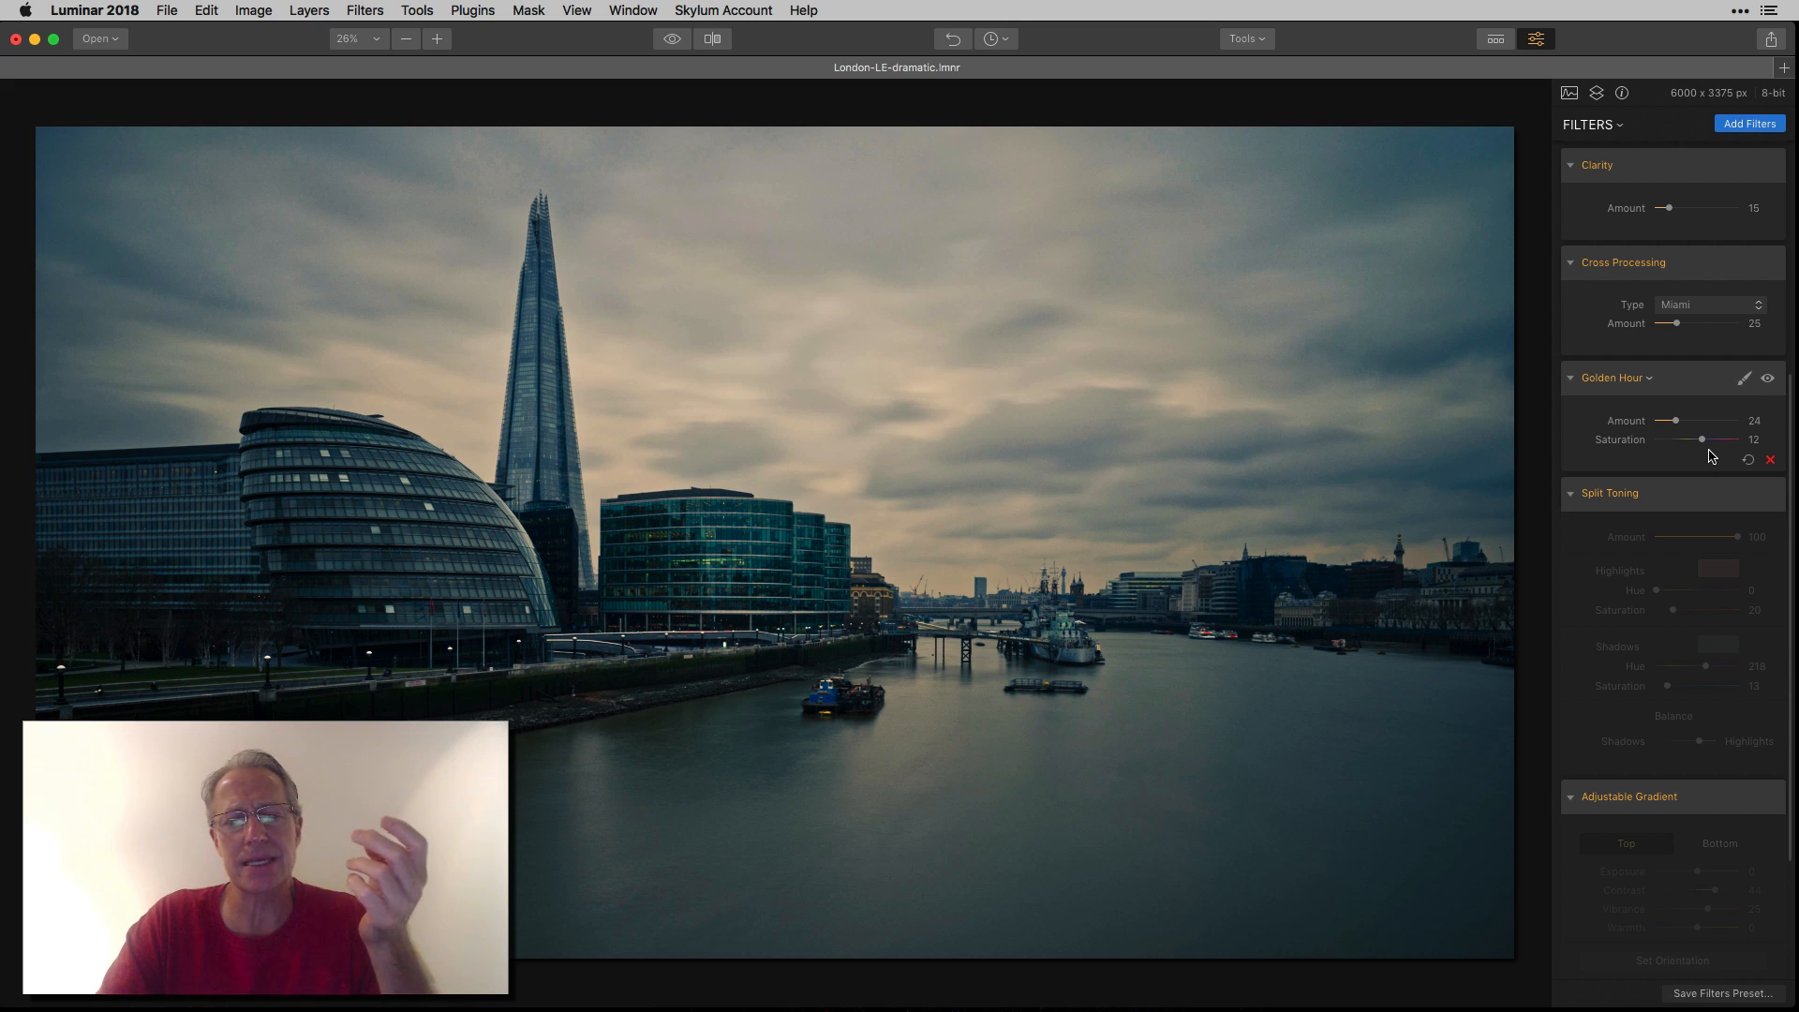
{"action": "left_click", "coordinate": [1767, 379]}
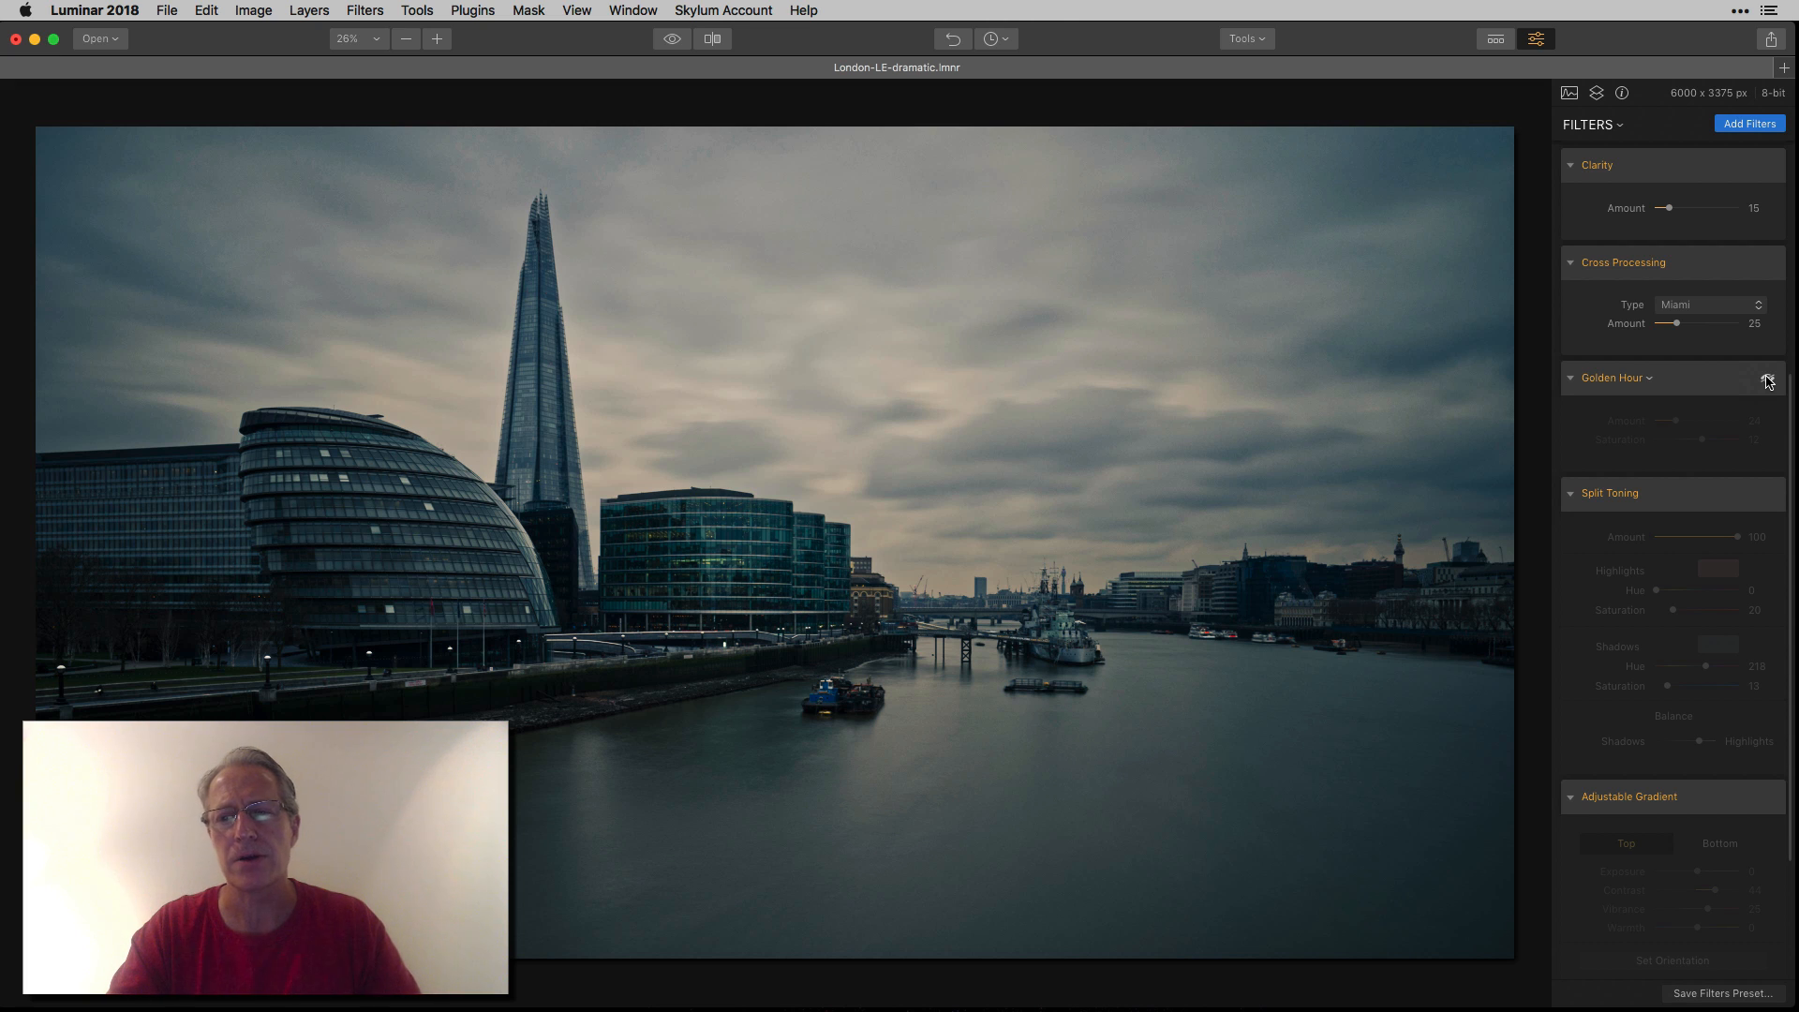
{"action": "left_click", "coordinate": [1767, 379]}
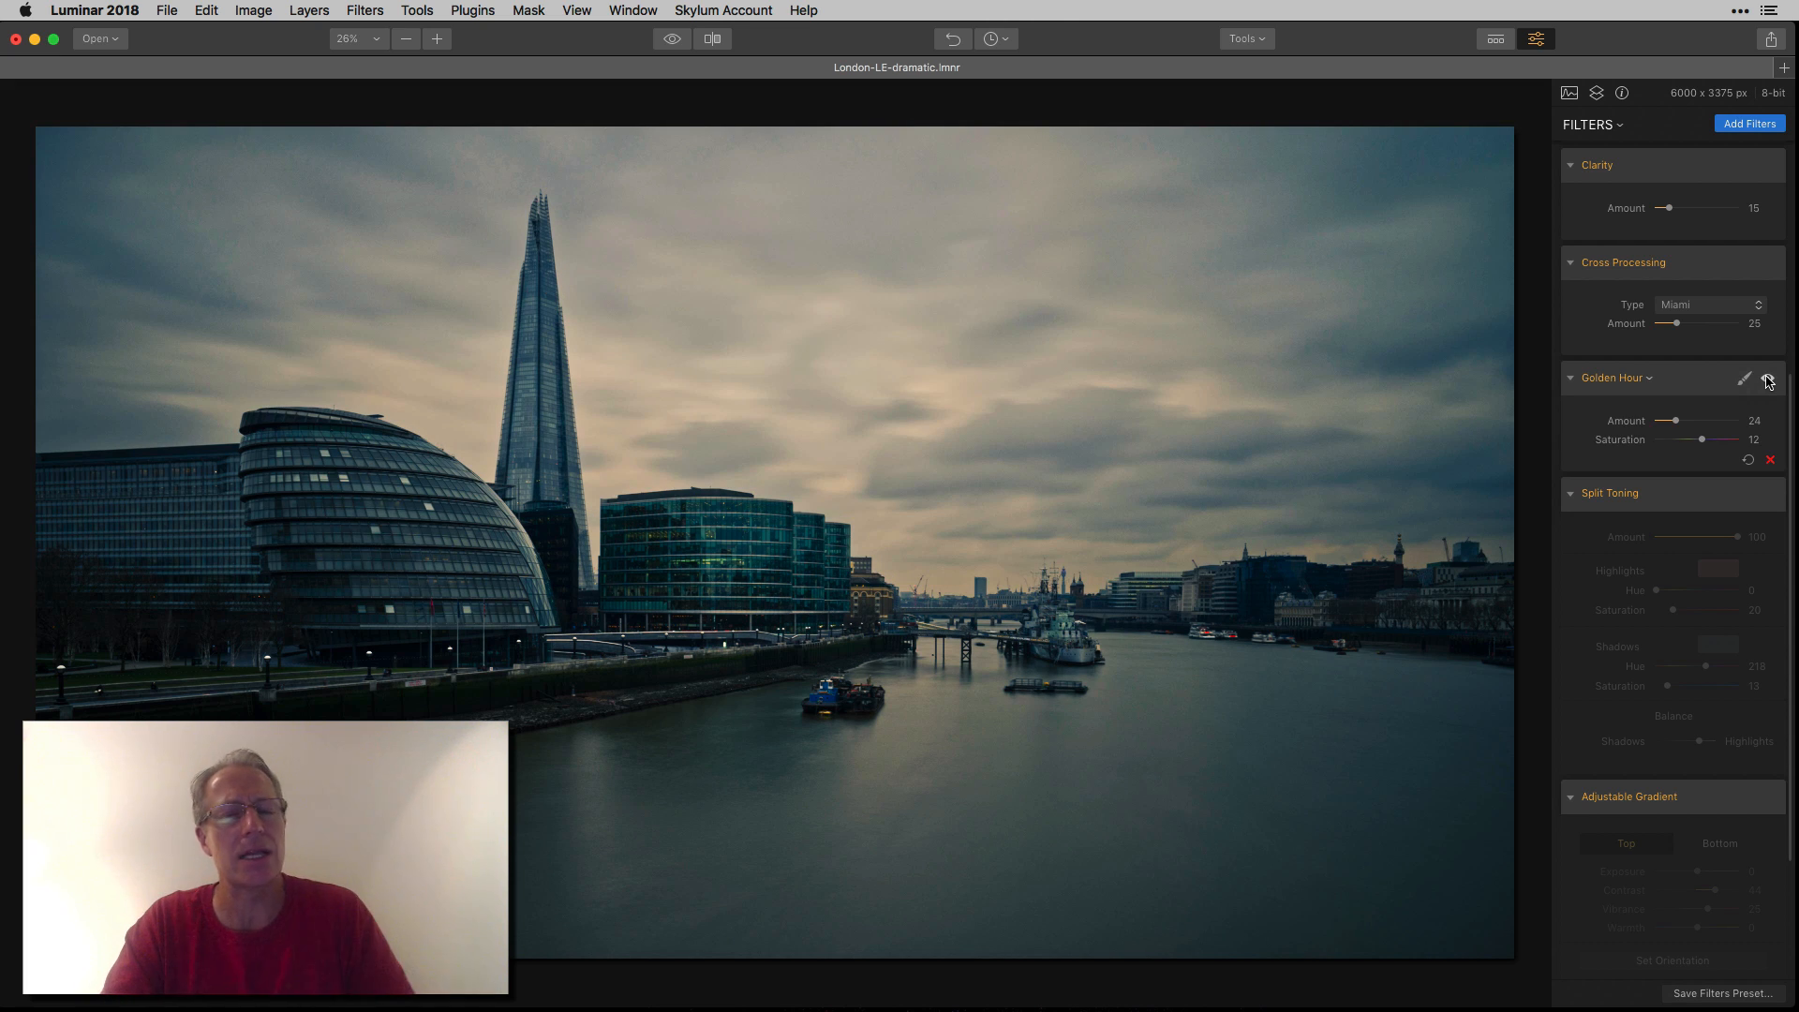
Step: Turn on the Split Toning filter and compare the photo with and without its highlight and shadow tints
{"action": "scroll", "coordinate": [1764, 412], "scroll_direction": "down", "scroll_amount": 3}
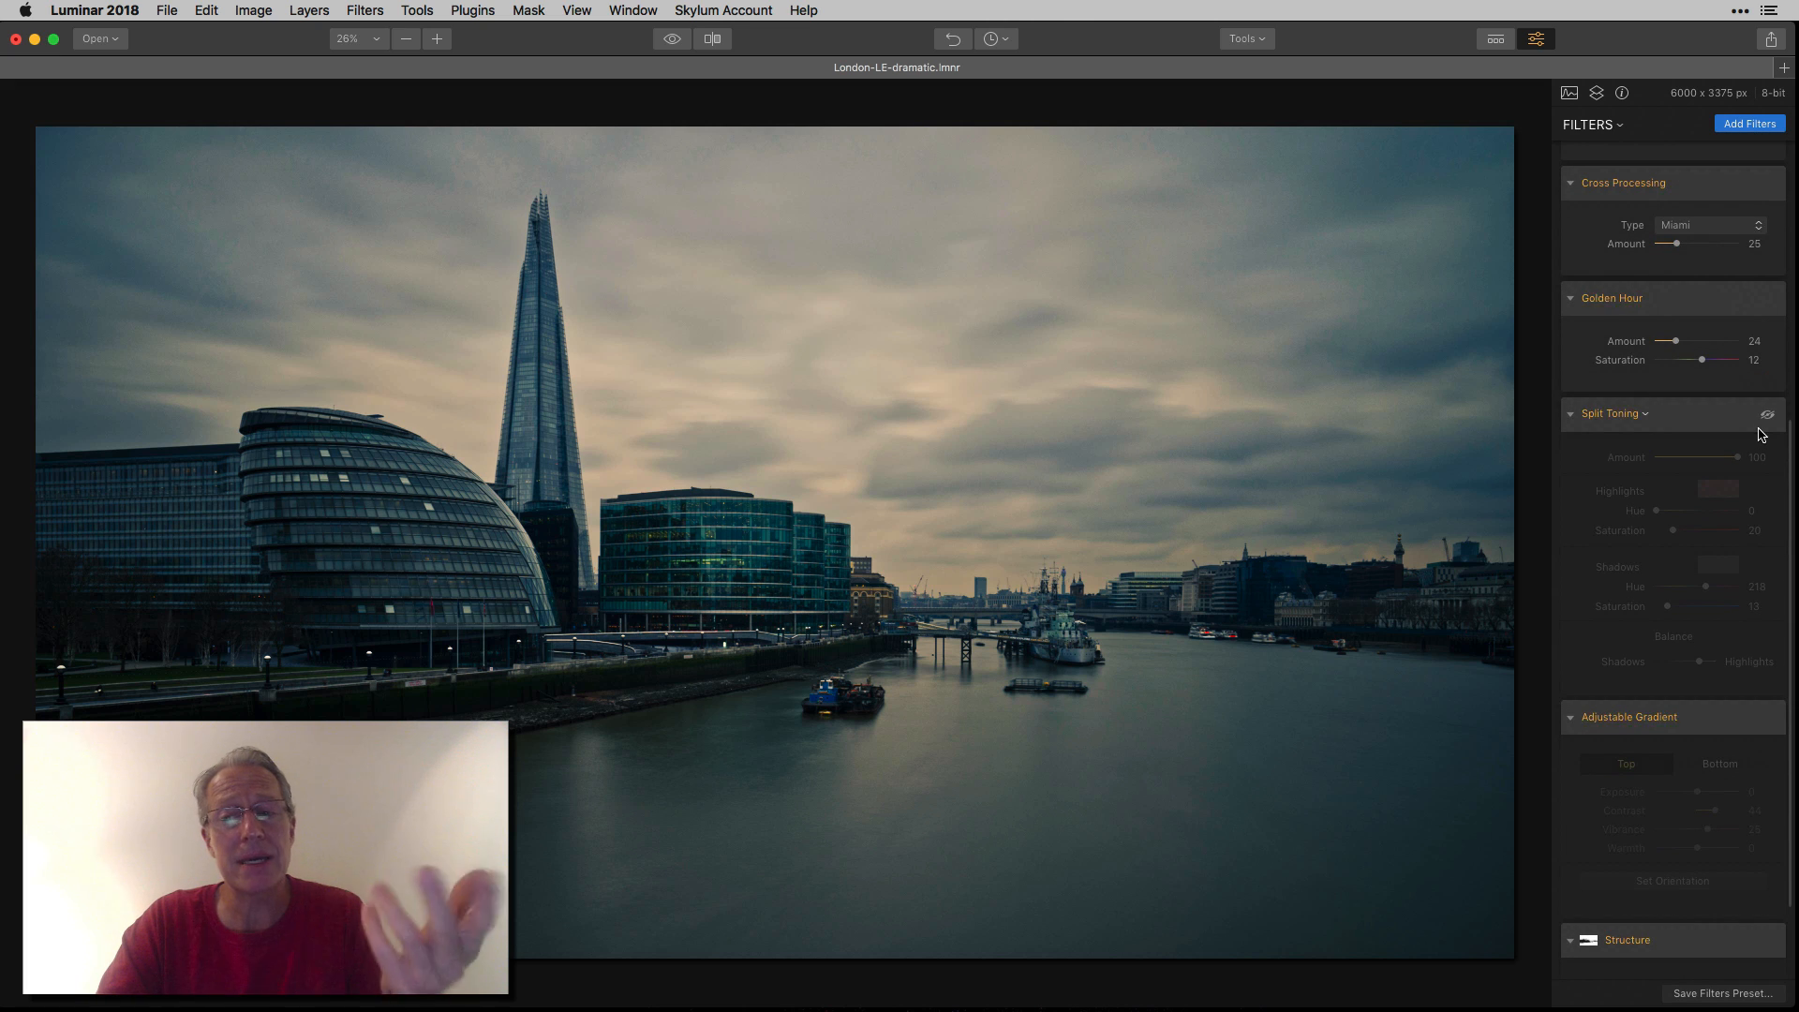
{"action": "left_click", "coordinate": [1768, 415]}
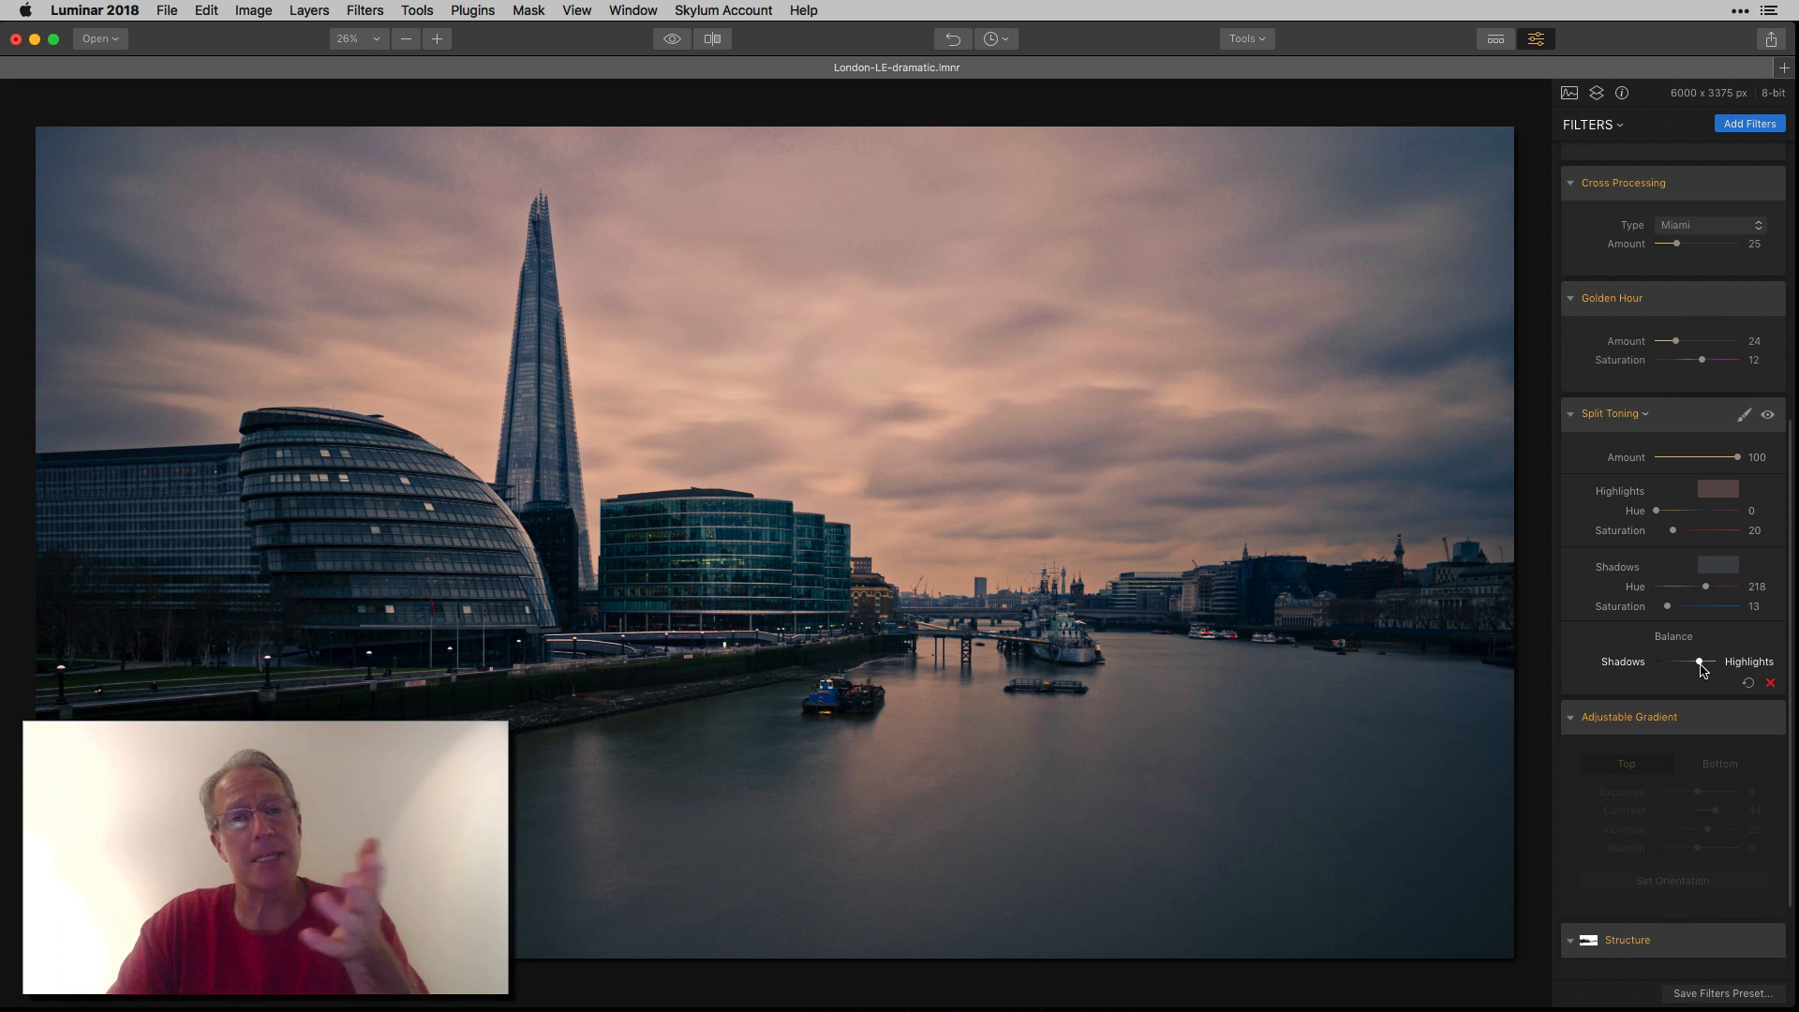
{"action": "left_click", "coordinate": [1768, 418]}
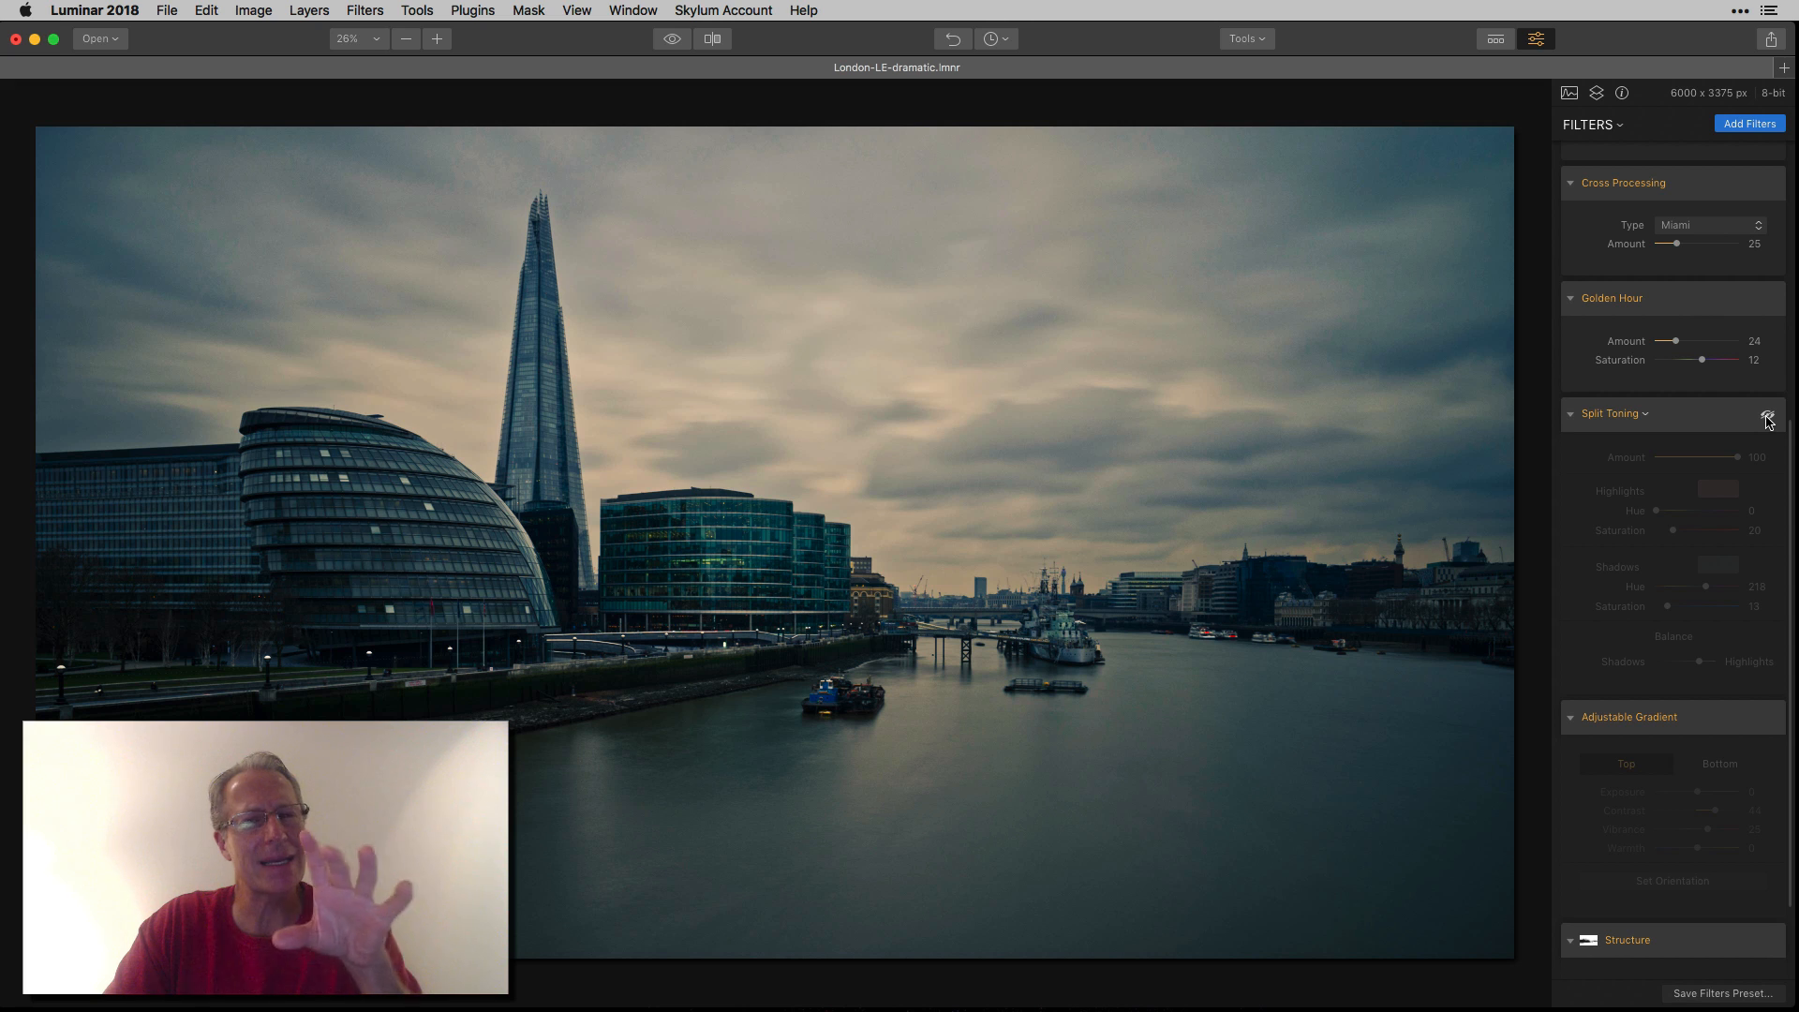
{"action": "left_click", "coordinate": [1768, 418]}
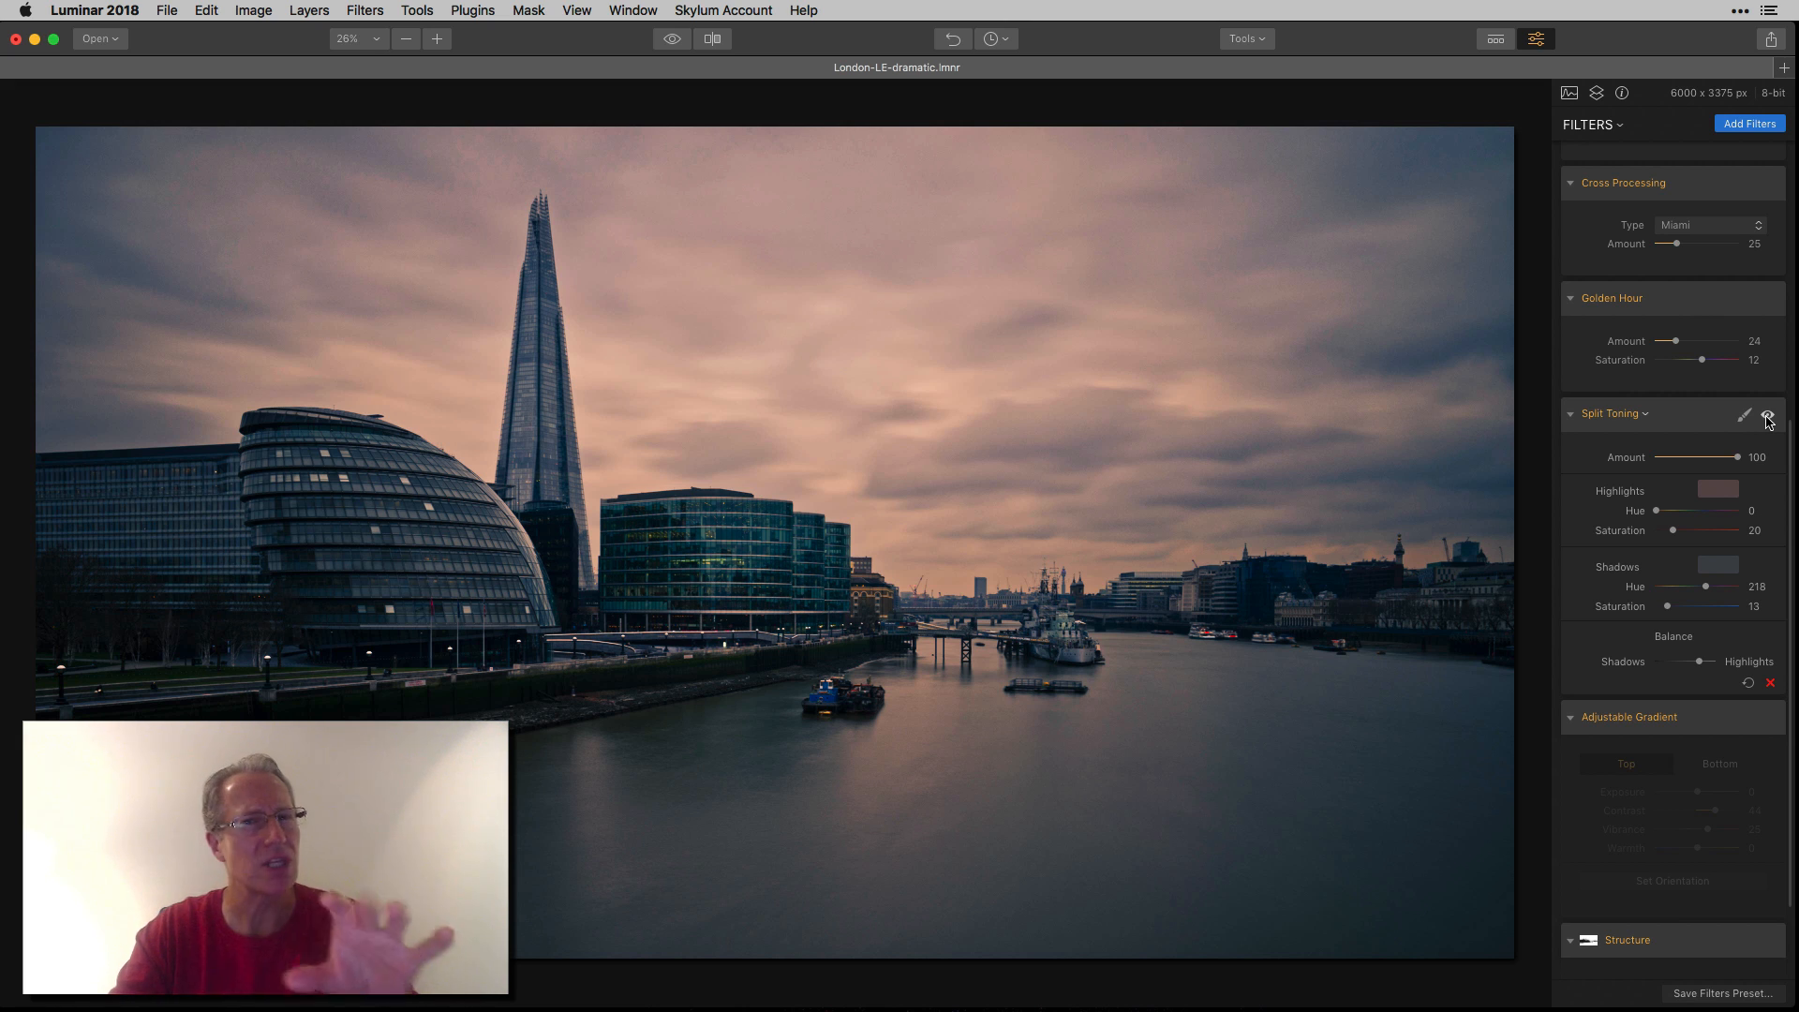
Step: Turn on the Adjustable Gradient filter with its stored settings and show its adjustments for the bottom of the photo
{"action": "scroll", "coordinate": [1767, 431], "scroll_direction": "down", "scroll_amount": 3}
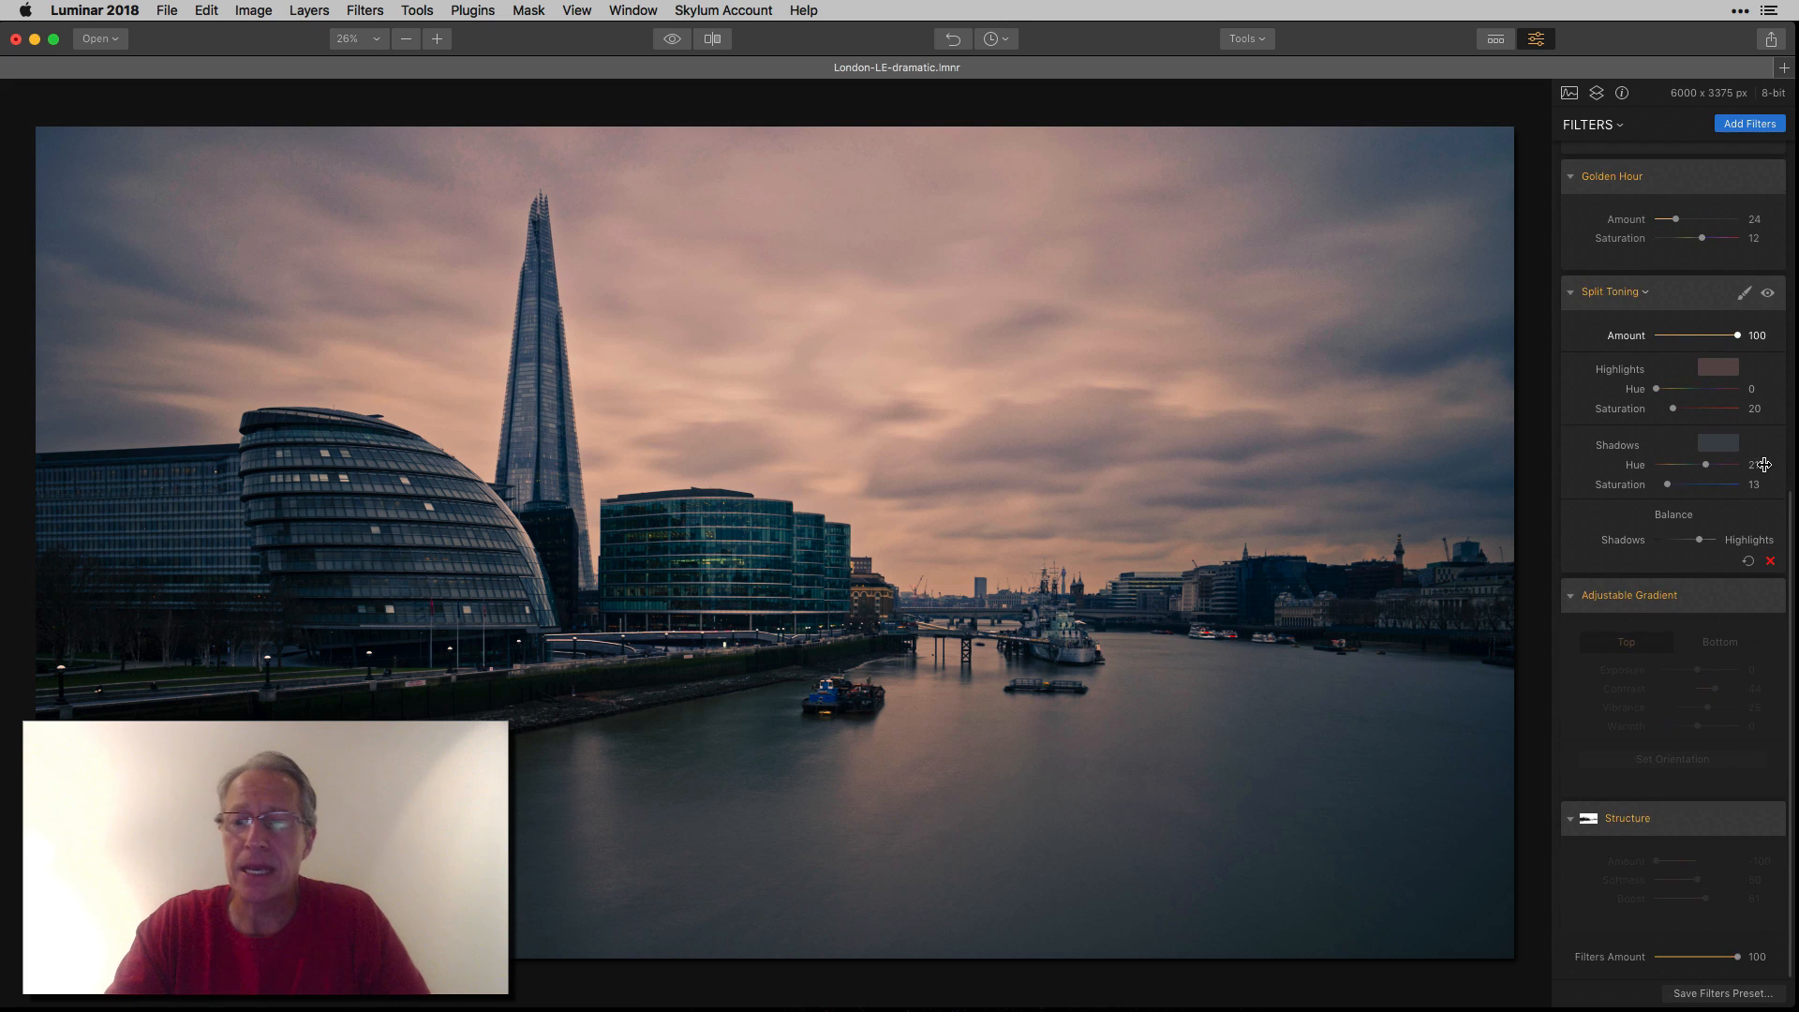
{"action": "left_click", "coordinate": [1769, 600]}
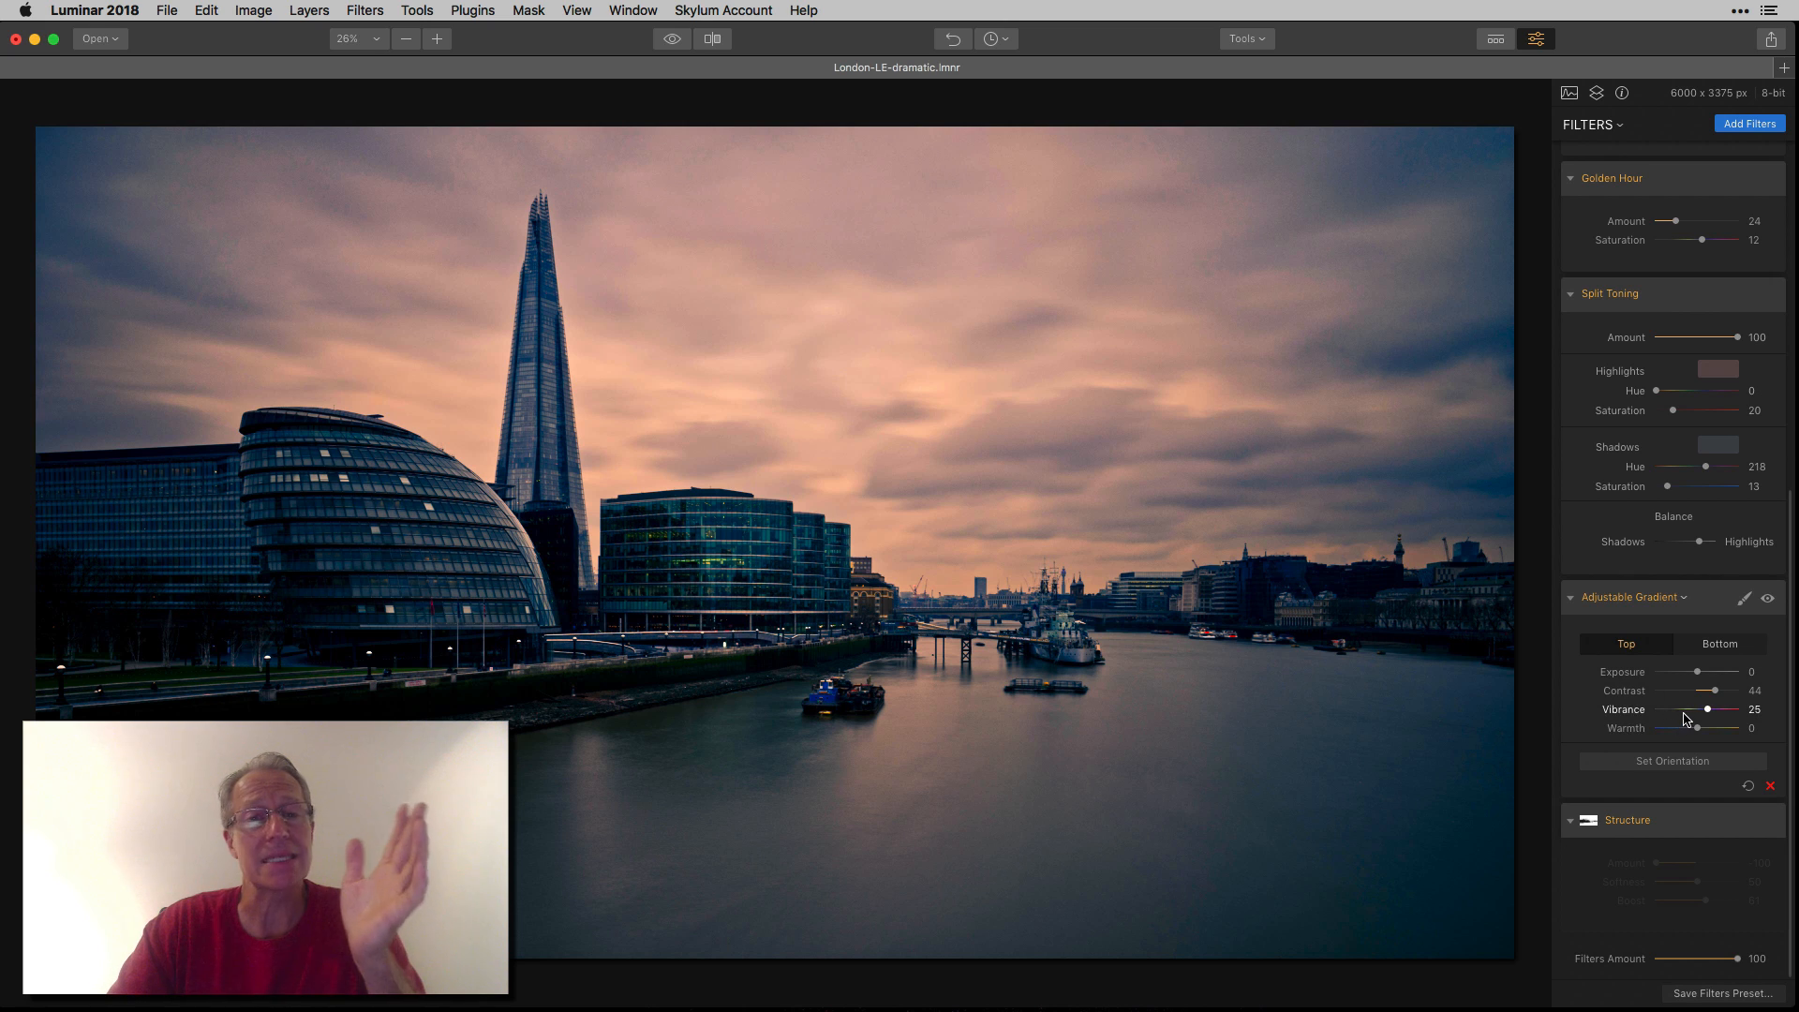
{"action": "left_click", "coordinate": [1730, 651]}
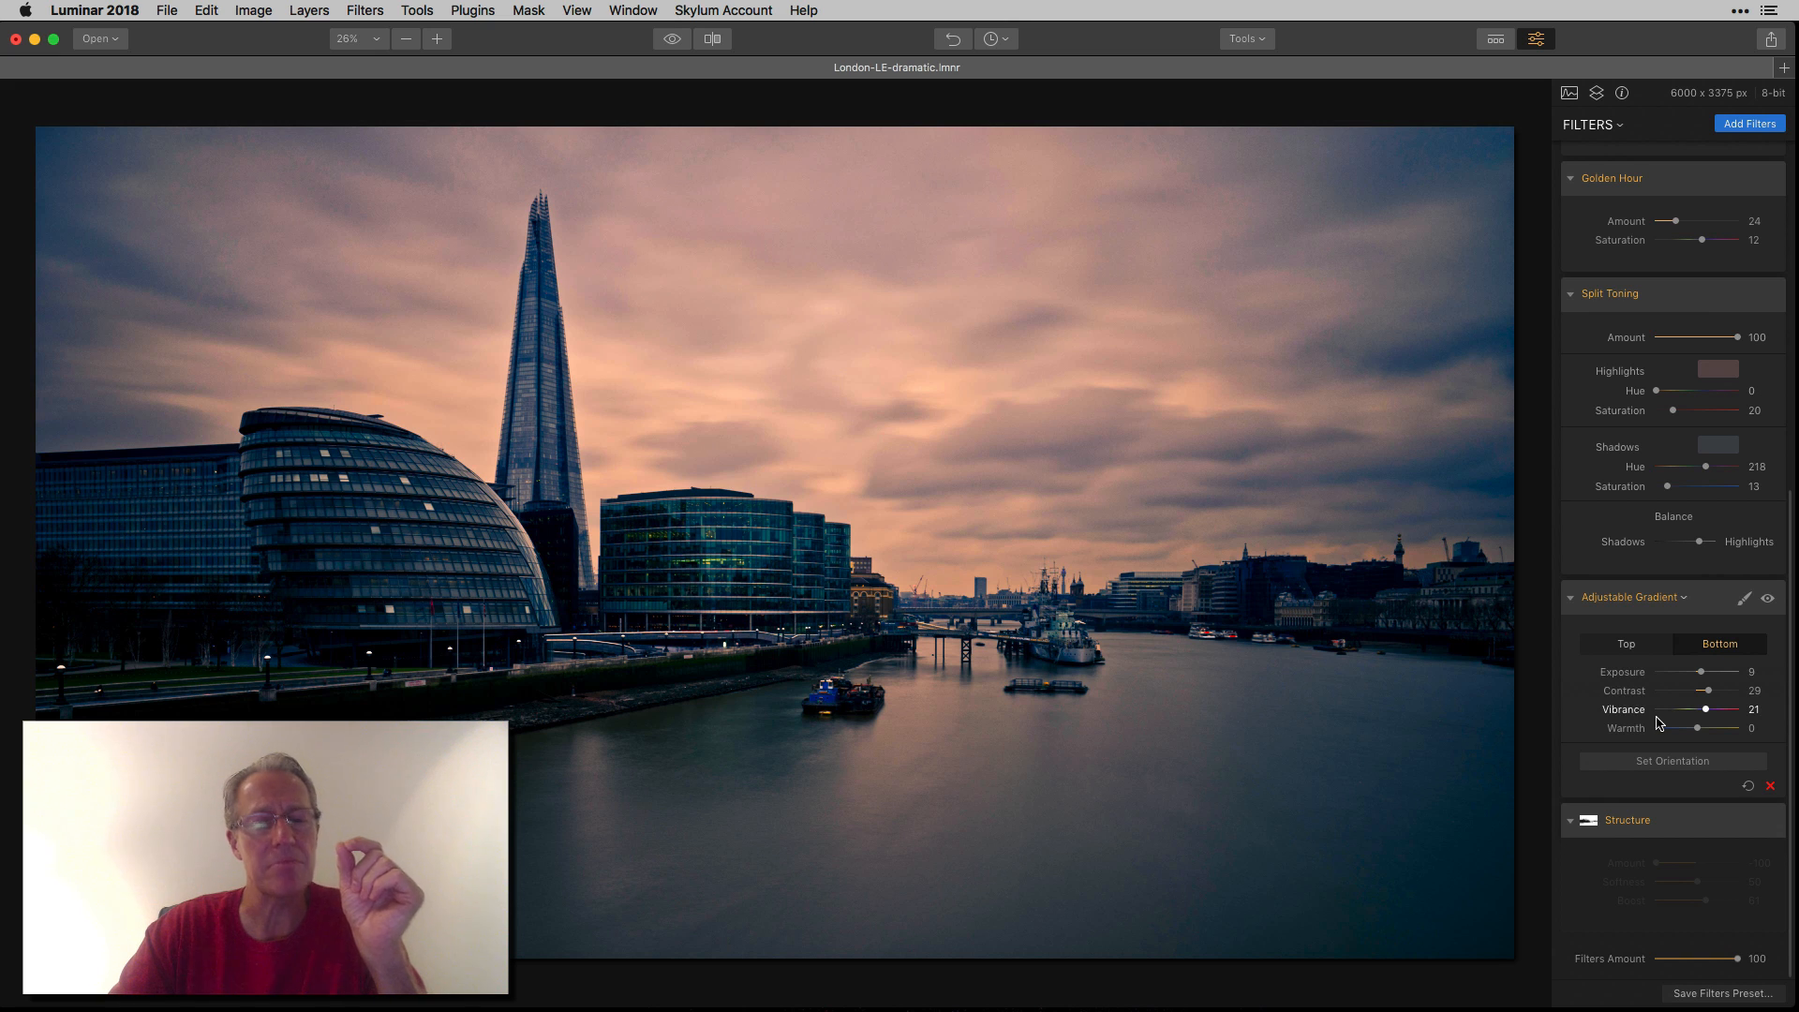
Step: Compare the photo with and without the Adjustable Gradient filter and review its separate top and bottom adjustments
{"action": "left_click", "coordinate": [1767, 599]}
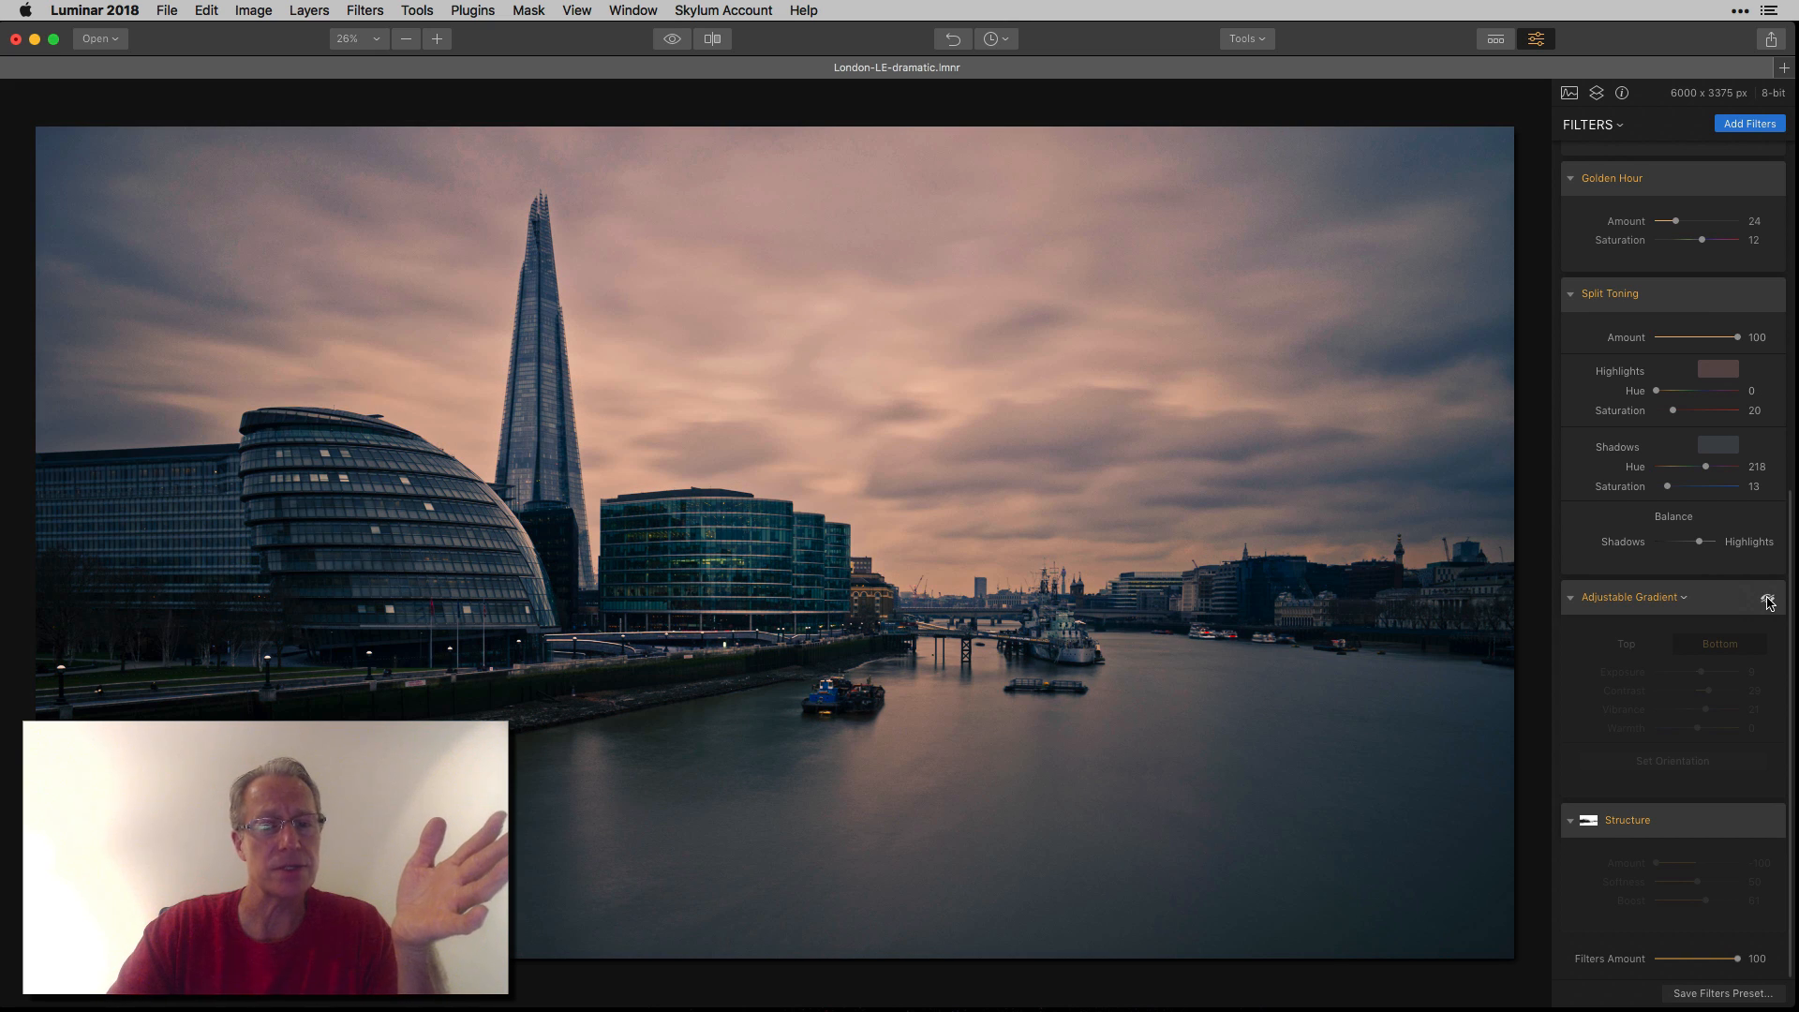
{"action": "left_click", "coordinate": [1767, 598]}
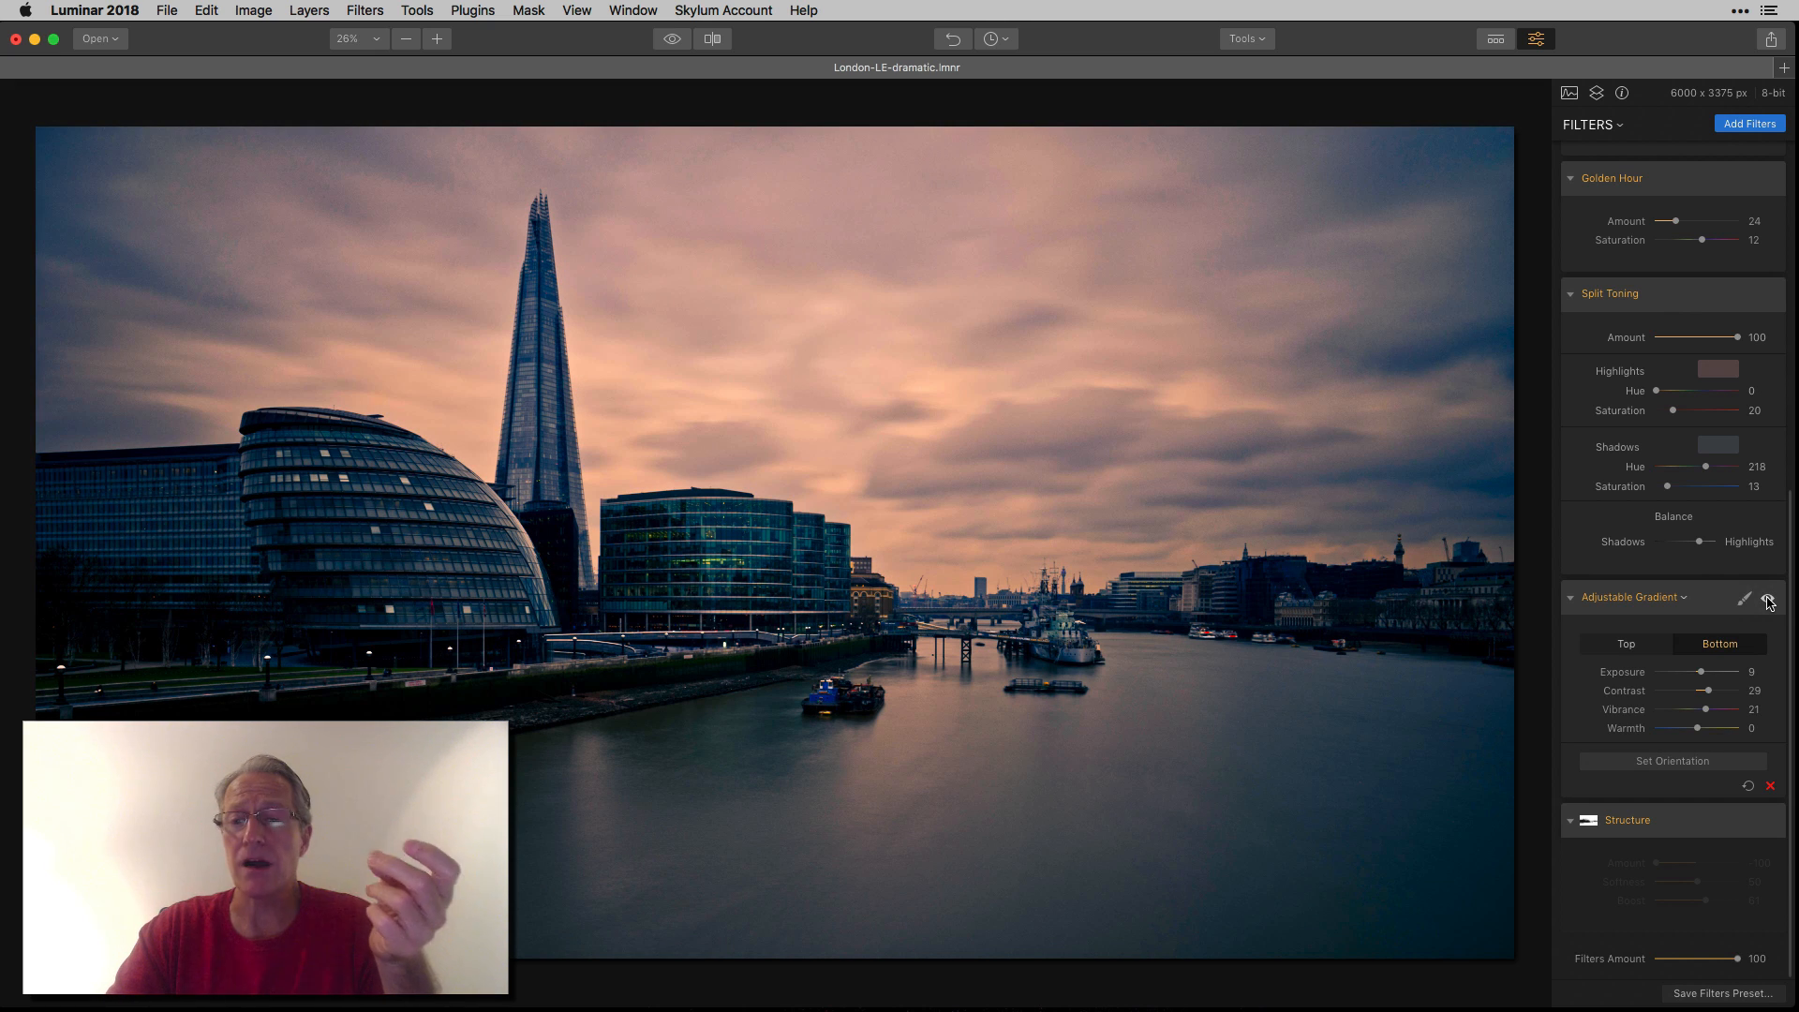
{"action": "left_click", "coordinate": [1635, 645]}
{"action": "left_click", "coordinate": [1718, 644]}
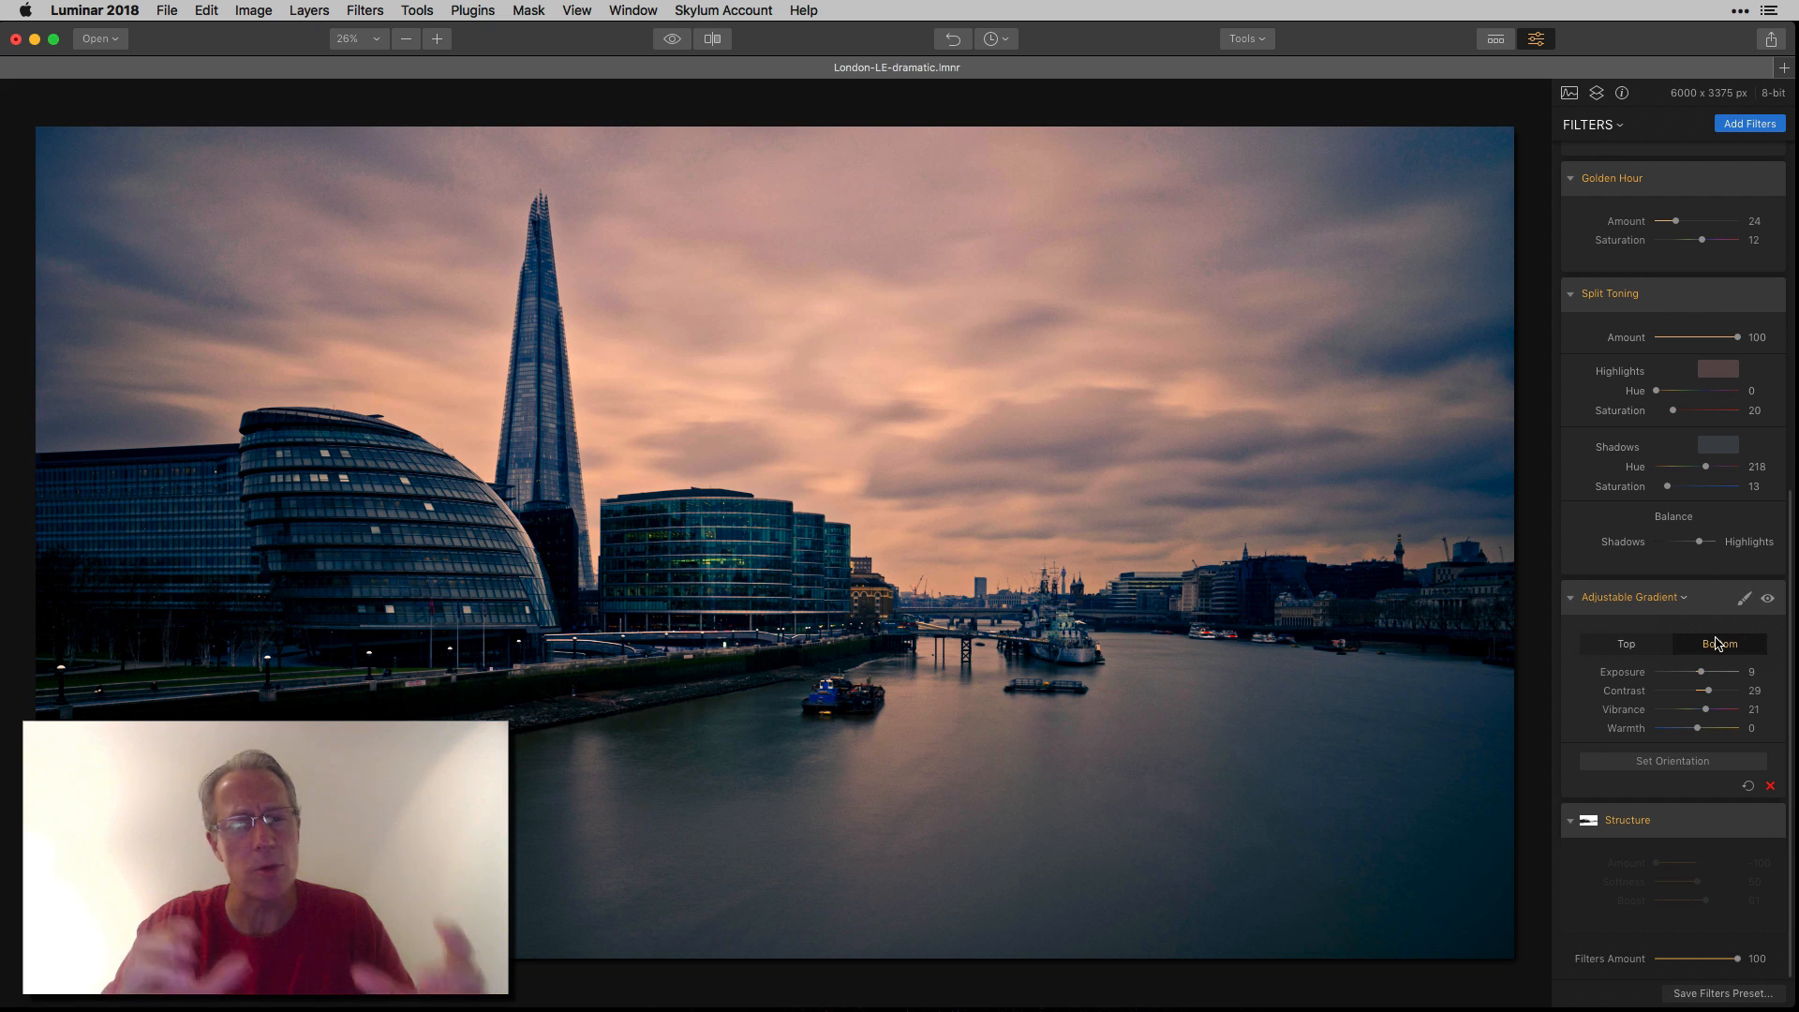
{"action": "left_click", "coordinate": [1768, 600]}
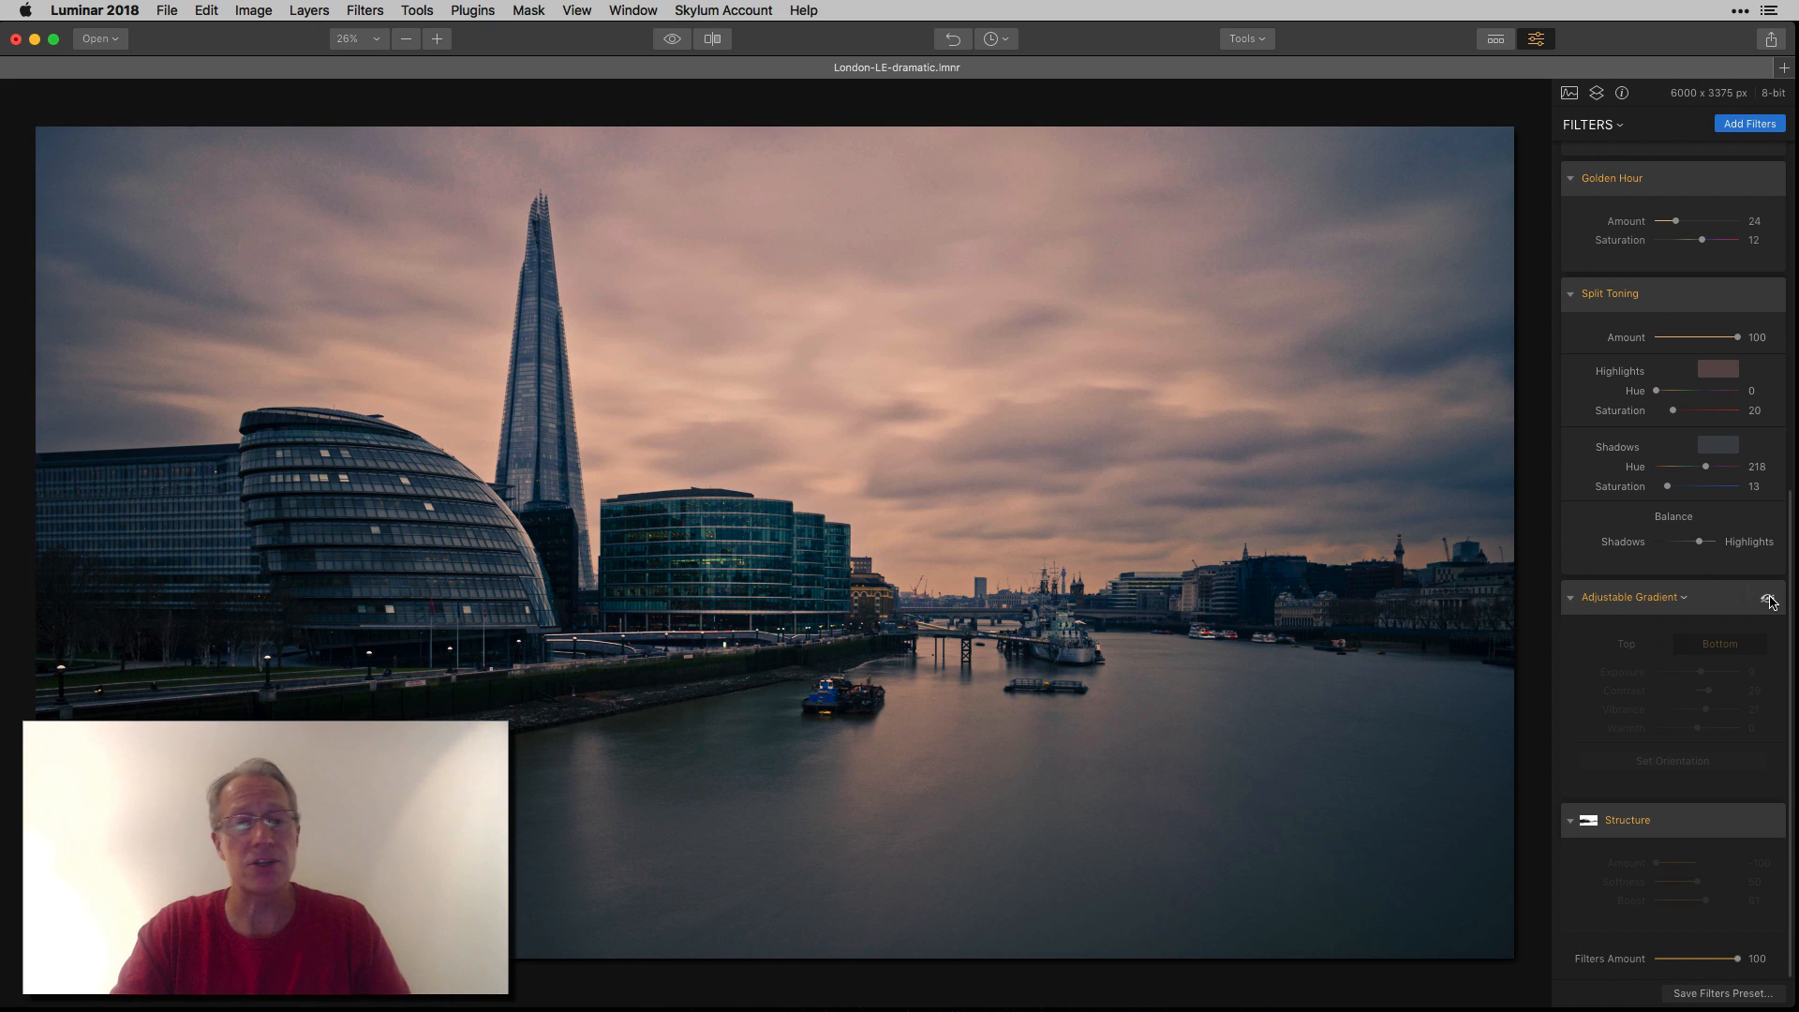
{"action": "left_click", "coordinate": [1768, 599]}
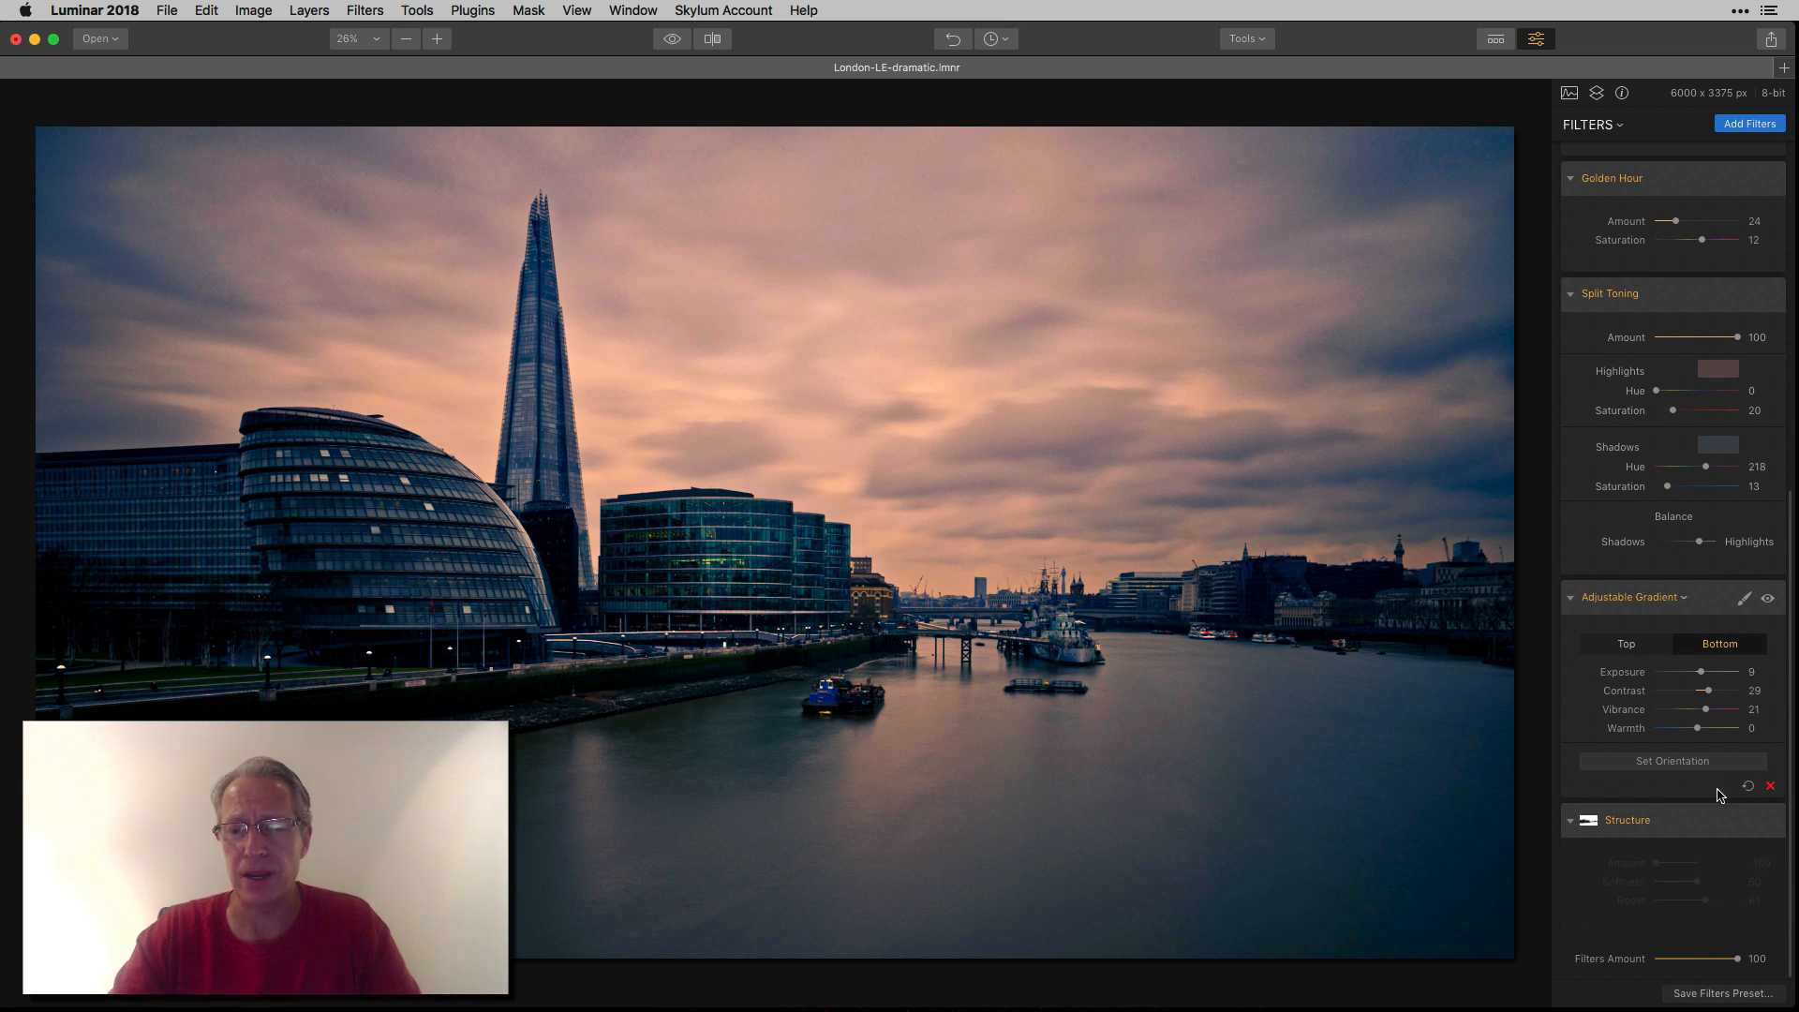
Step: Turn on the second, masked Structure filter with its stored Amount of -100 and inspect its brush mask as an overlay
{"action": "left_click", "coordinate": [1768, 824]}
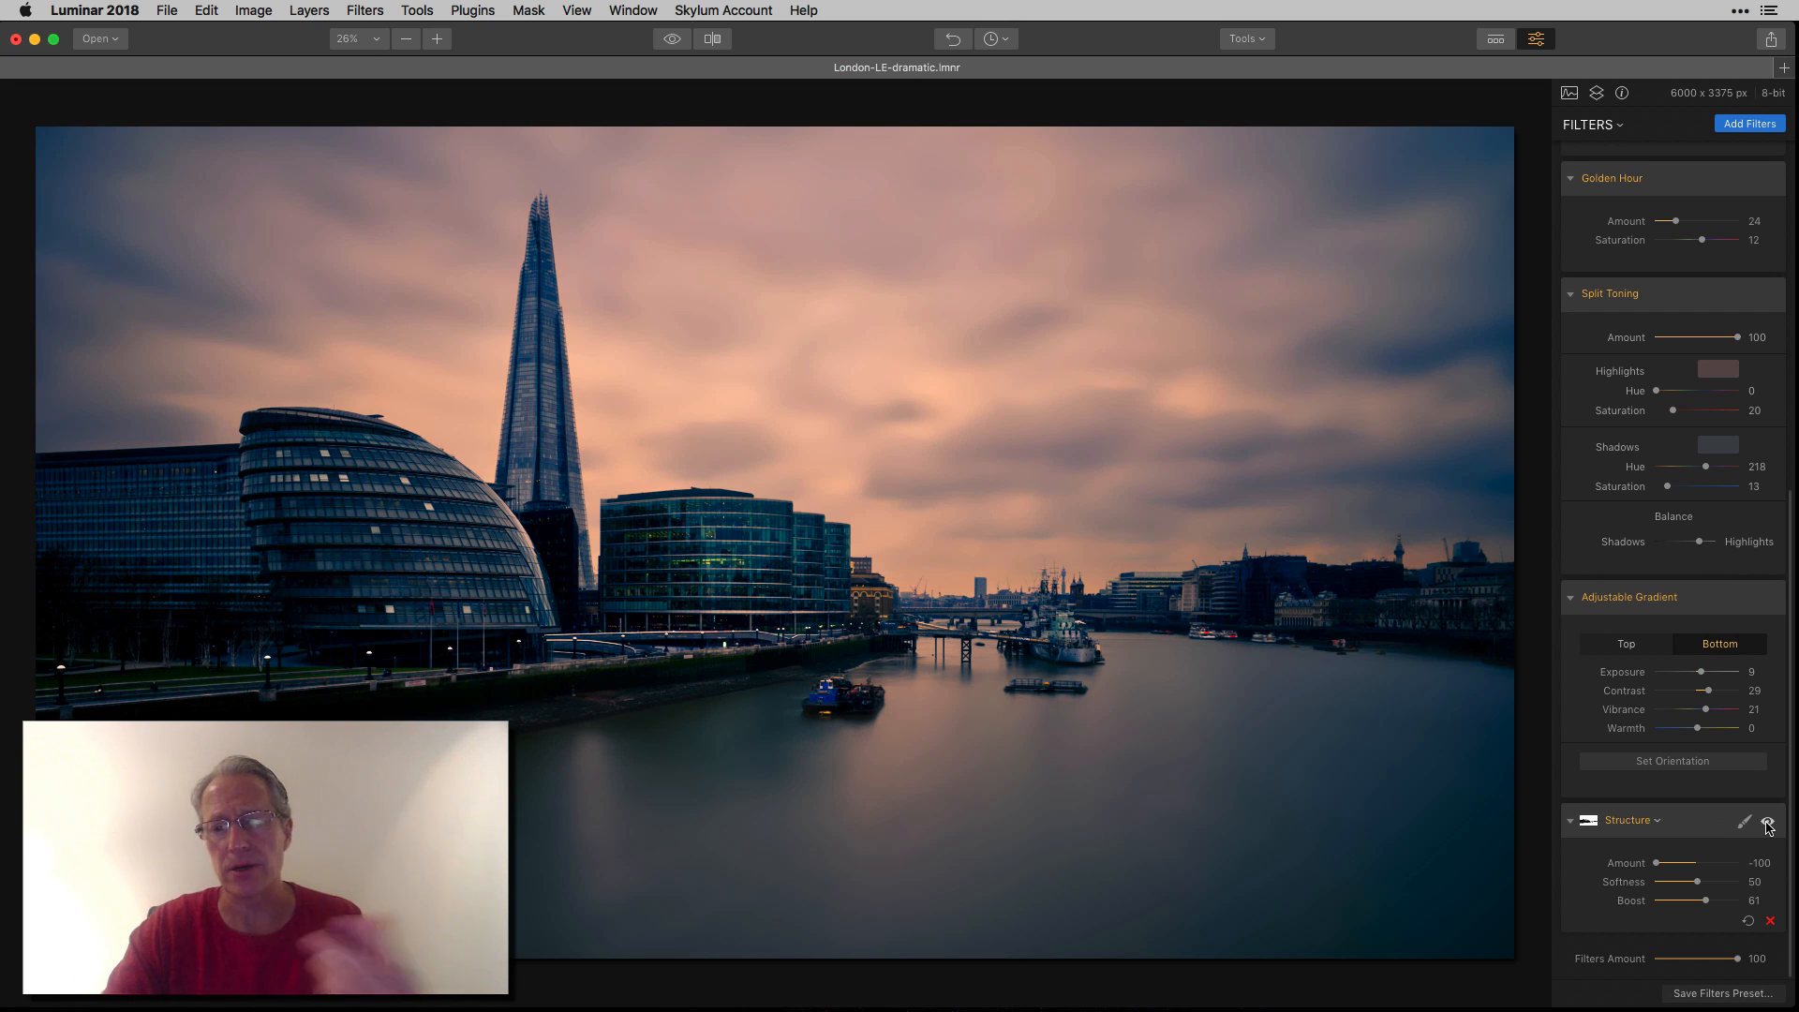
{"action": "left_click", "coordinate": [1744, 823]}
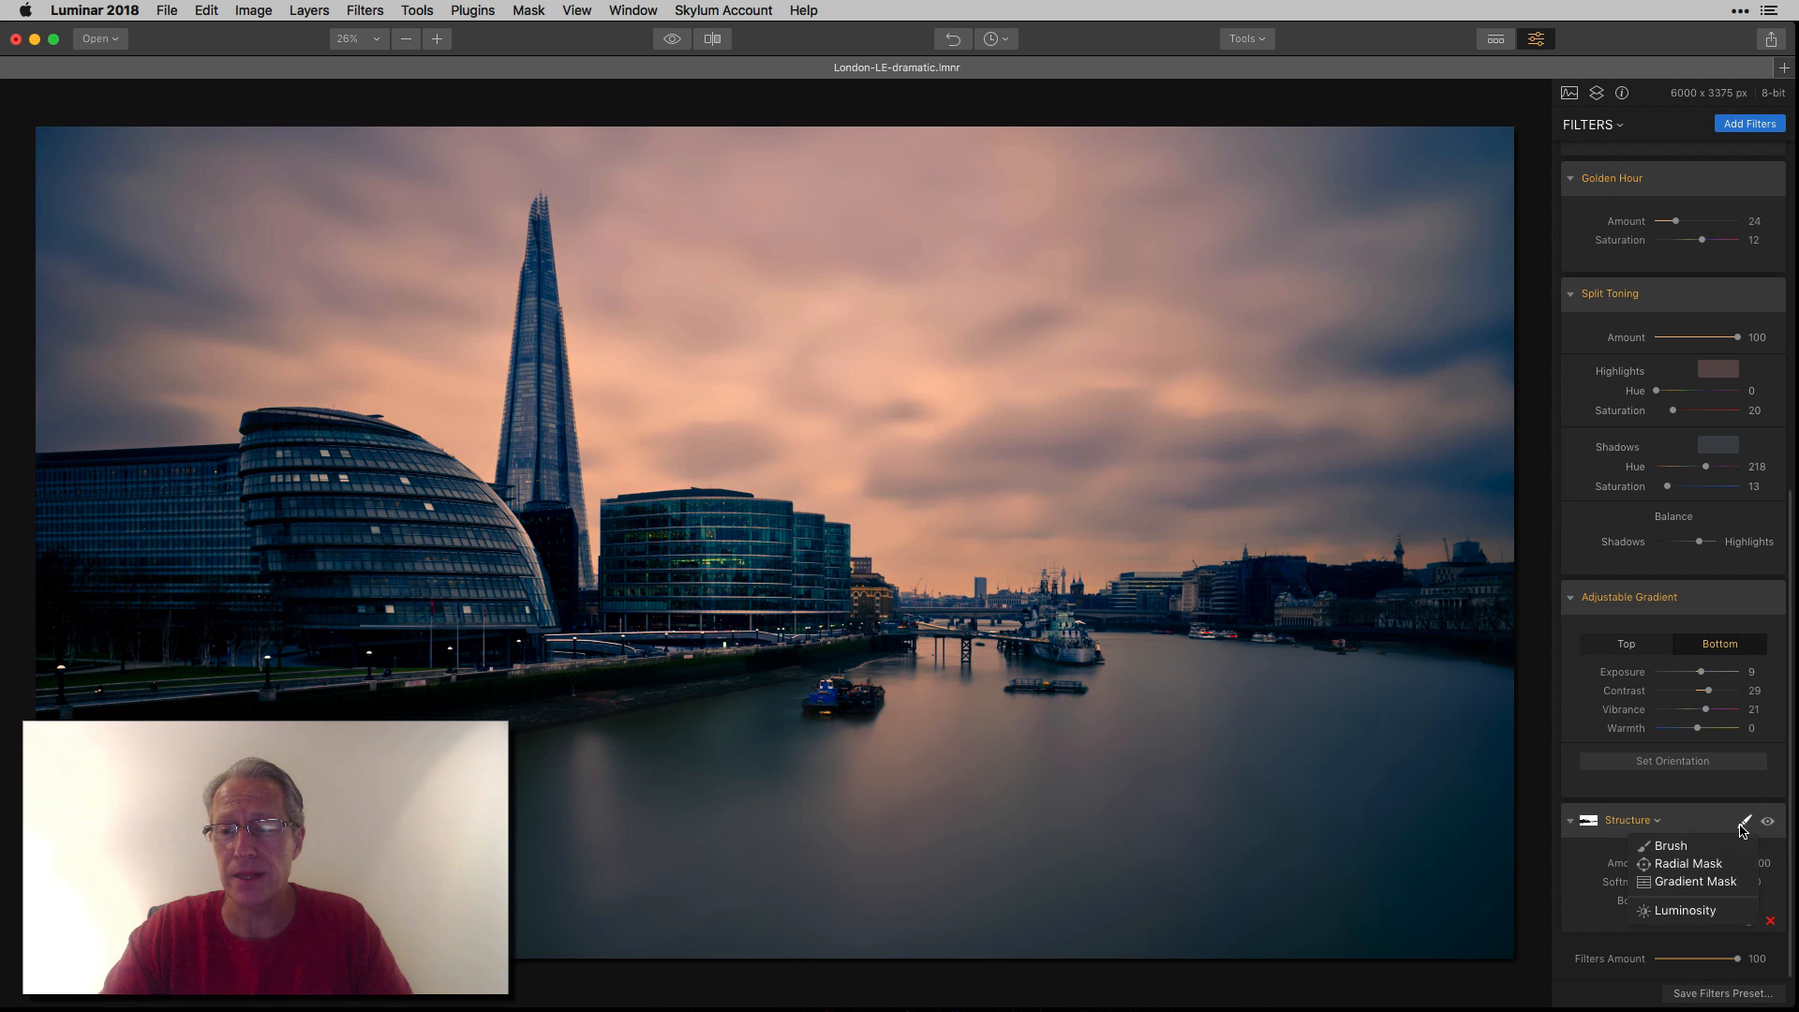
{"action": "left_click", "coordinate": [1669, 846]}
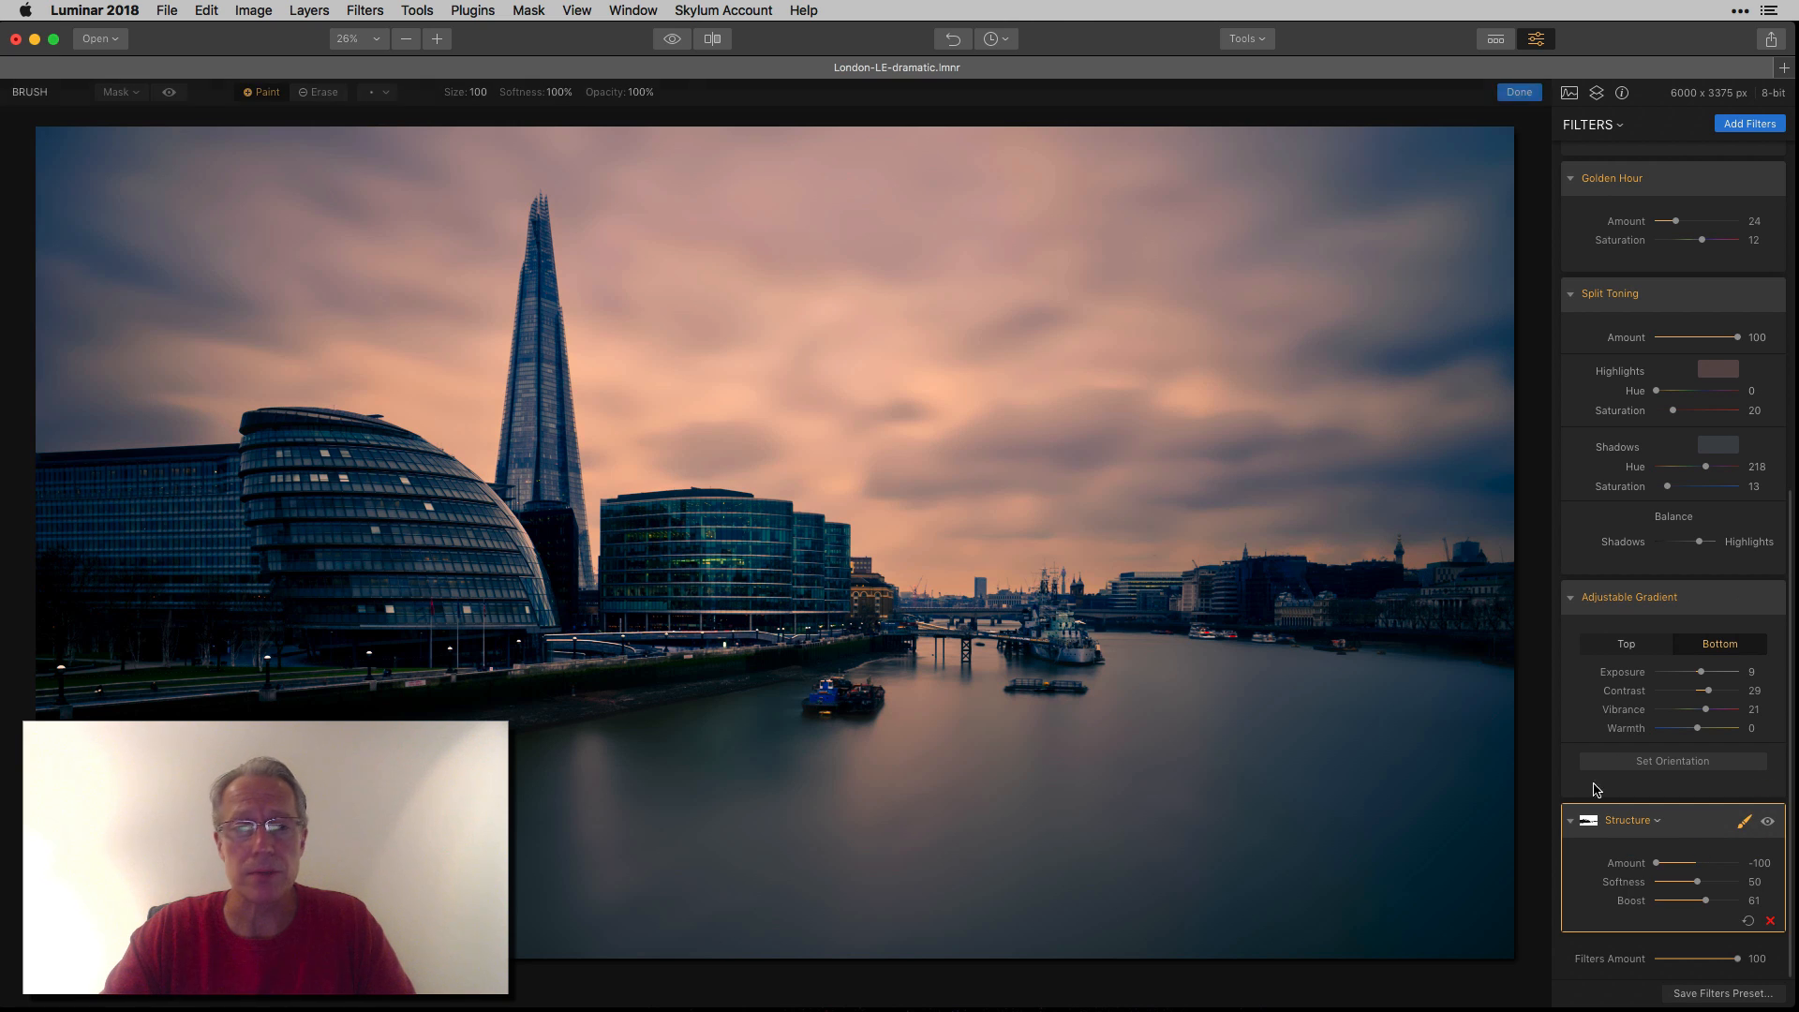
{"action": "left_click", "coordinate": [169, 93]}
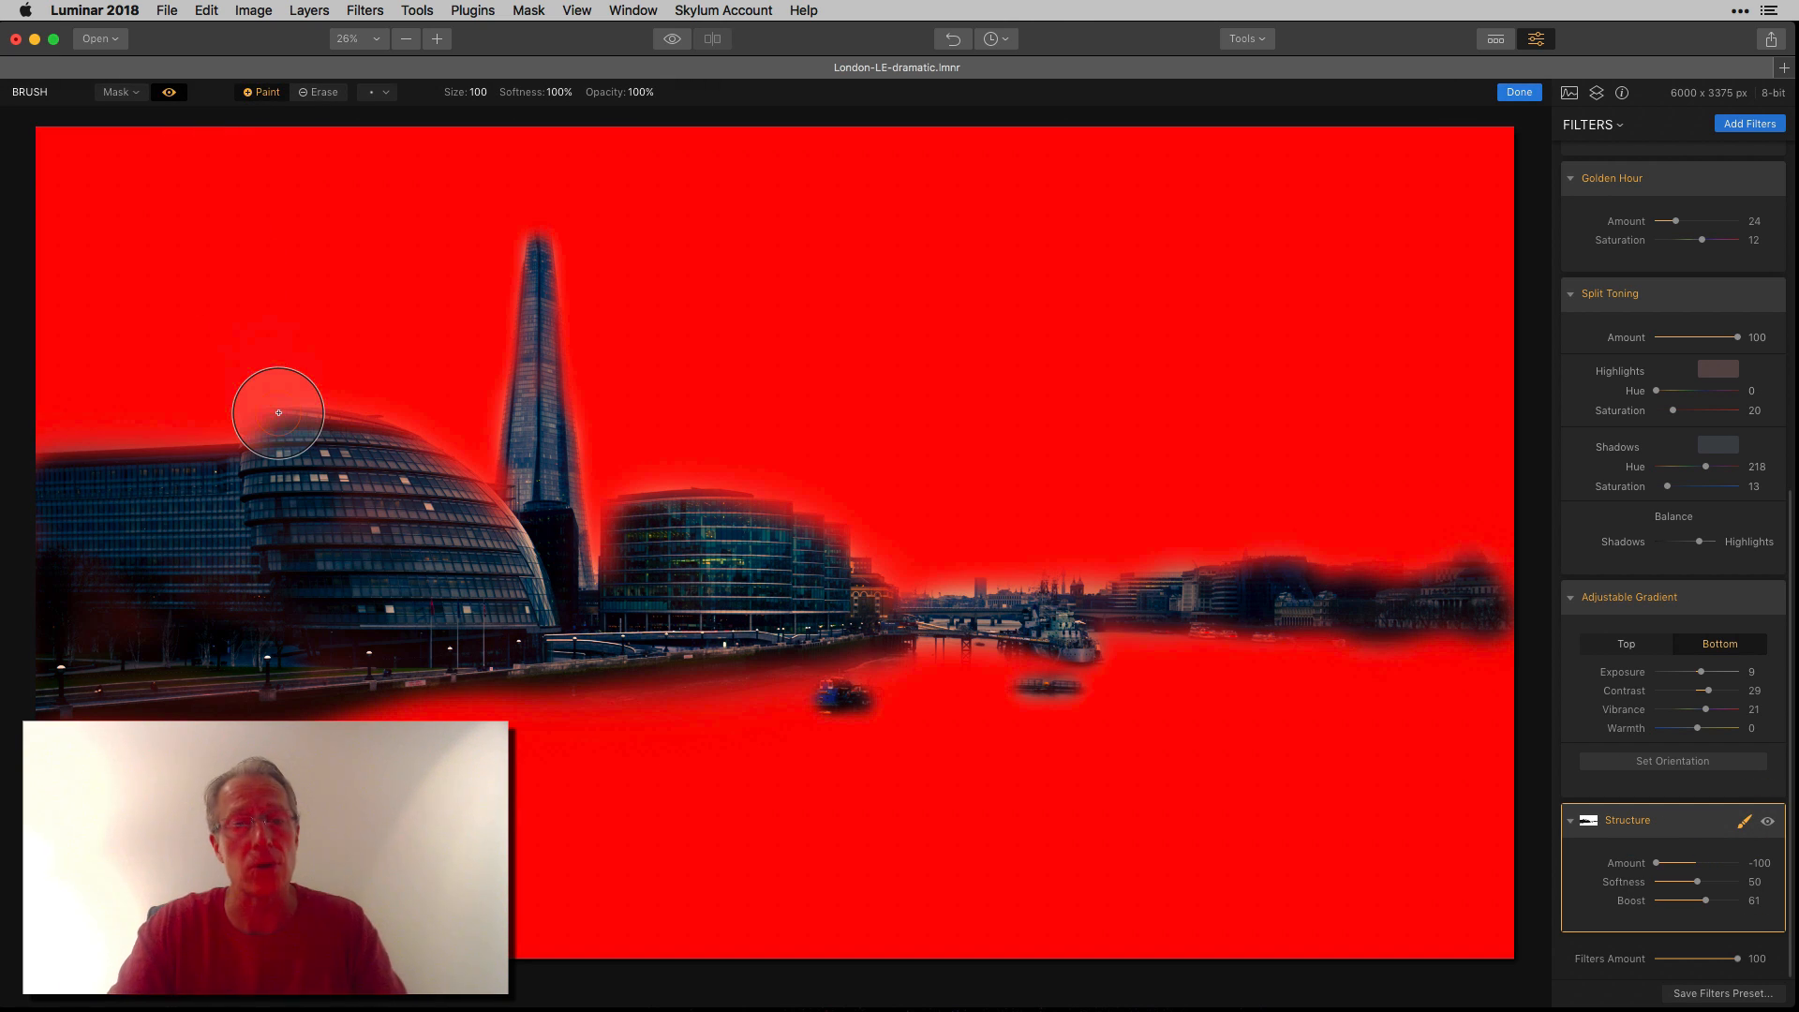
{"action": "left_click", "coordinate": [169, 93]}
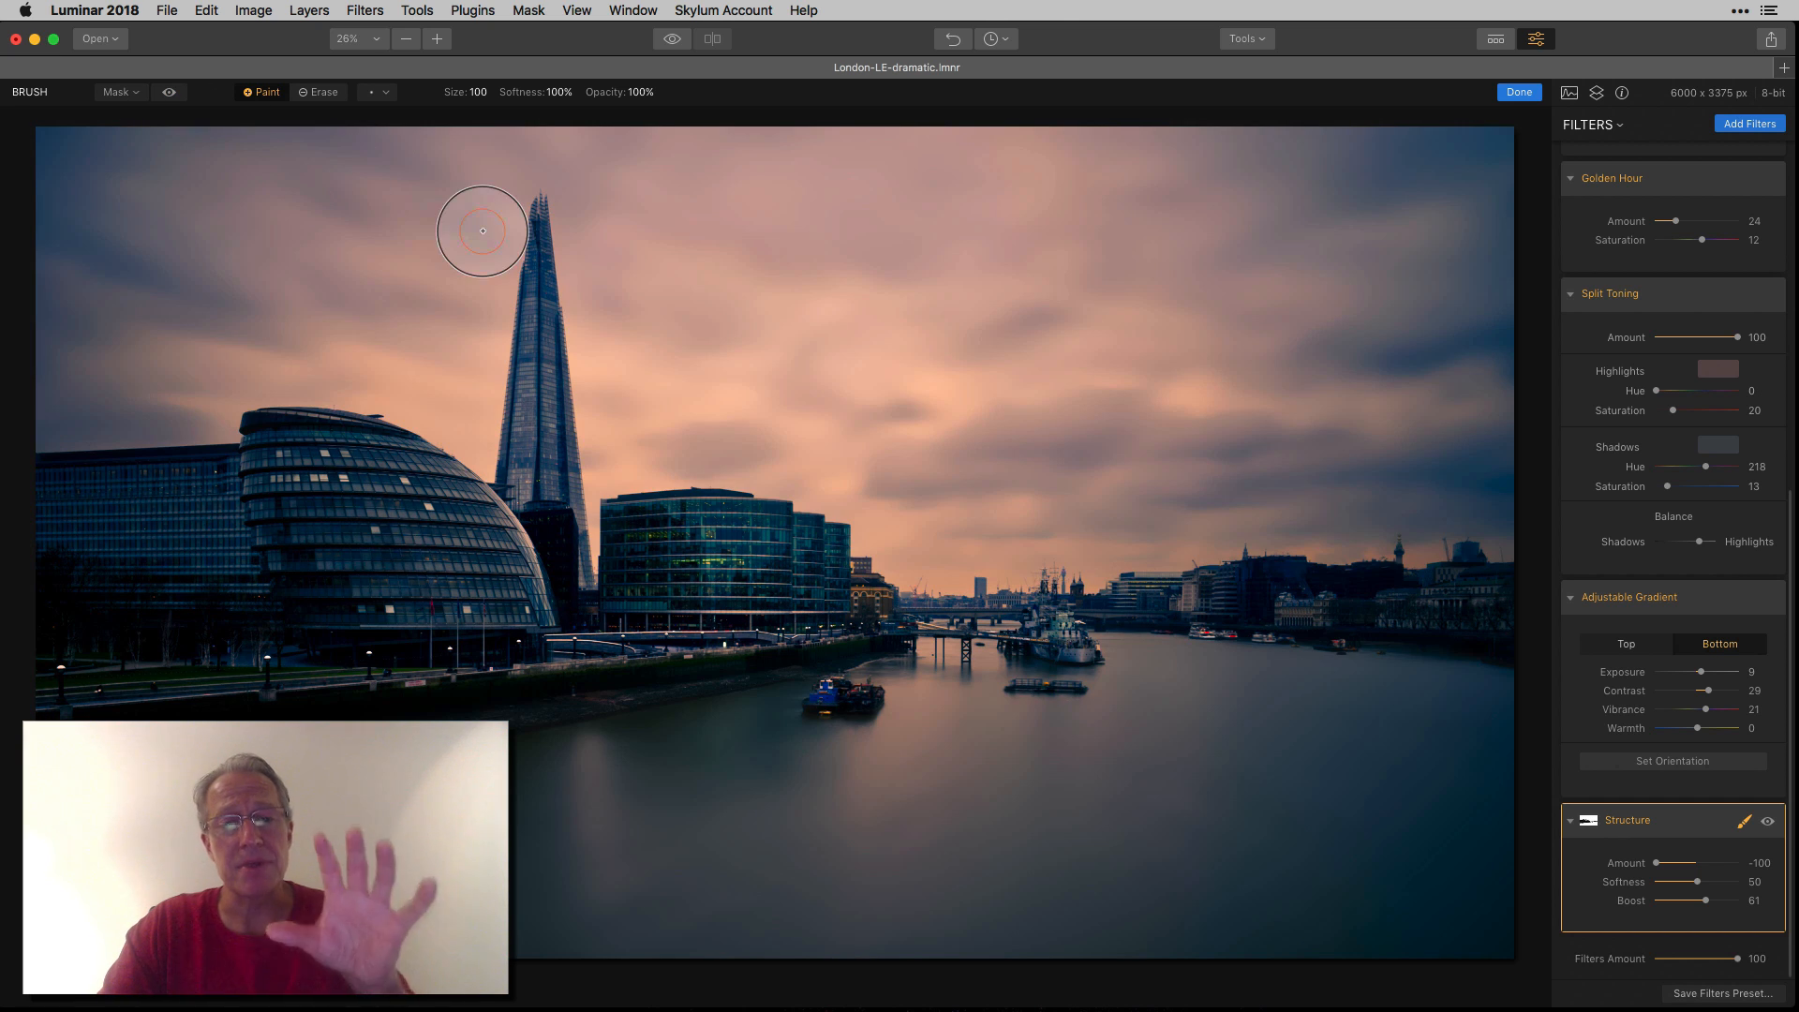
{"action": "left_click", "coordinate": [1519, 92]}
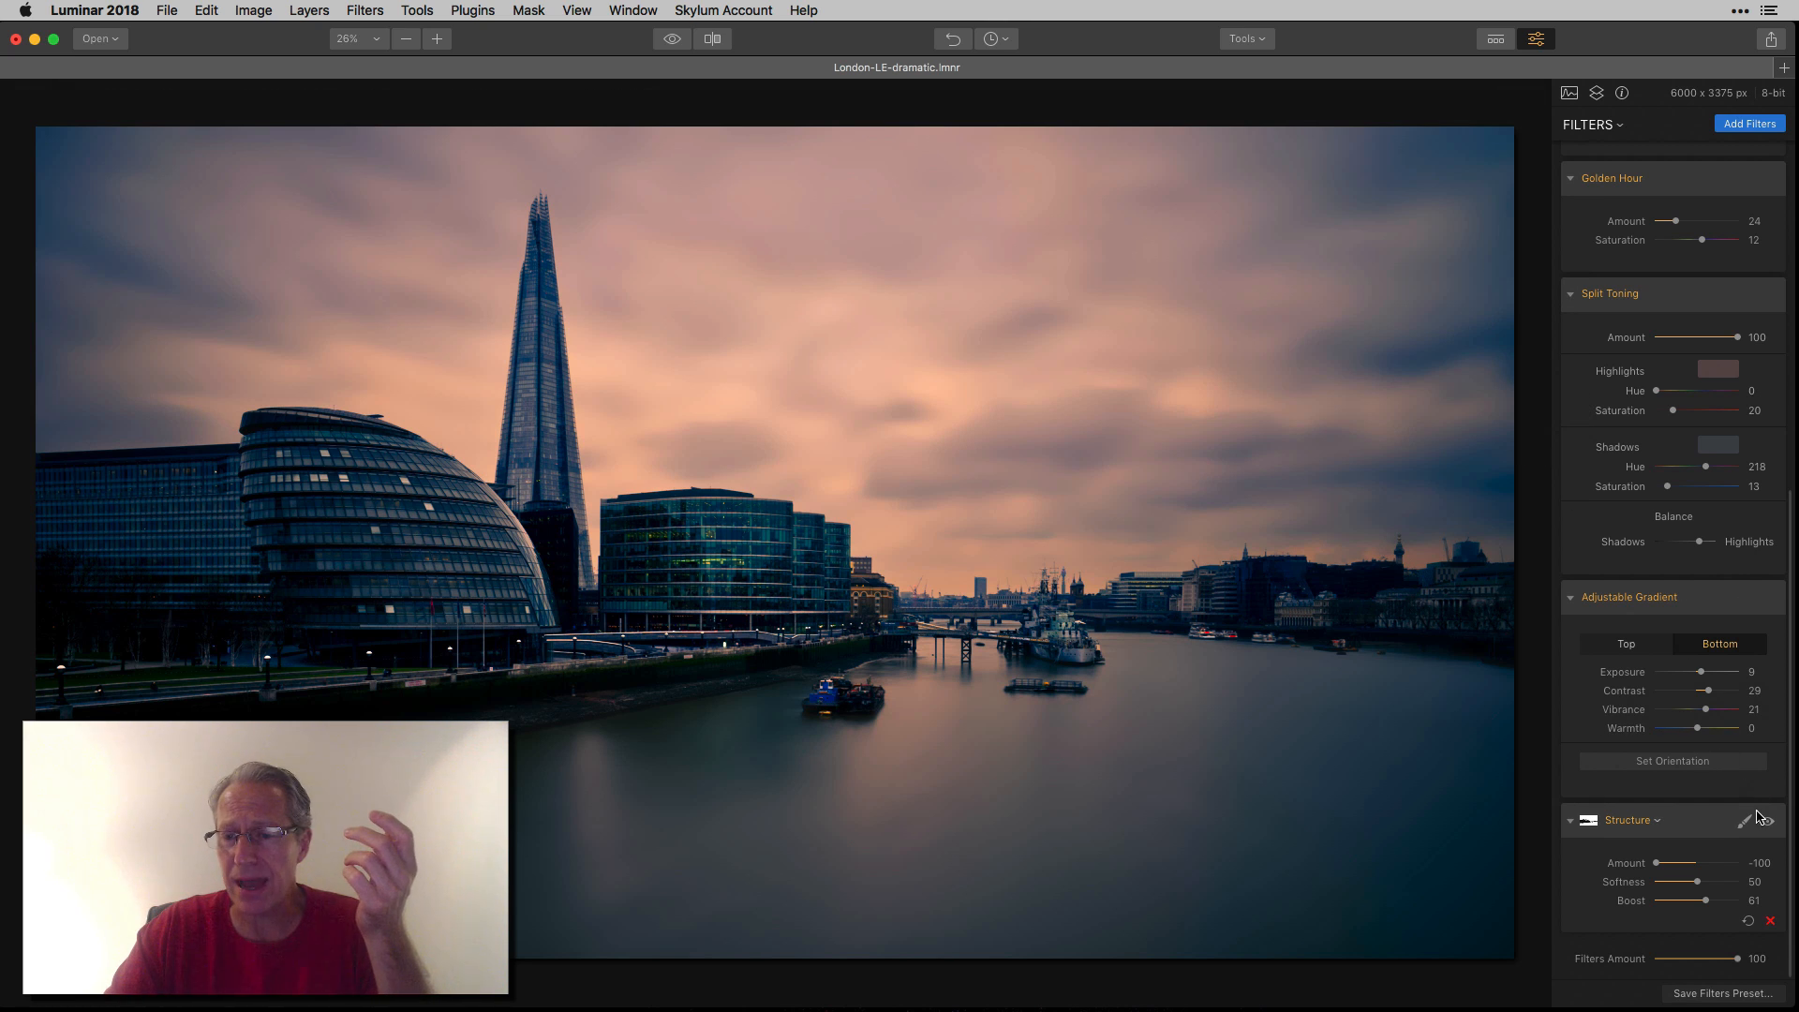
Step: Compare the photo with and without the masked Structure filter, and the finished edit with the unedited original
{"action": "left_click", "coordinate": [1768, 822]}
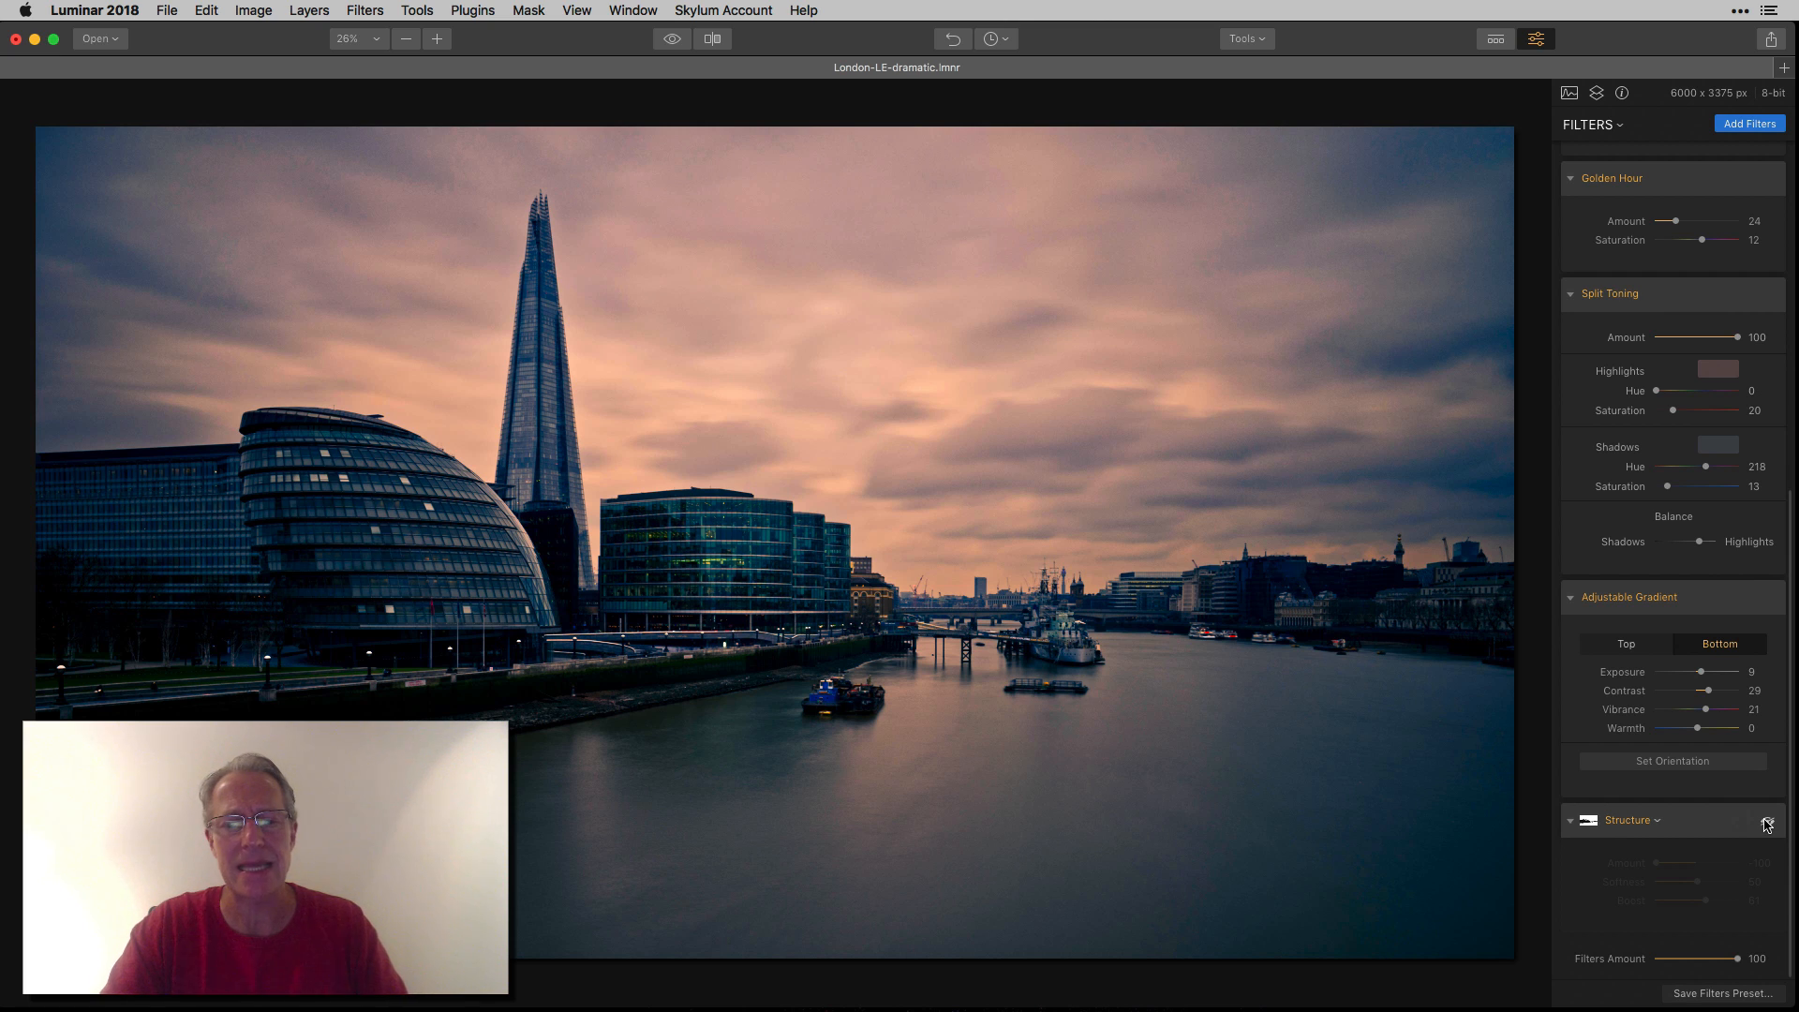
{"action": "left_click", "coordinate": [1767, 822]}
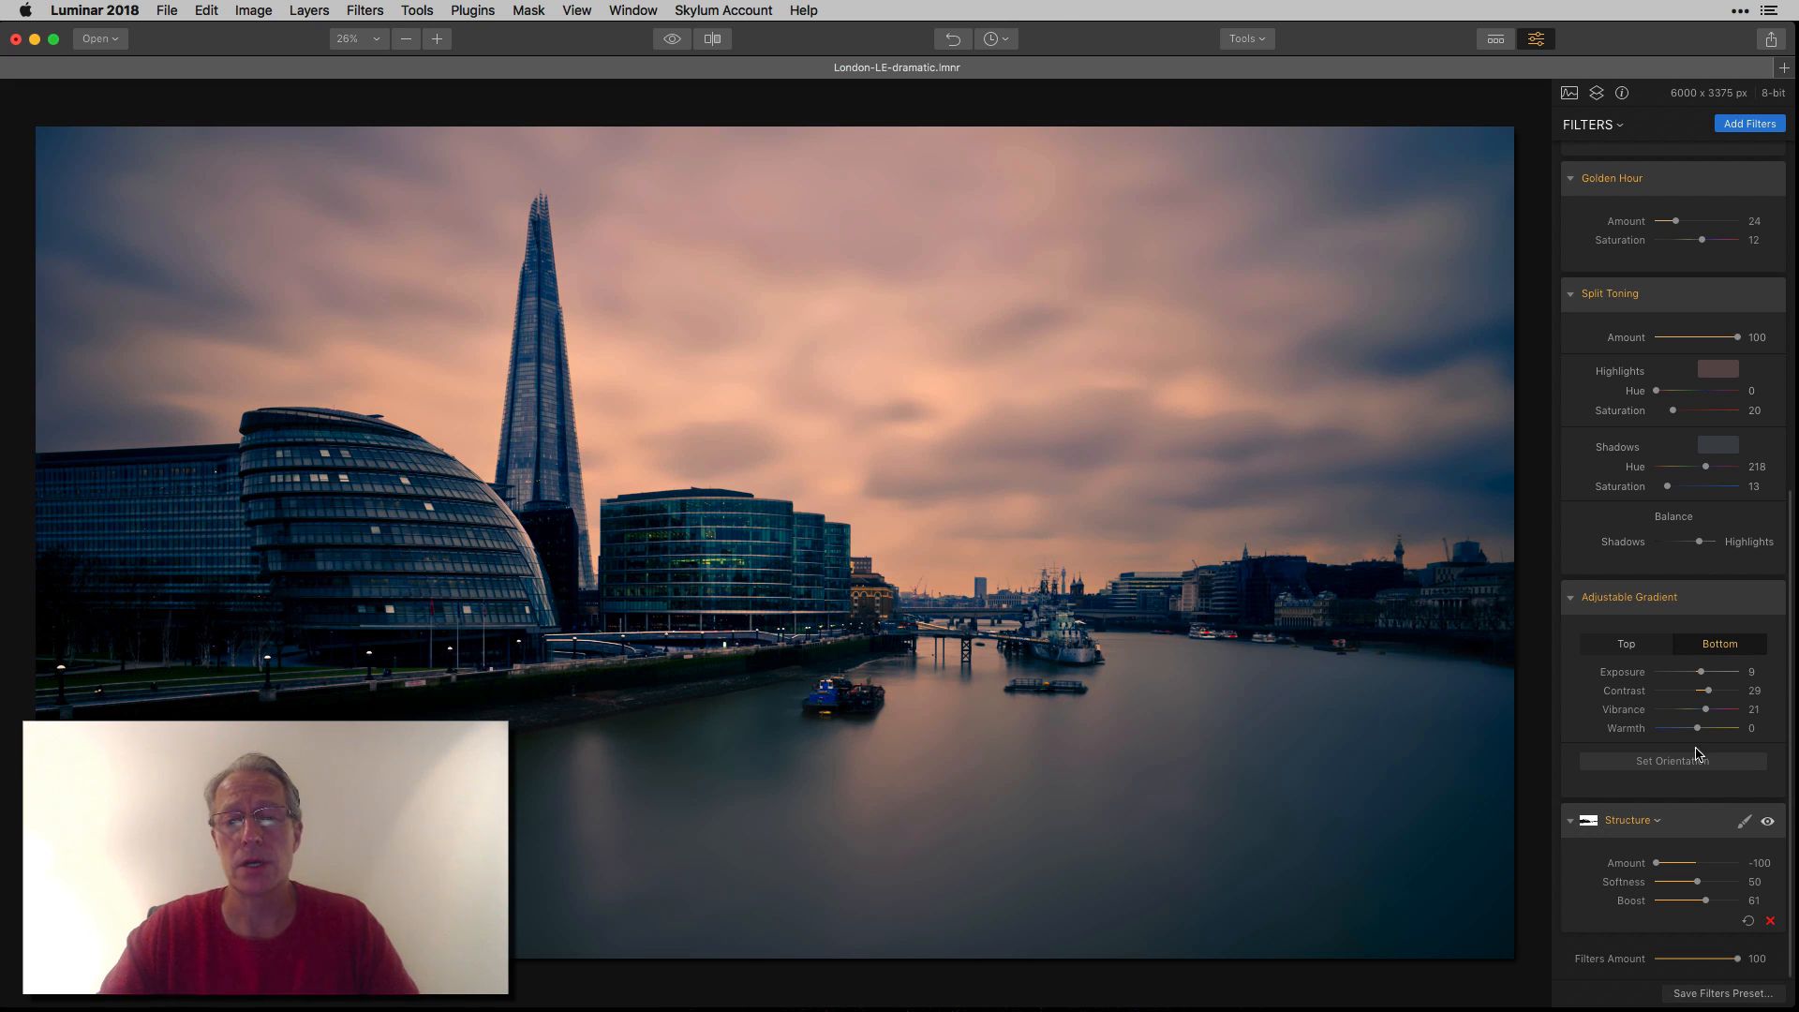
{"action": "left_click", "coordinate": [714, 39]}
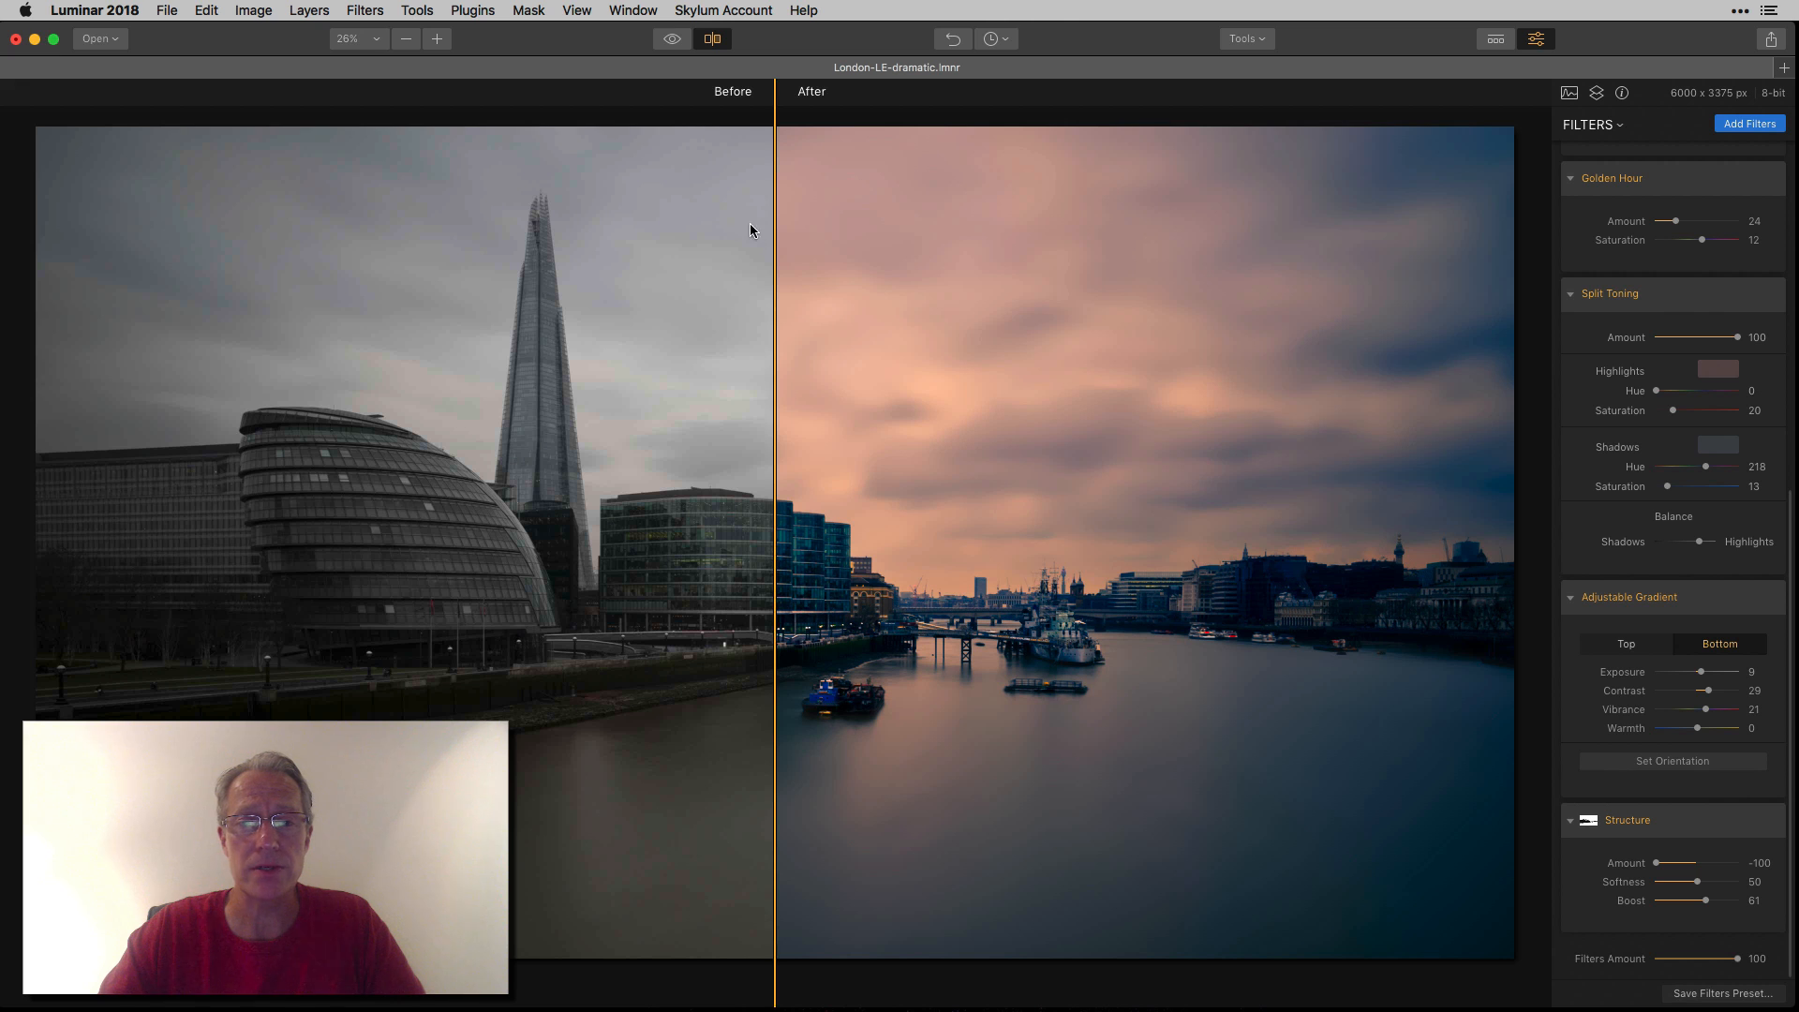
{"action": "left_click_drag", "start_coordinate": [770, 247], "coordinate": [533, 160]}
{"action": "left_click", "coordinate": [714, 38]}
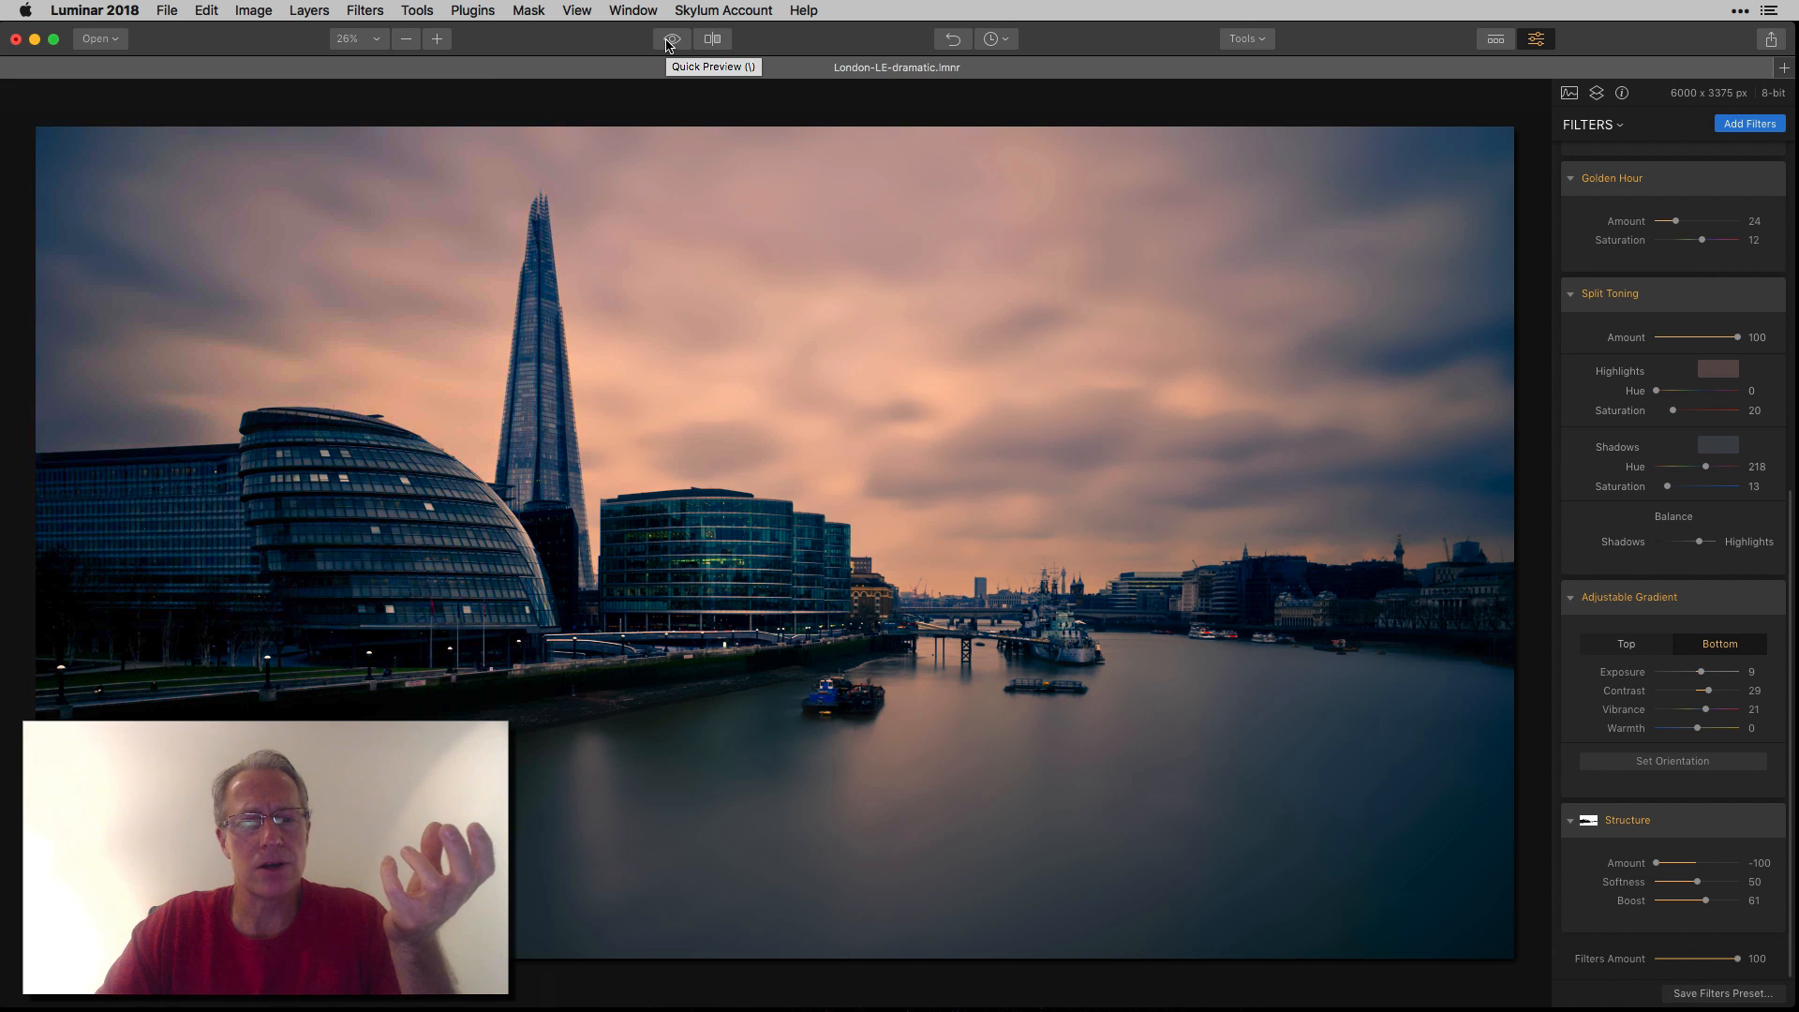
{"action": "left_click", "coordinate": [670, 41]}
{"action": "left_click", "coordinate": [670, 41]}
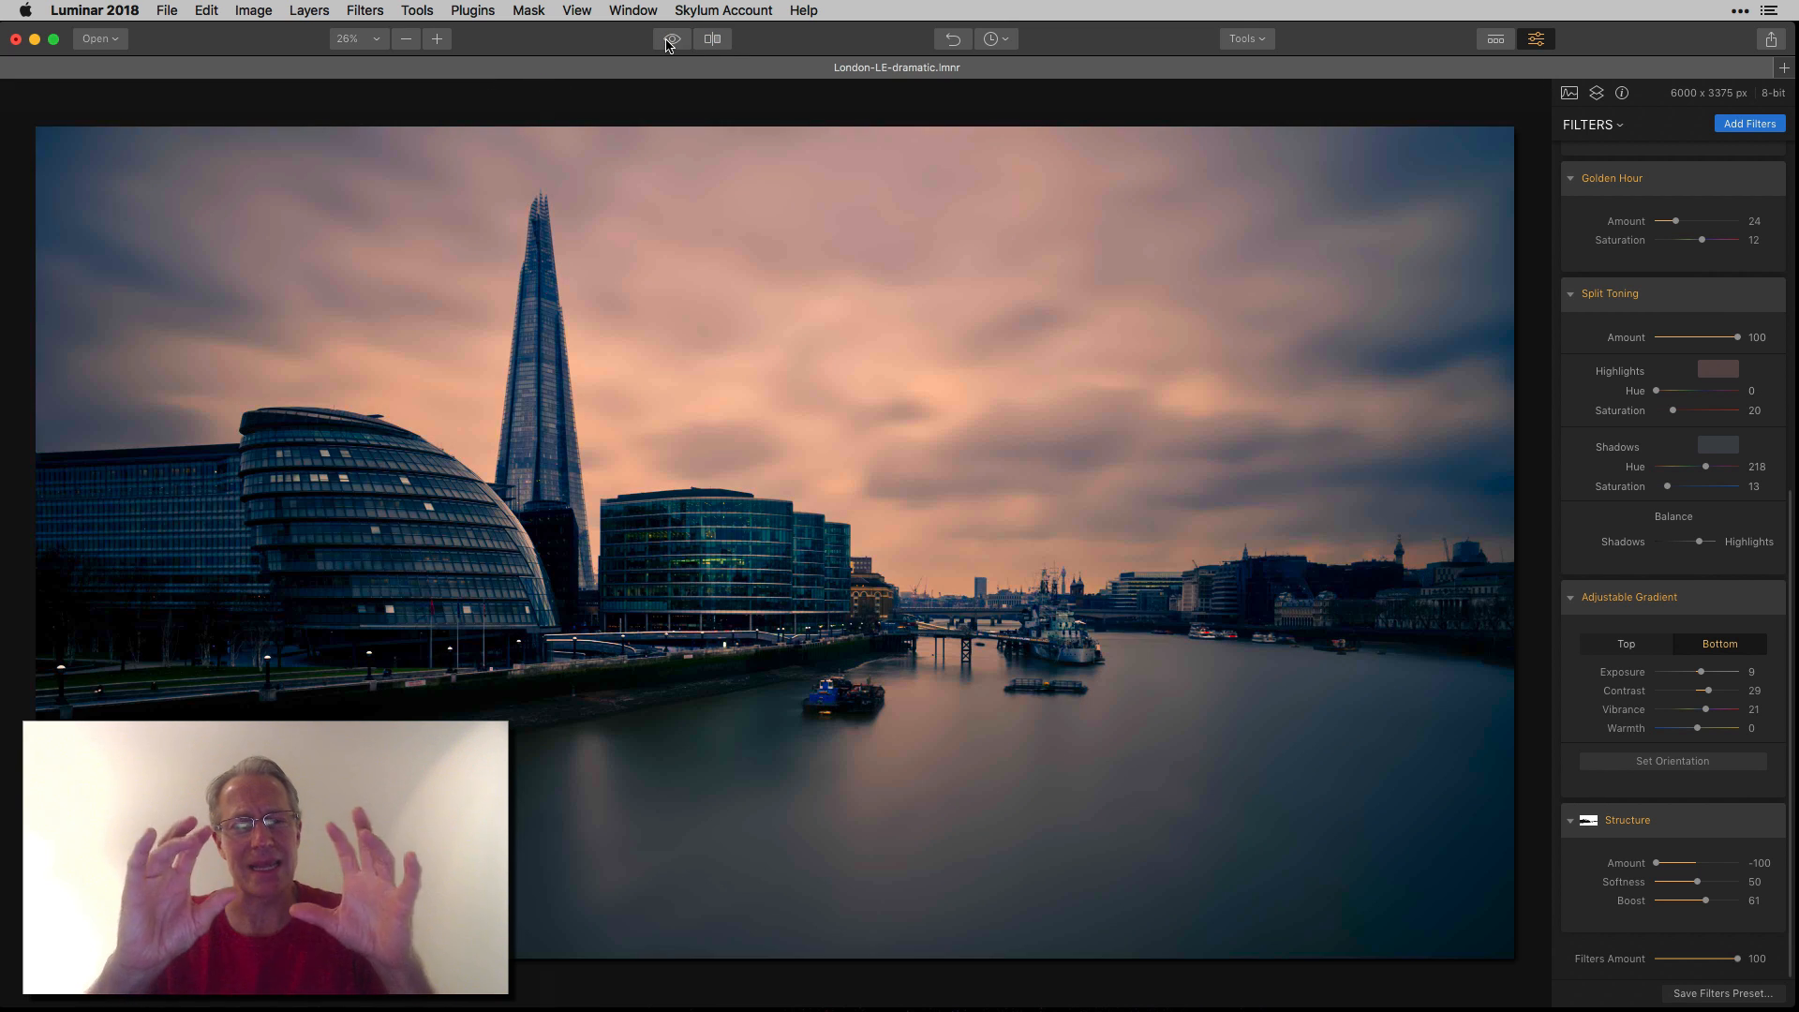
Step: Go back over the filter stack up to Tone and compare the original and edited photo around the tower in a before/after split
{"action": "scroll", "coordinate": [1636, 459], "scroll_direction": "down", "scroll_amount": 1}
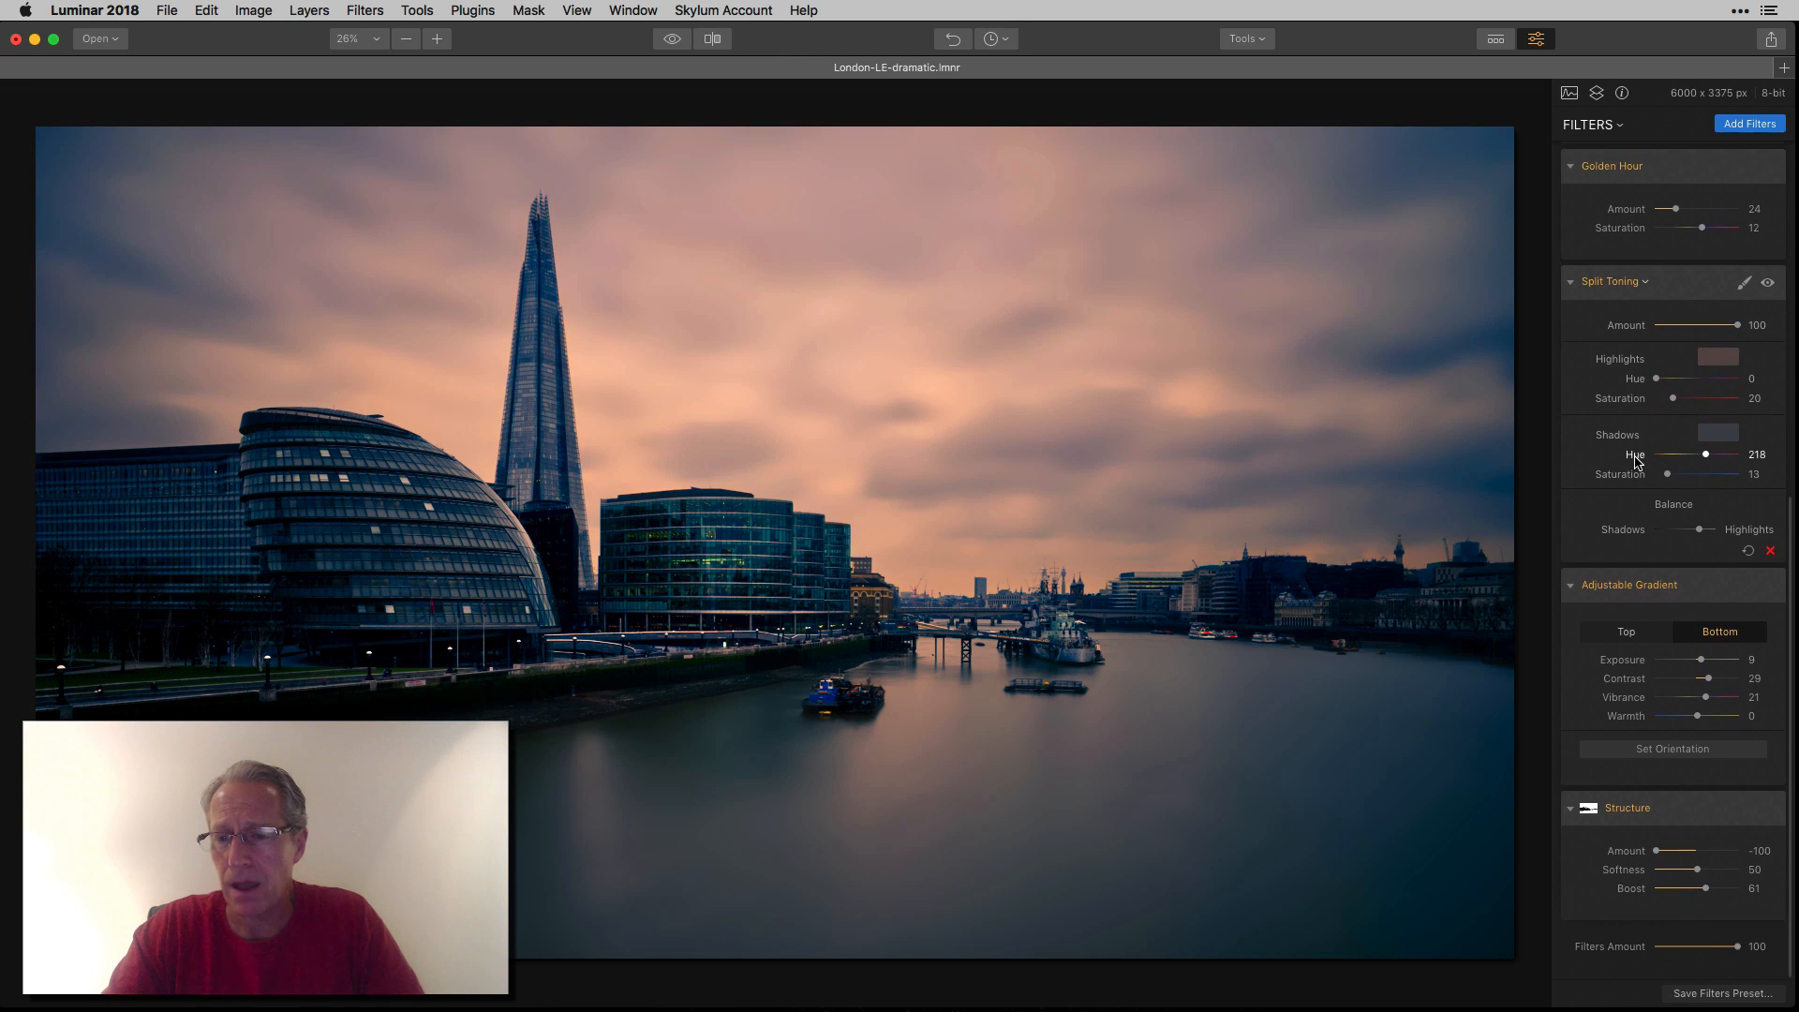
{"action": "scroll", "coordinate": [1636, 459], "scroll_direction": "up", "scroll_amount": 10}
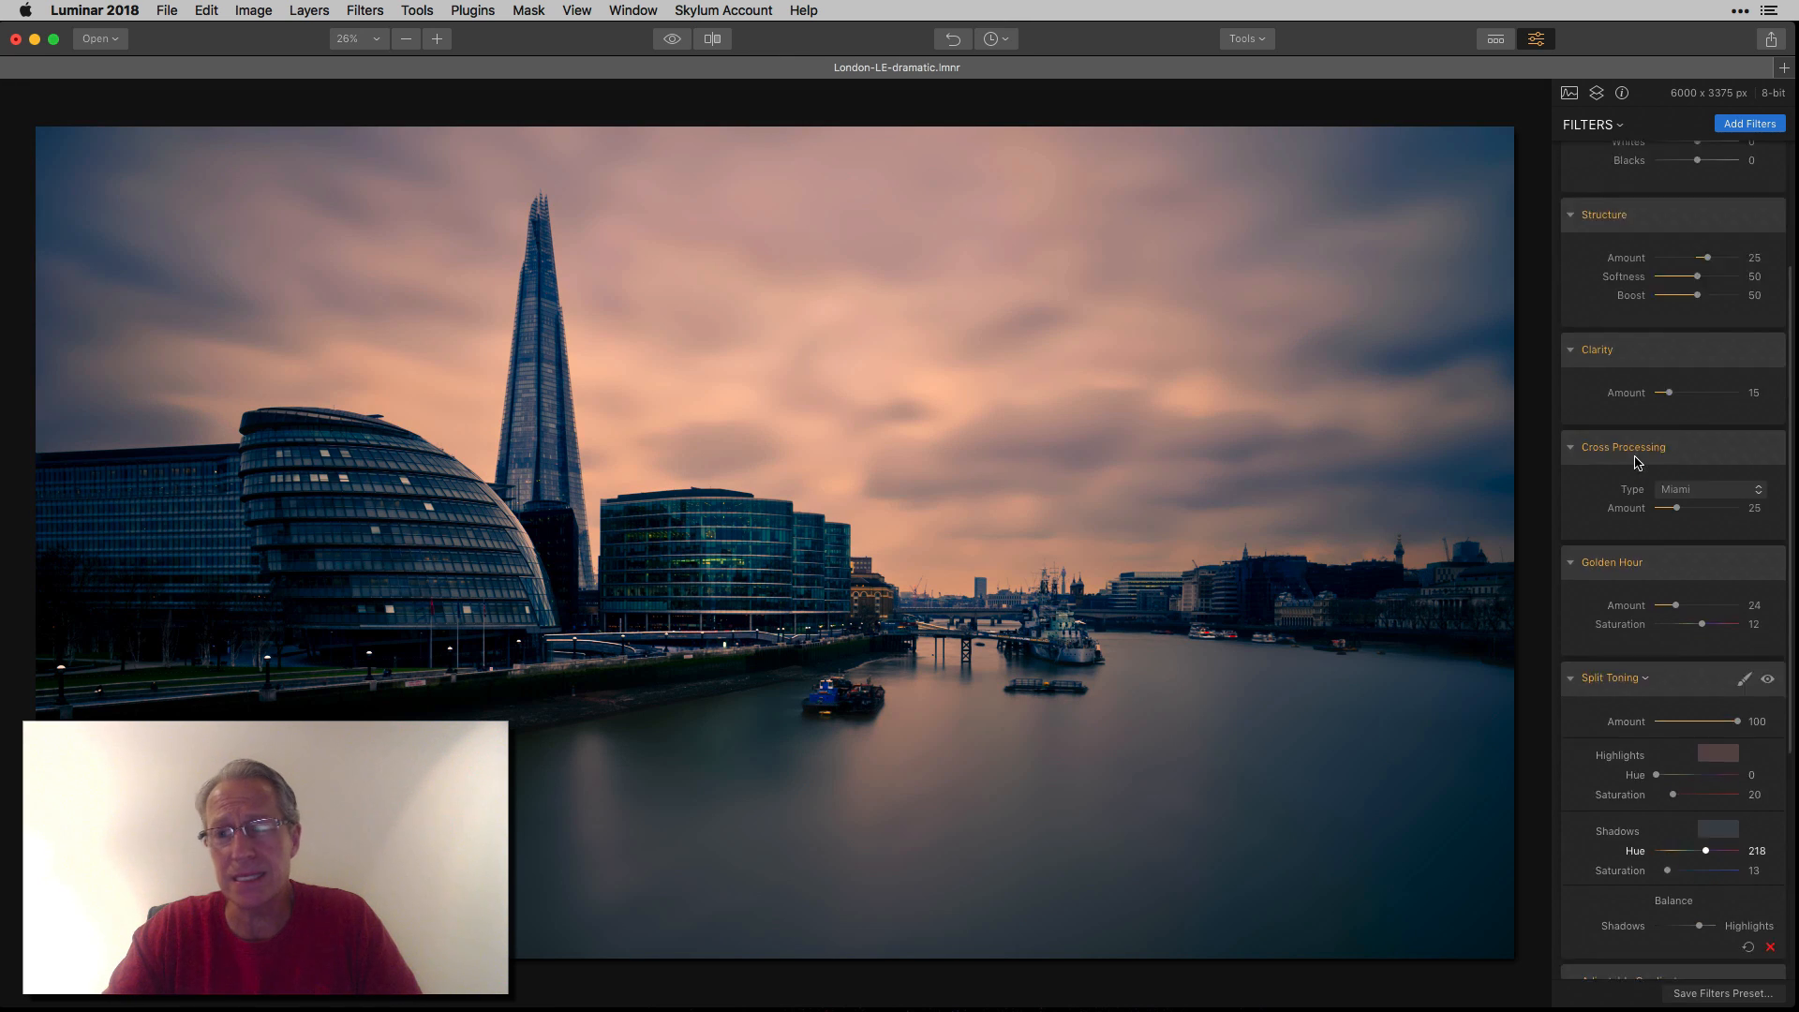
{"action": "left_click", "coordinate": [674, 42]}
{"action": "left_click", "coordinate": [713, 38]}
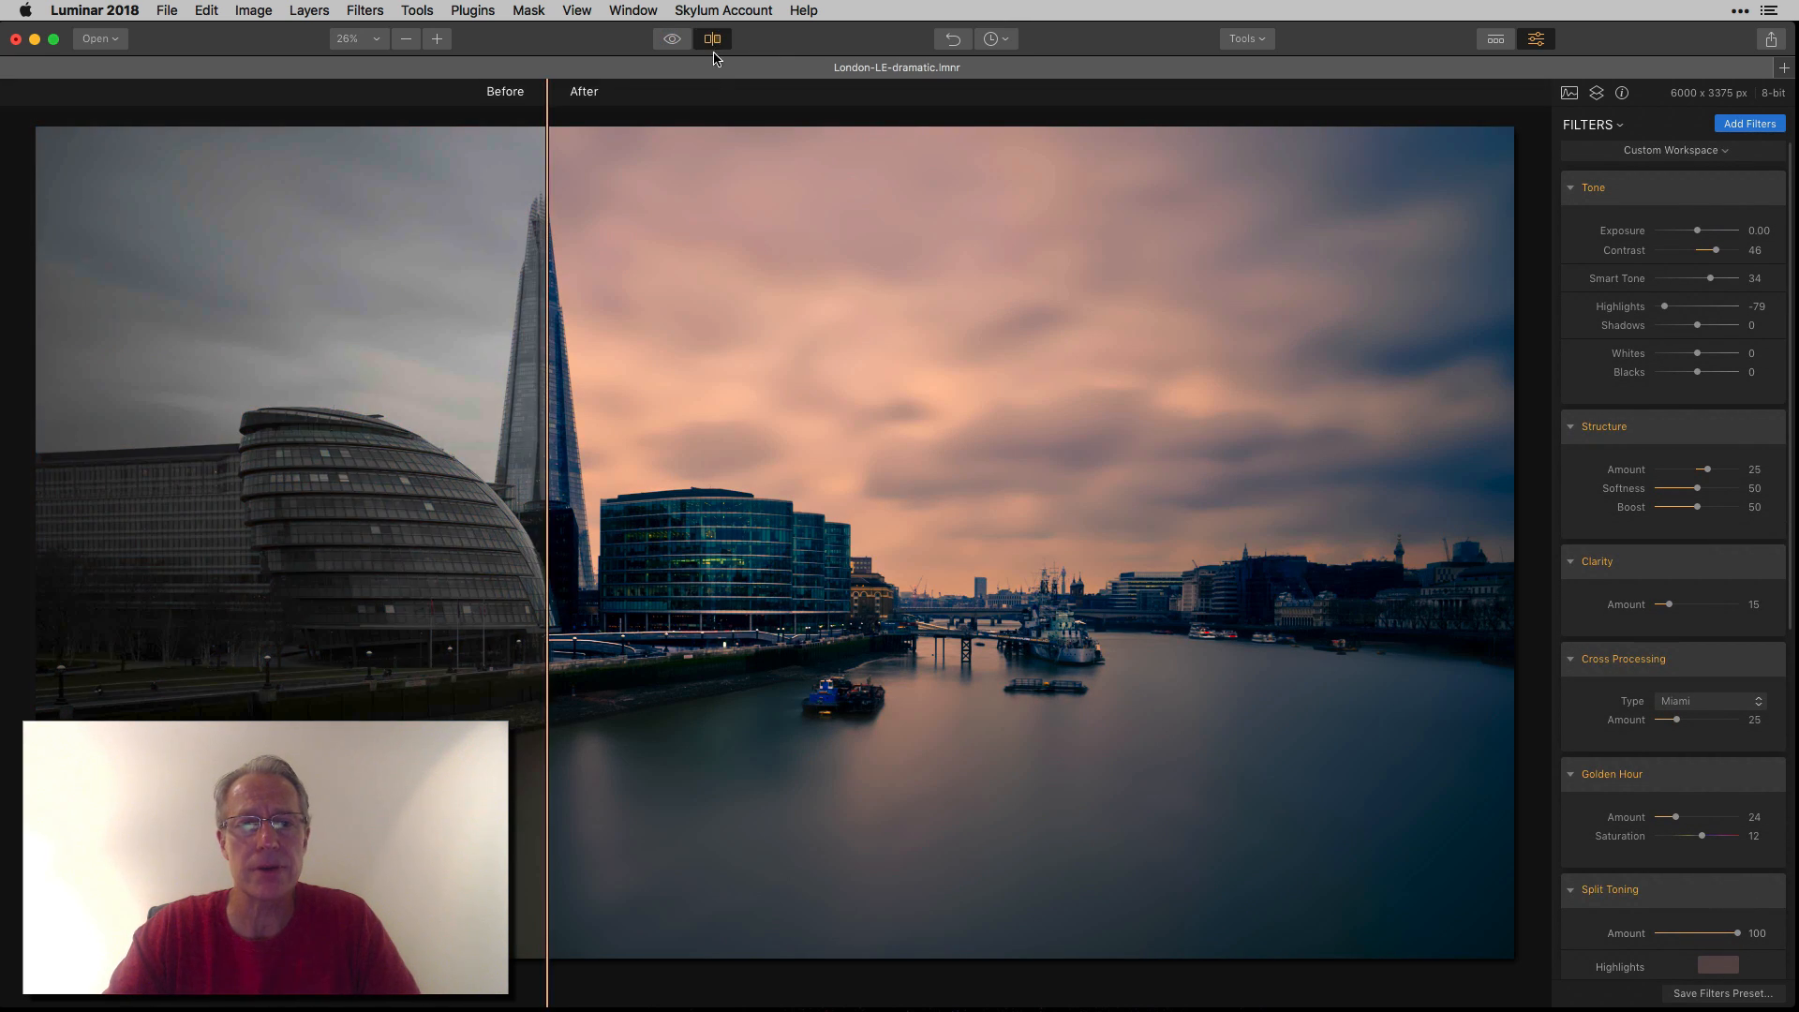
{"action": "left_click_drag", "start_coordinate": [550, 181], "coordinate": [624, 135]}
{"action": "left_click", "coordinate": [714, 39]}
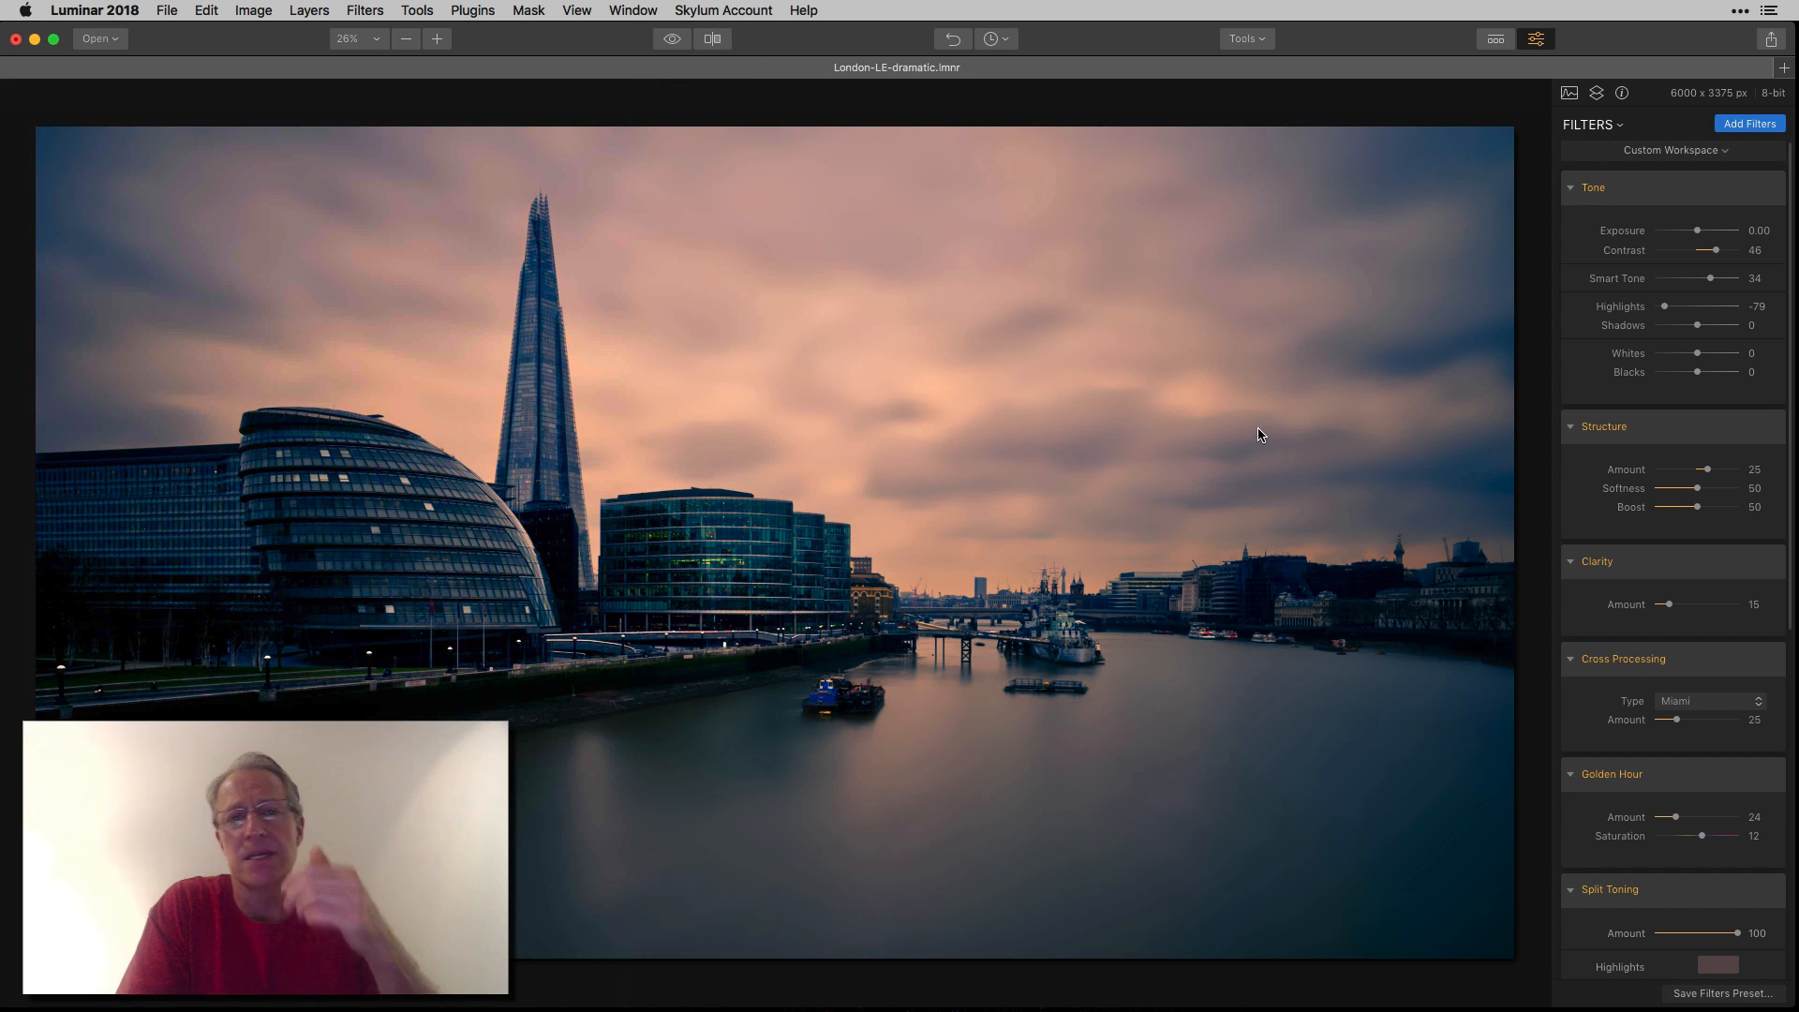